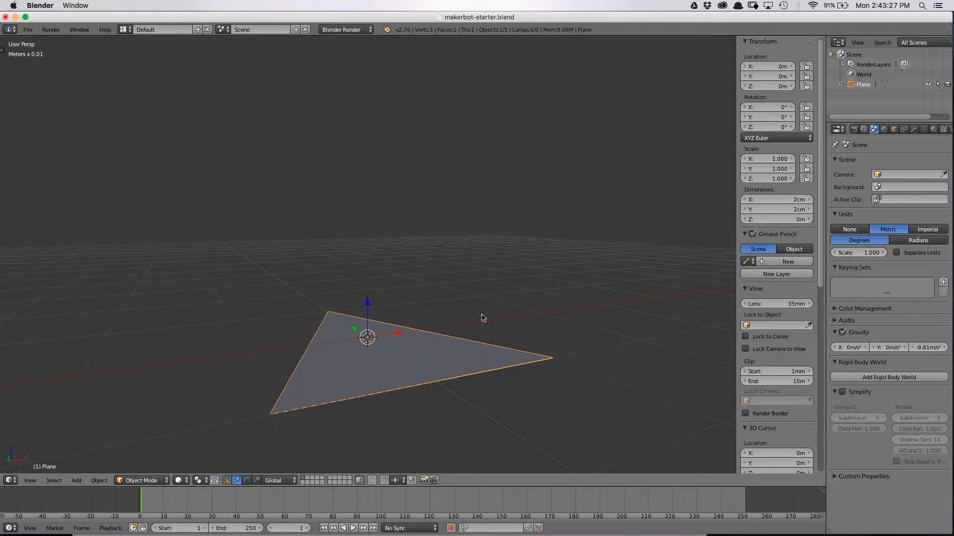
- Move the triangle's apex vertex along Y to 0, aligning it with the object's origin
{"action": "middle_click_drag", "start_coordinate": [481, 292], "coordinate": [460, 324]}
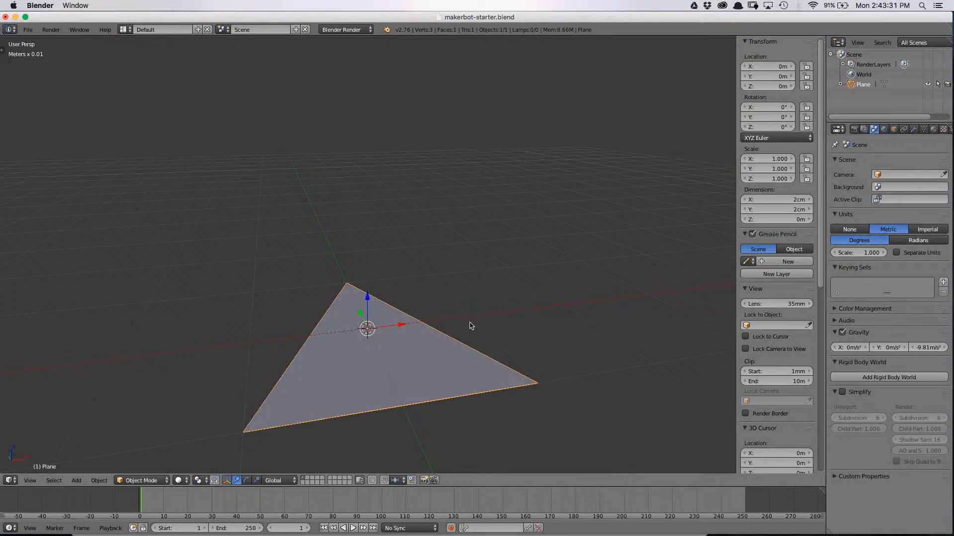
{"action": "middle_click_drag", "start_coordinate": [383, 258], "coordinate": [414, 273]}
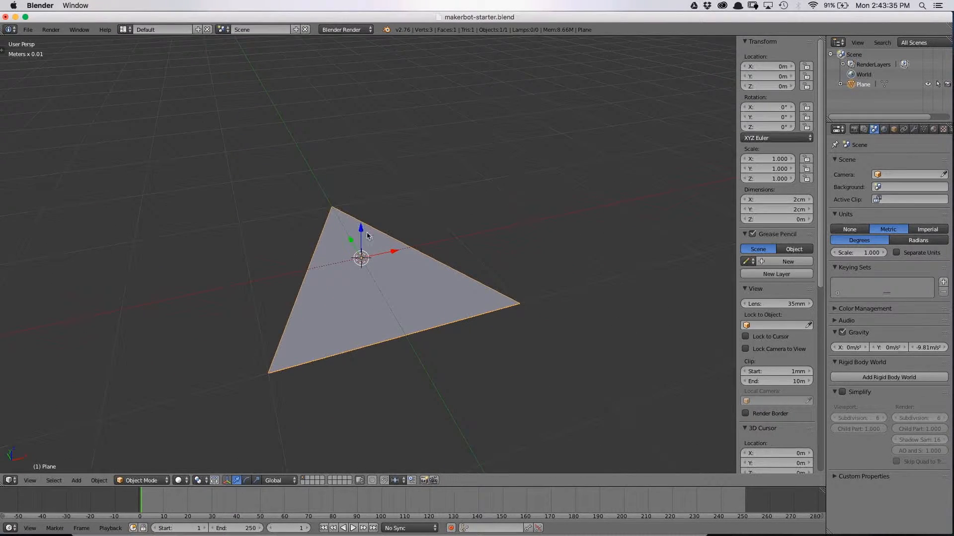
{"action": "key", "text": "Tab"}
{"action": "right_click", "coordinate": [332, 218]}
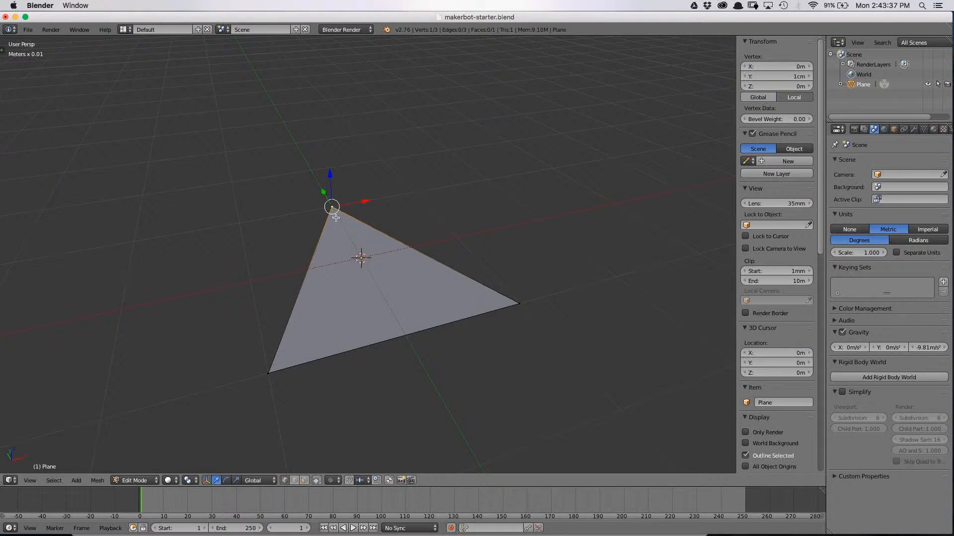
{"action": "key", "text": "g"}
{"action": "key", "text": "y"}
{"action": "left_click", "coordinate": [378, 281]}
{"action": "key", "text": "Tab"}
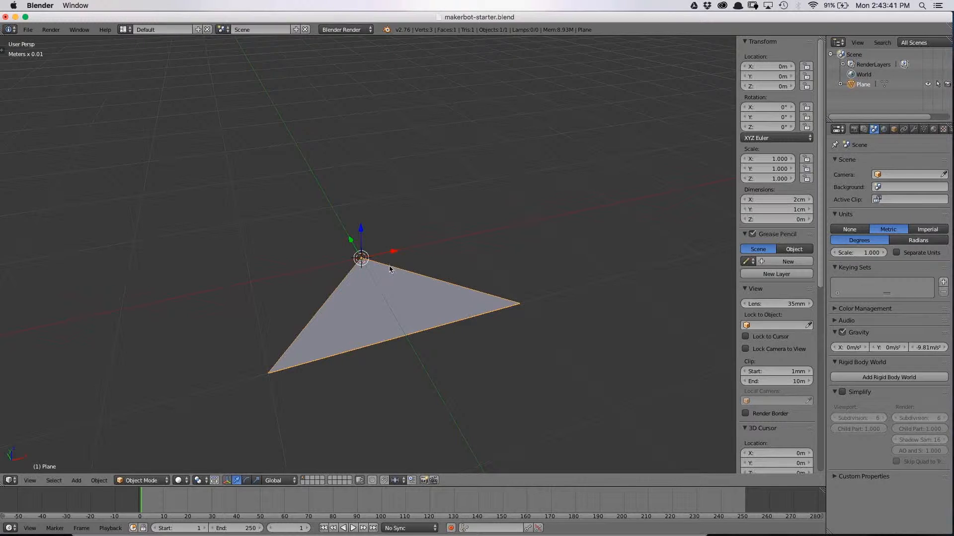
{"action": "key", "text": "KP_7"}
{"action": "key", "text": "Tab"}
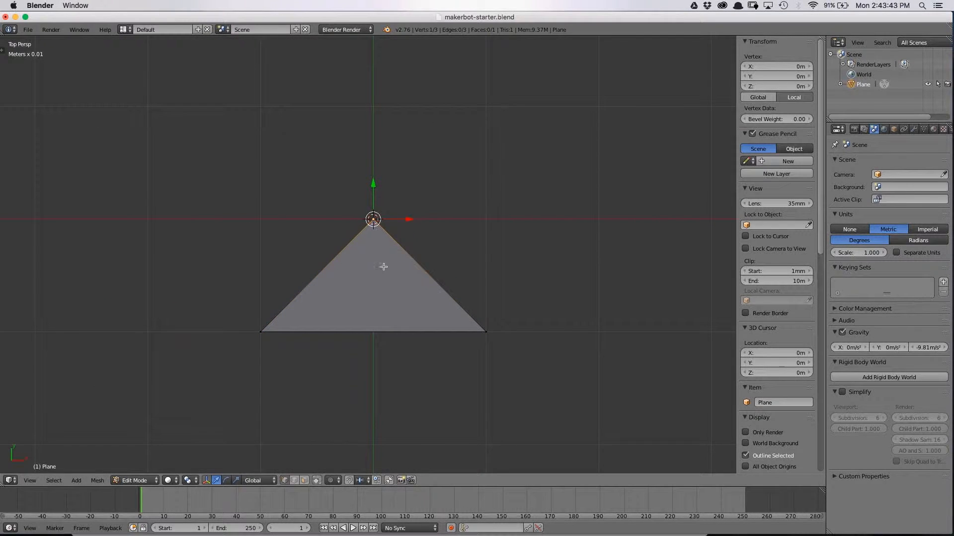
{"action": "key", "text": "g"}
{"action": "key", "text": "z"}
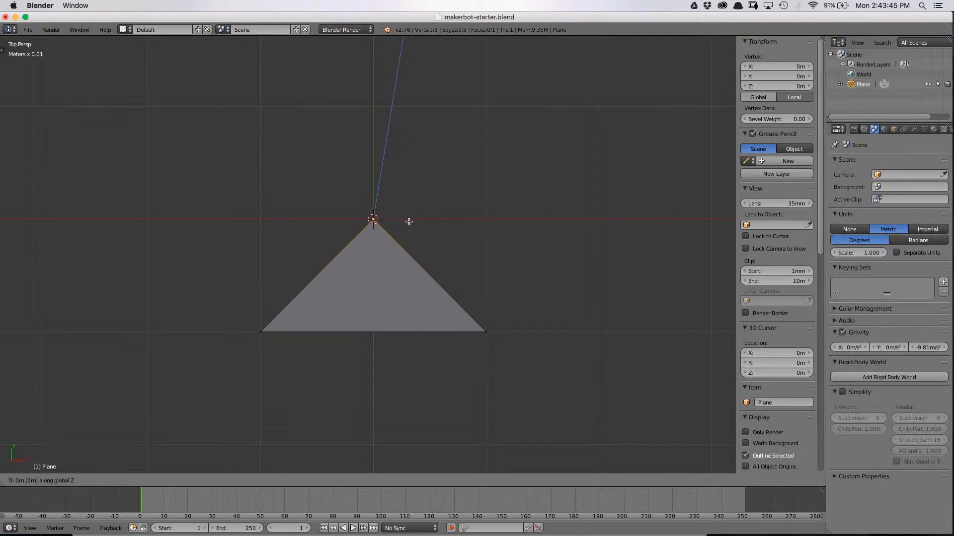
{"action": "key", "text": "Escape"}
- Move the apex vertex along Y to -5 mm, making the triangle 5 mm tall
{"action": "key", "text": "g"}
{"action": "key", "text": "y"}
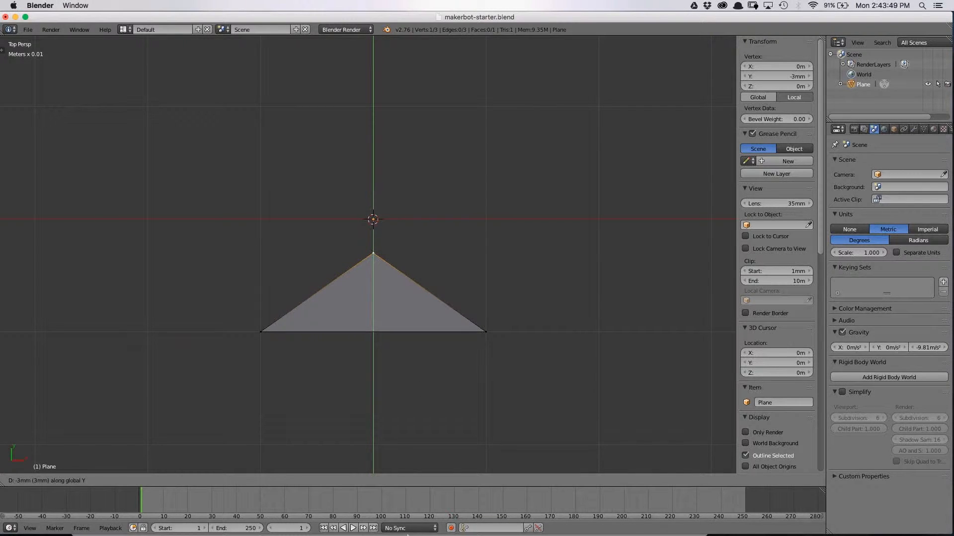
{"action": "key", "text": "Return"}
{"action": "key", "text": "g"}
{"action": "key", "text": "y"}
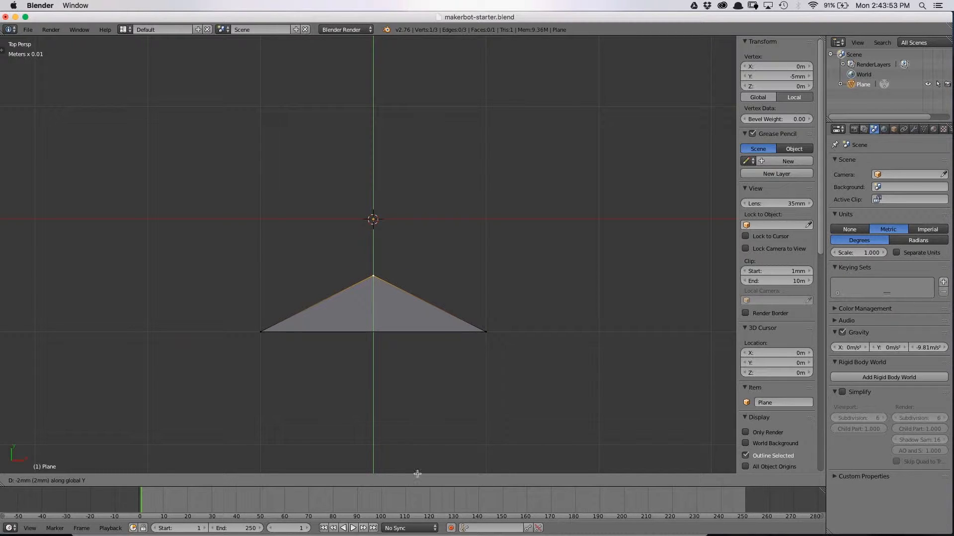
{"action": "key", "text": "Return"}
{"action": "key", "text": "Tab"}
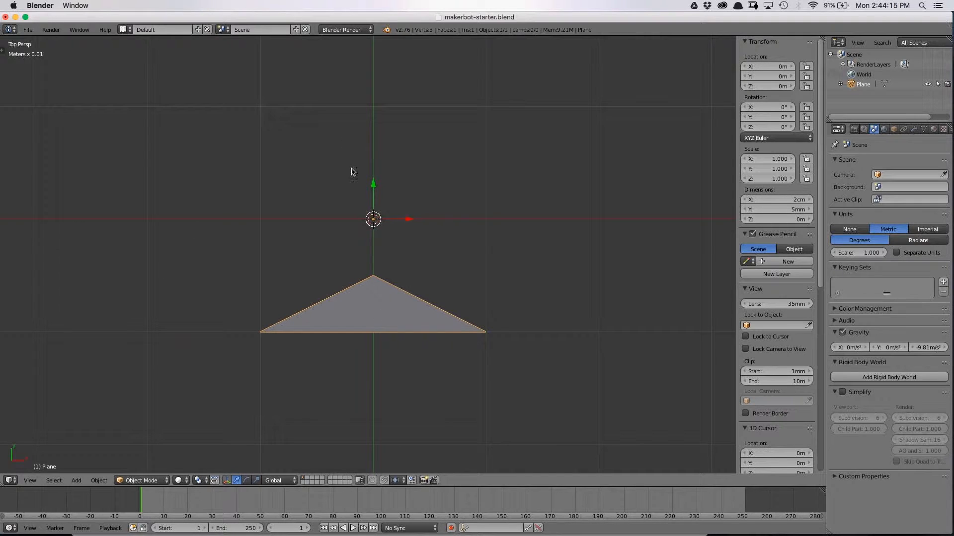
- Move the whole triangle mesh 1 cm along Y so its base edge runs through the origin
{"action": "middle_click_drag", "start_coordinate": [297, 257], "coordinate": [417, 198]}
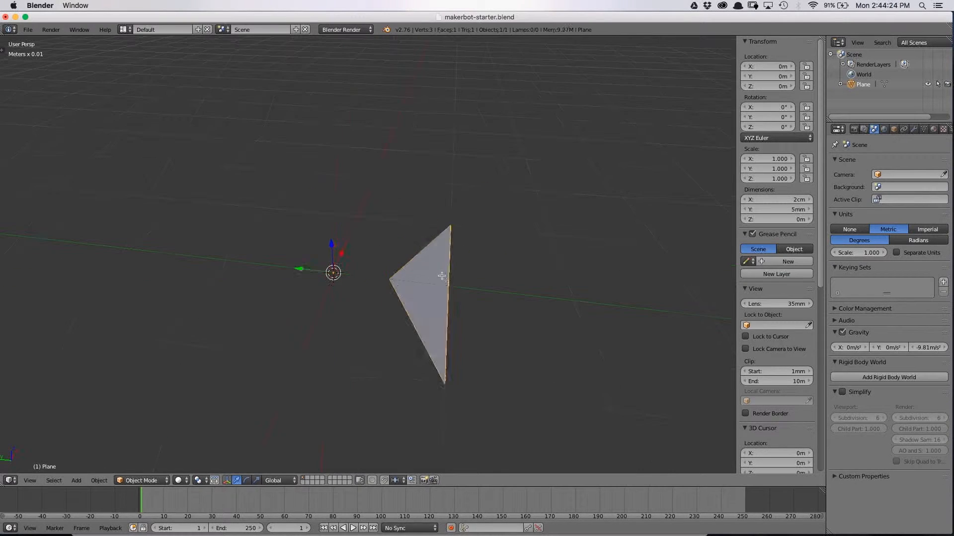
{"action": "key", "text": "Tab"}
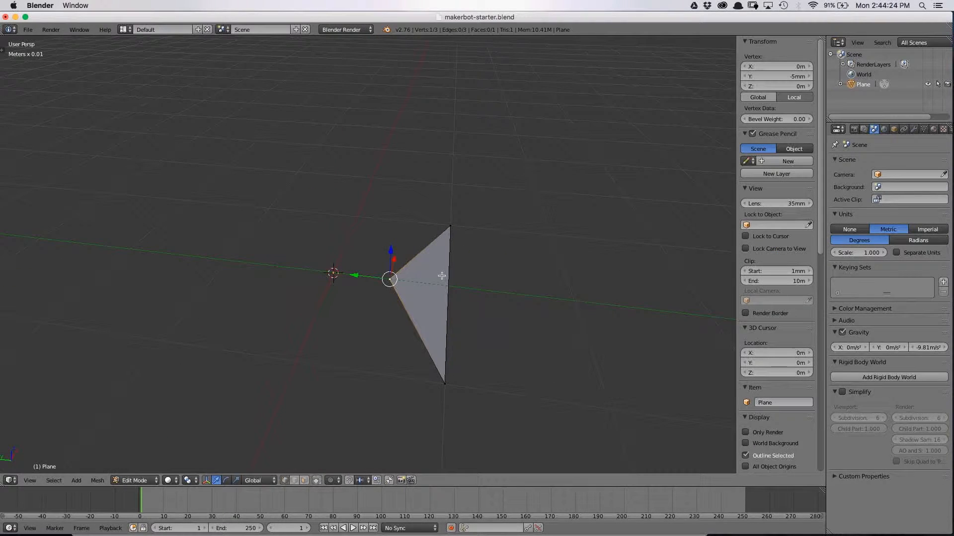
{"action": "key", "text": "a"}
{"action": "key", "text": "a"}
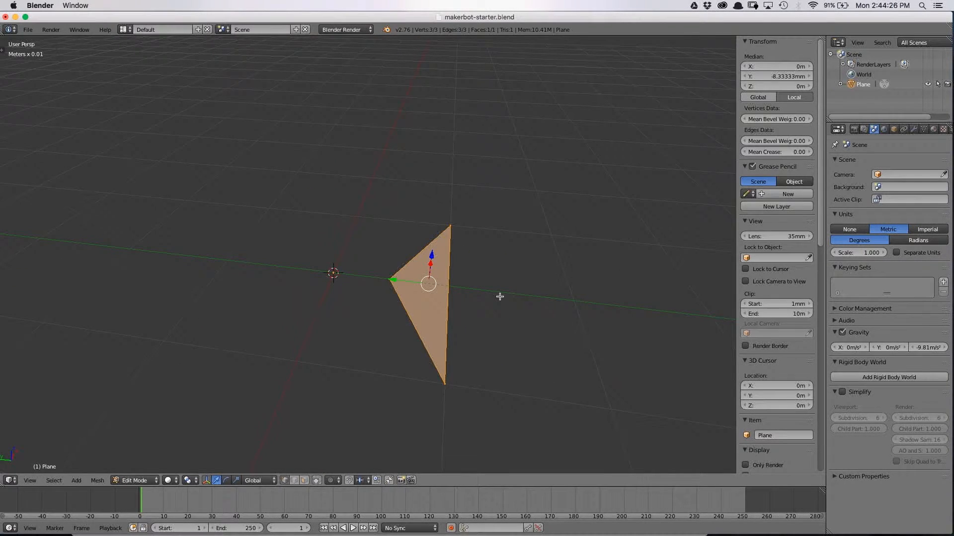
{"action": "key", "text": "g"}
{"action": "key", "text": "y"}
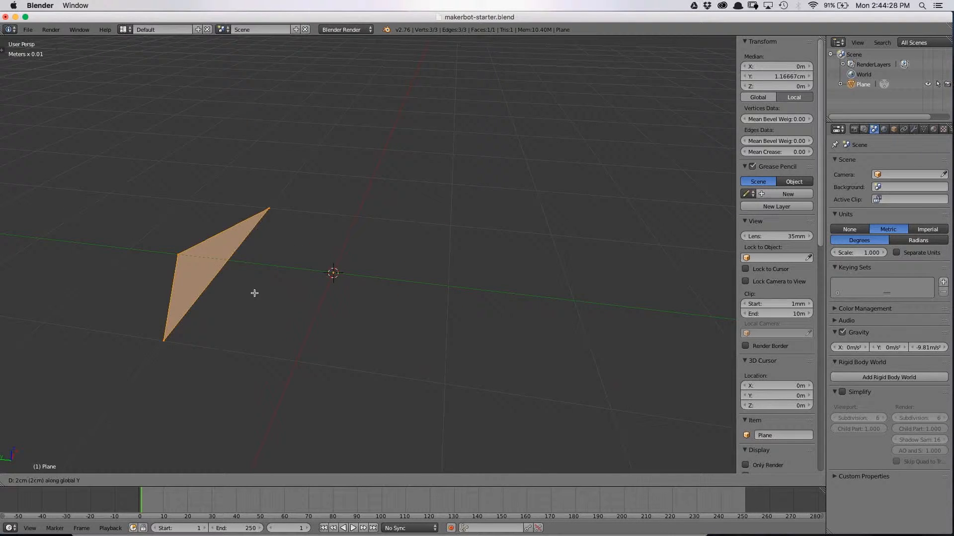
{"action": "left_click", "coordinate": [330, 294]}
{"action": "key", "text": "Tab"}
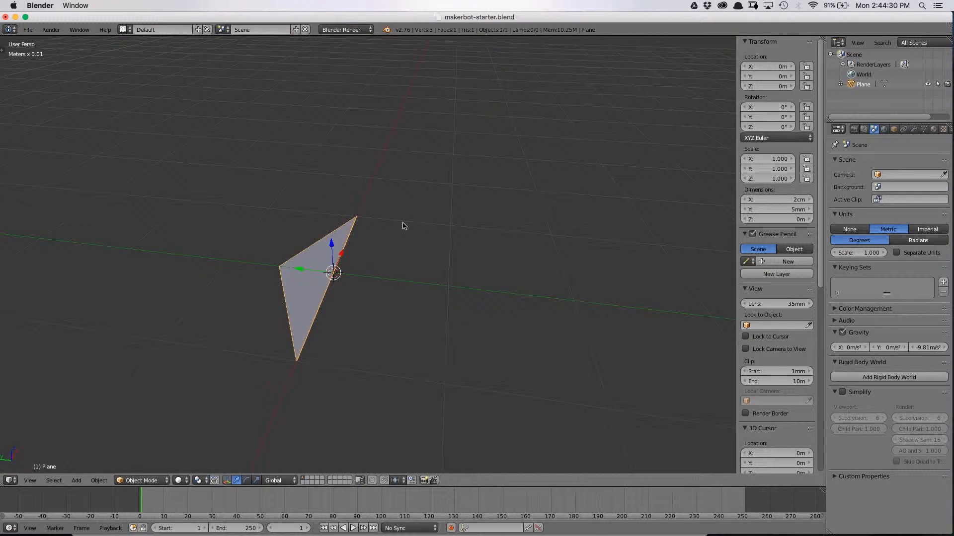
- Rotate the whole triangle mesh 90° about the global X axis so it stands upright
{"action": "key", "text": "Tab"}
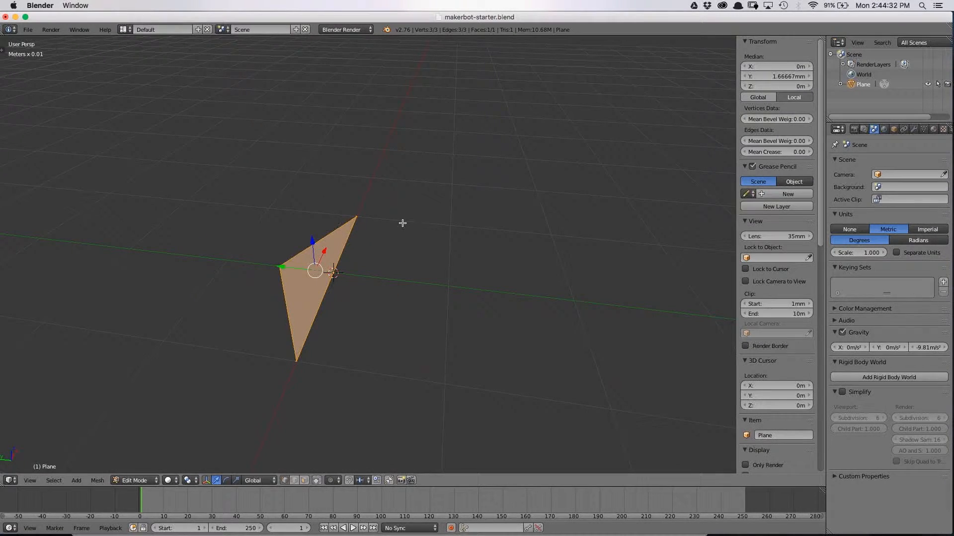
{"action": "type", "text": "rx90"}
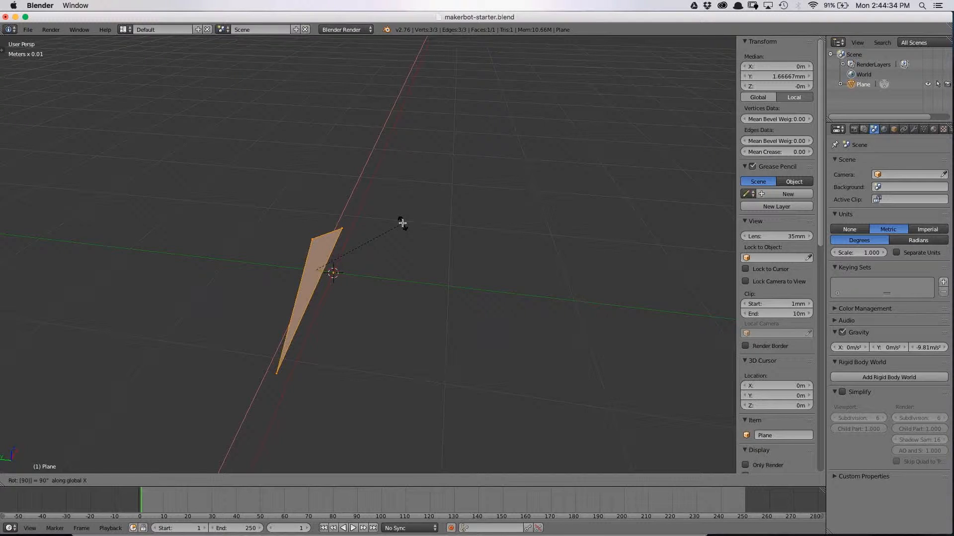
{"action": "key", "text": "Return"}
- Set the upright triangle's median Y position to 0
{"action": "key", "text": "KP_7"}
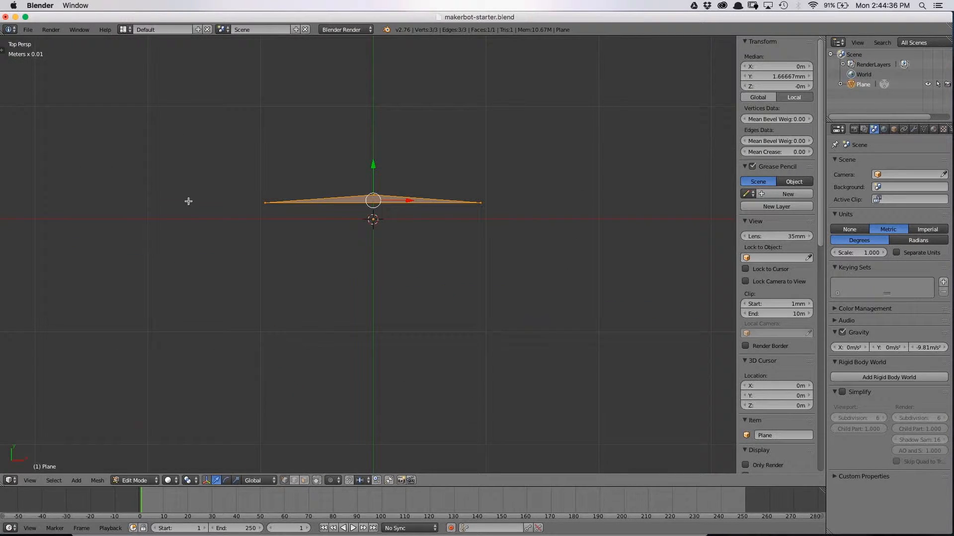
{"action": "key", "text": "KP_5"}
{"action": "key", "text": "g"}
{"action": "key", "text": "y"}
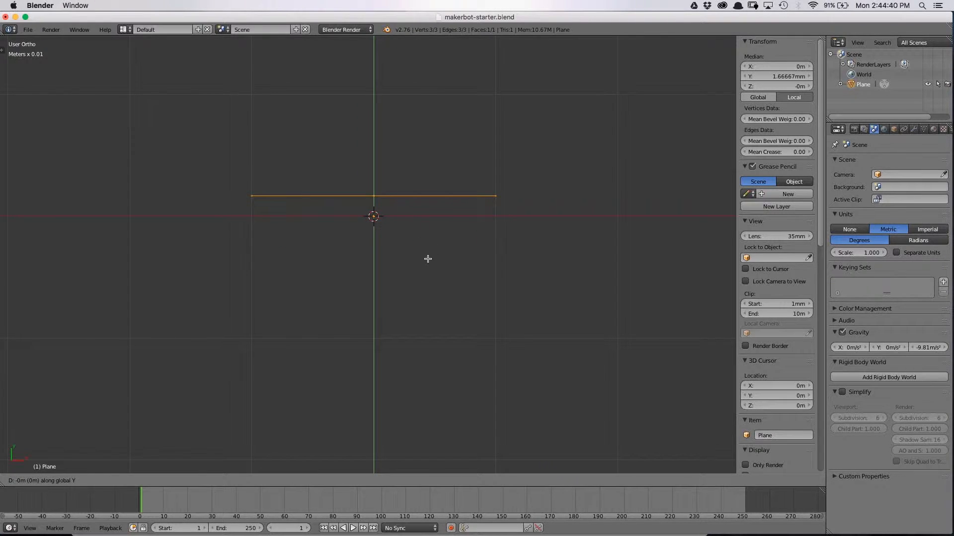
{"action": "left_click", "coordinate": [427, 258]}
{"action": "left_click", "coordinate": [795, 76]}
{"action": "type", "text": "0"}
{"action": "key", "text": "Return"}
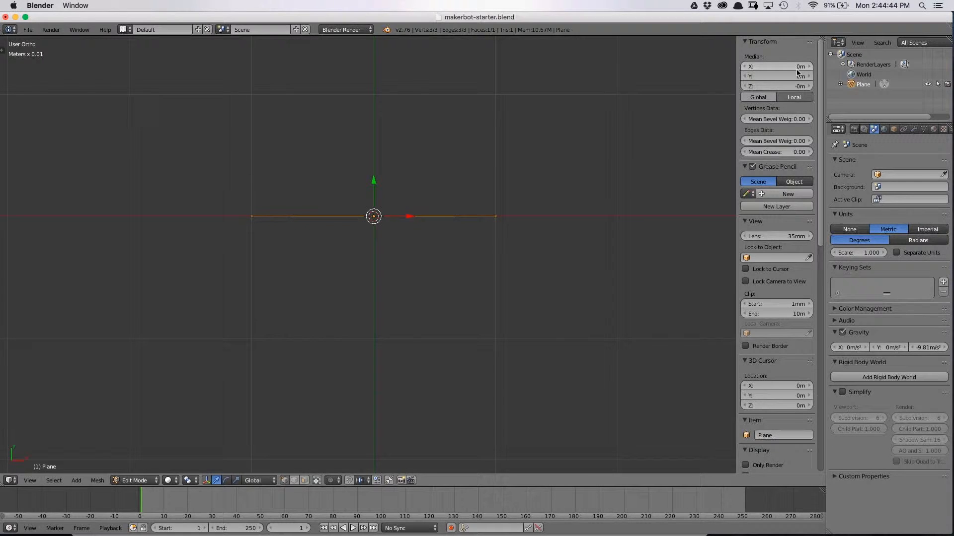
- Raise the whole triangle along Z in front view so its base edge sits near the X axis
{"action": "key", "text": "KP_1"}
{"action": "key", "text": "a"}
{"action": "key", "text": "a"}
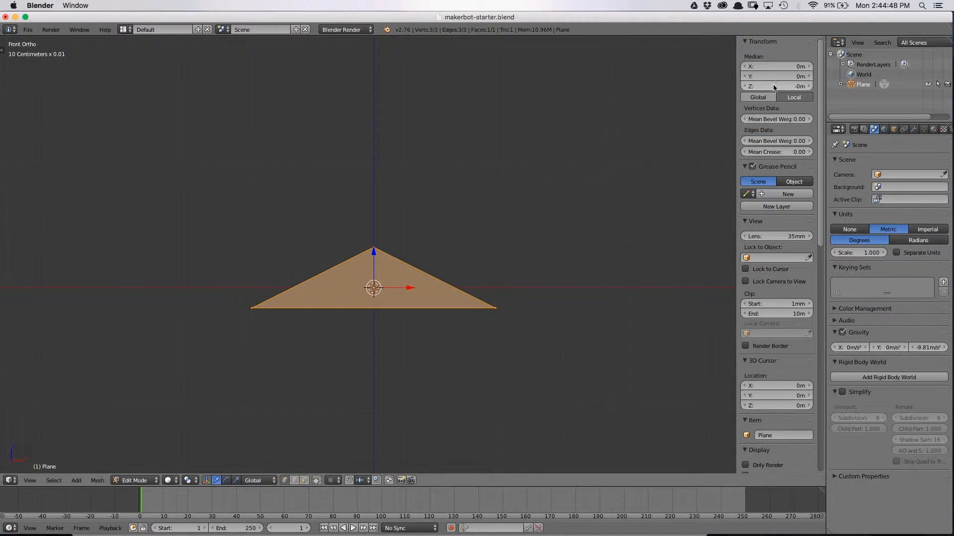
{"action": "key", "text": "g"}
{"action": "key", "text": "z"}
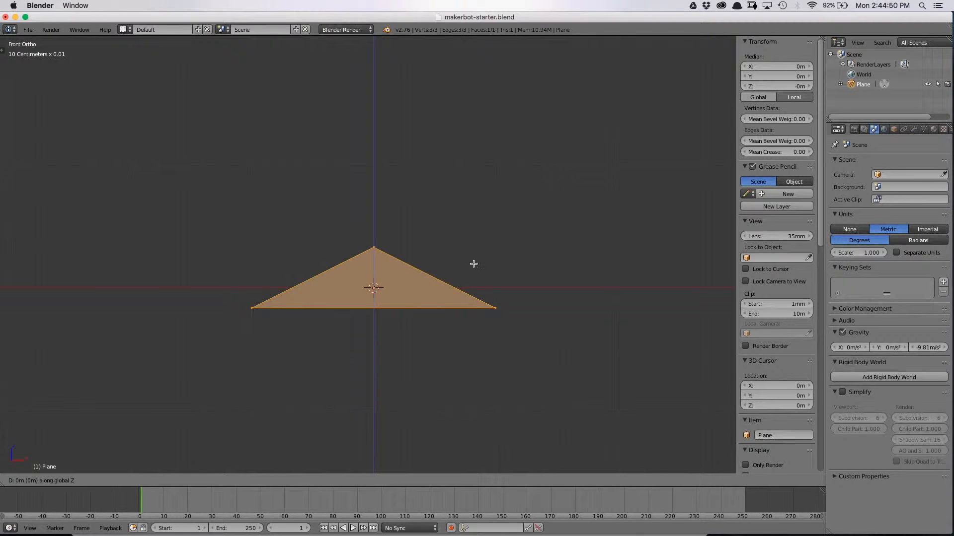
{"action": "left_click", "coordinate": [461, 69]}
- Set the median Z of the two base vertices to 0 and return to Object Mode
{"action": "key", "text": "a"}
{"action": "key", "text": "b"}
{"action": "left_click_drag", "start_coordinate": [524, 309], "coordinate": [253, 277]}
{"action": "left_click", "coordinate": [779, 86]}
{"action": "type", "text": "0"}
{"action": "key", "text": "Return"}
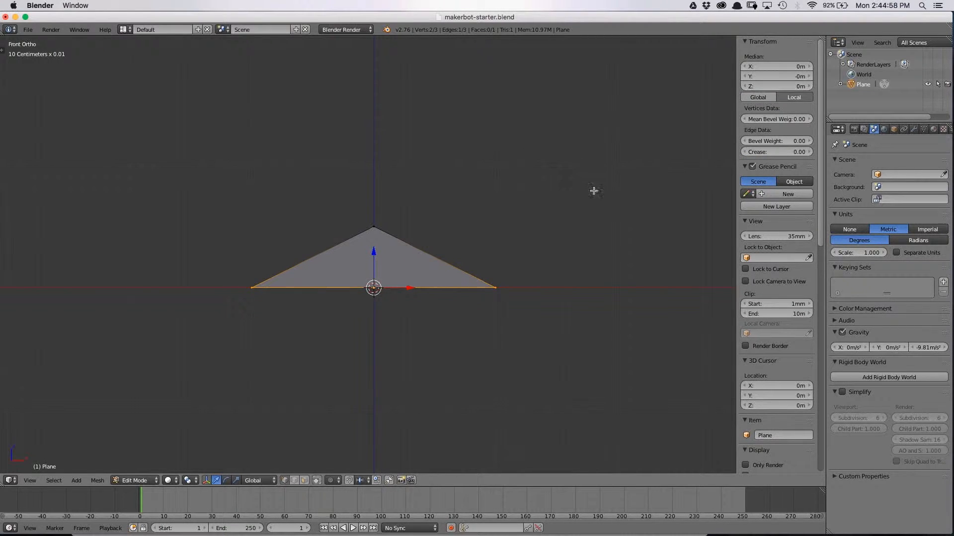
{"action": "left_click", "coordinate": [541, 186]}
{"action": "key", "text": "Tab"}
- Select the triangle object and add a Solidify modifier to it
{"action": "middle_click_drag", "start_coordinate": [287, 228], "coordinate": [374, 248]}
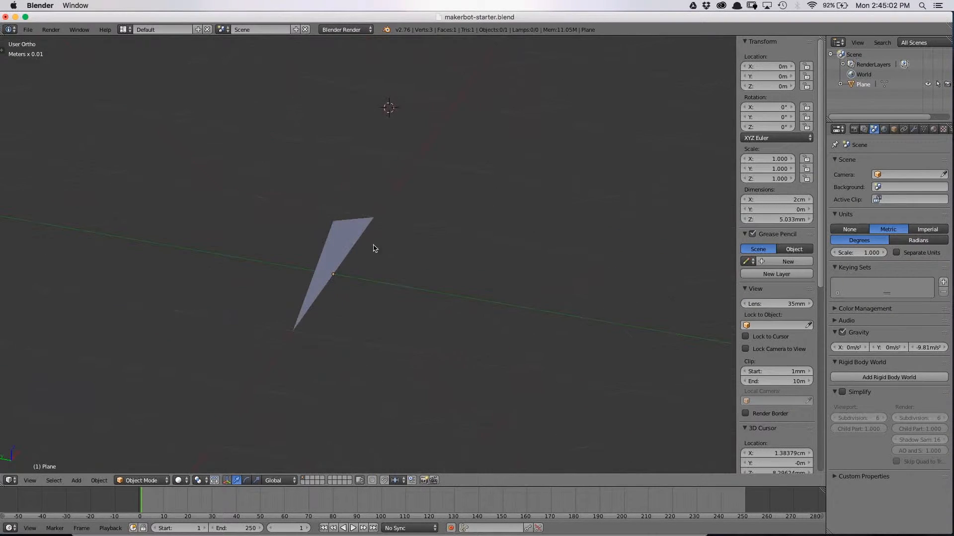
{"action": "middle_click_drag", "start_coordinate": [271, 162], "coordinate": [333, 267]}
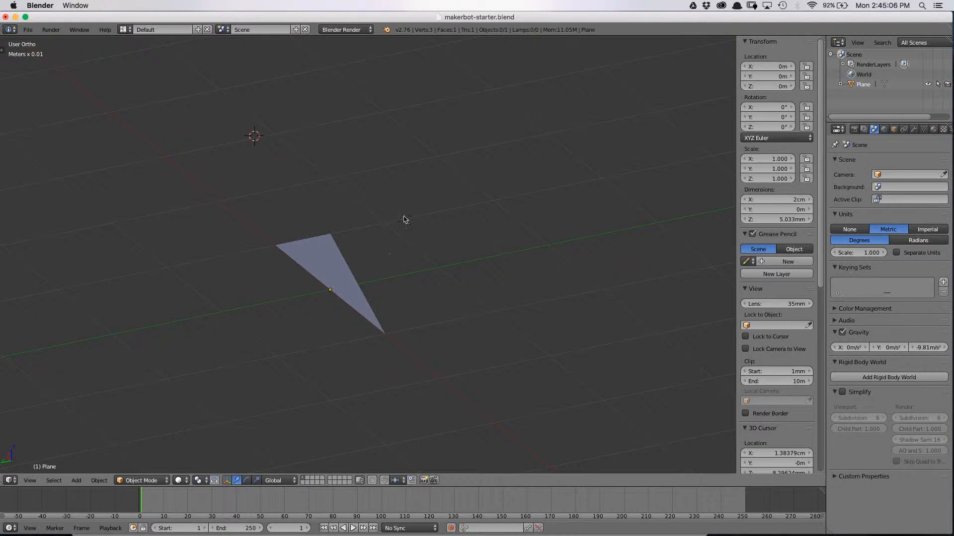
{"action": "right_click", "coordinate": [339, 270]}
{"action": "middle_click_drag", "start_coordinate": [447, 279], "coordinate": [423, 268]}
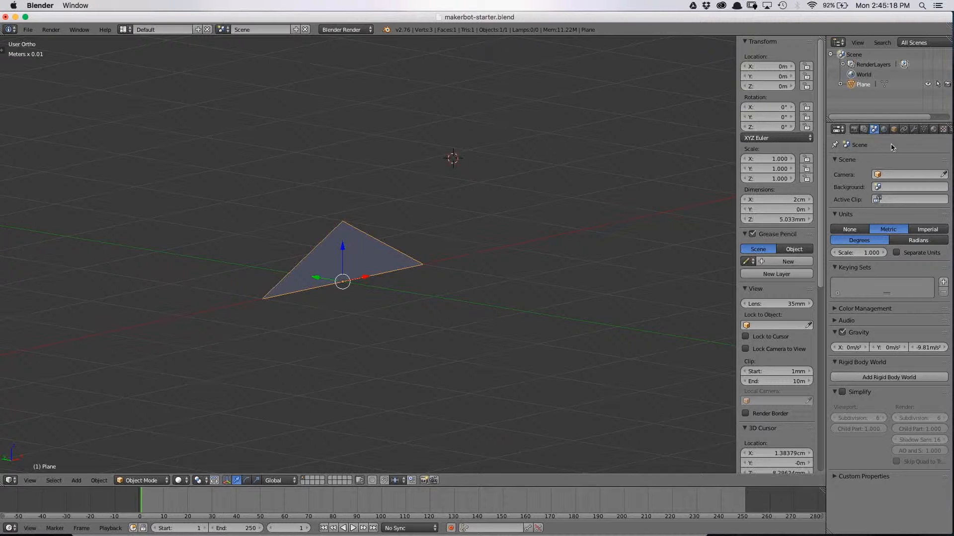
{"action": "left_click", "coordinate": [904, 129]}
{"action": "left_click", "coordinate": [913, 130]}
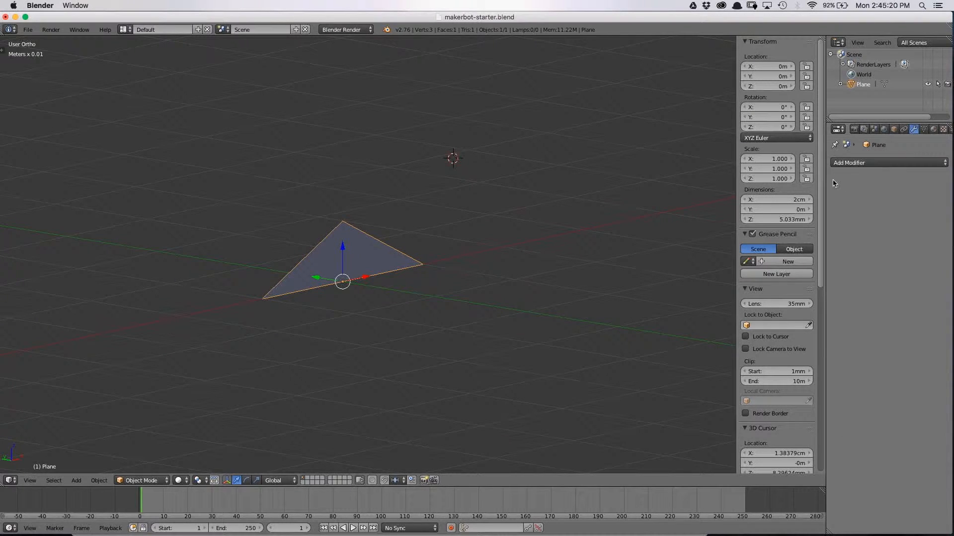
{"action": "left_click", "coordinate": [900, 163]}
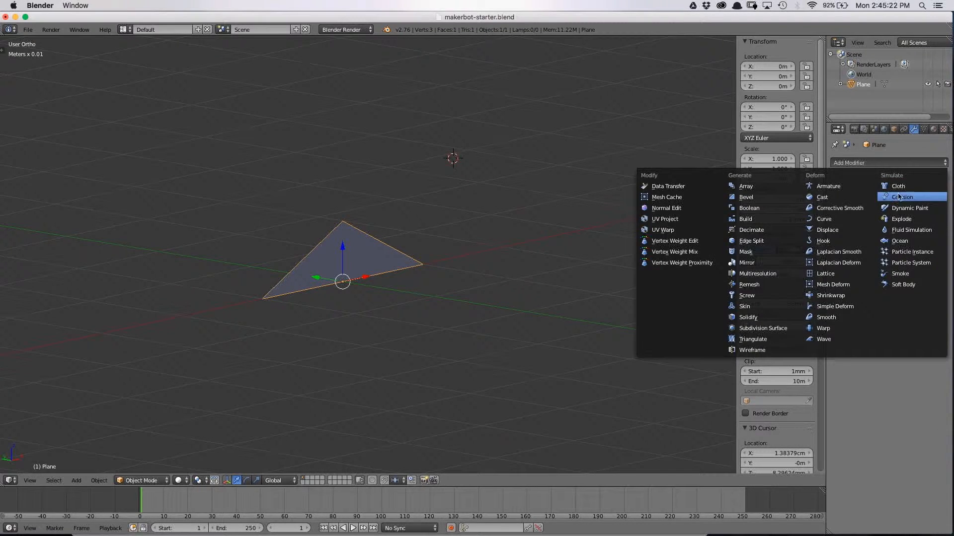
{"action": "left_click", "coordinate": [886, 163]}
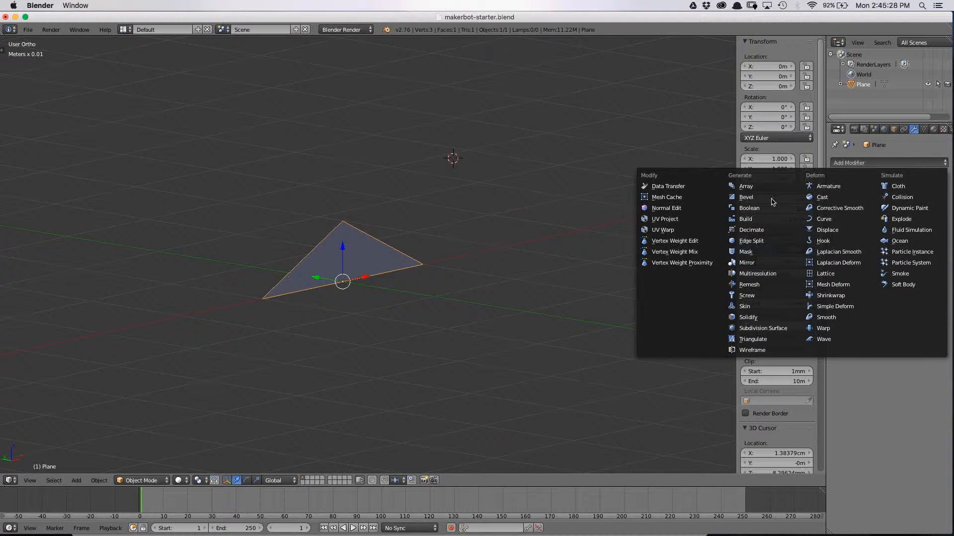
{"action": "left_click", "coordinate": [761, 319]}
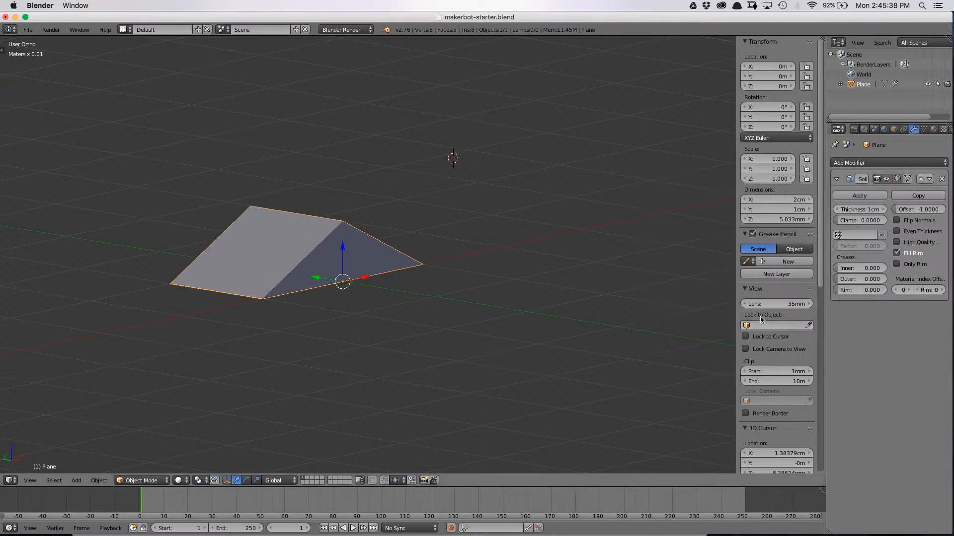
- Enable the Even Thickness and High Quality options of the Solidify modifier
{"action": "middle_click_drag", "start_coordinate": [280, 257], "coordinate": [318, 256]}
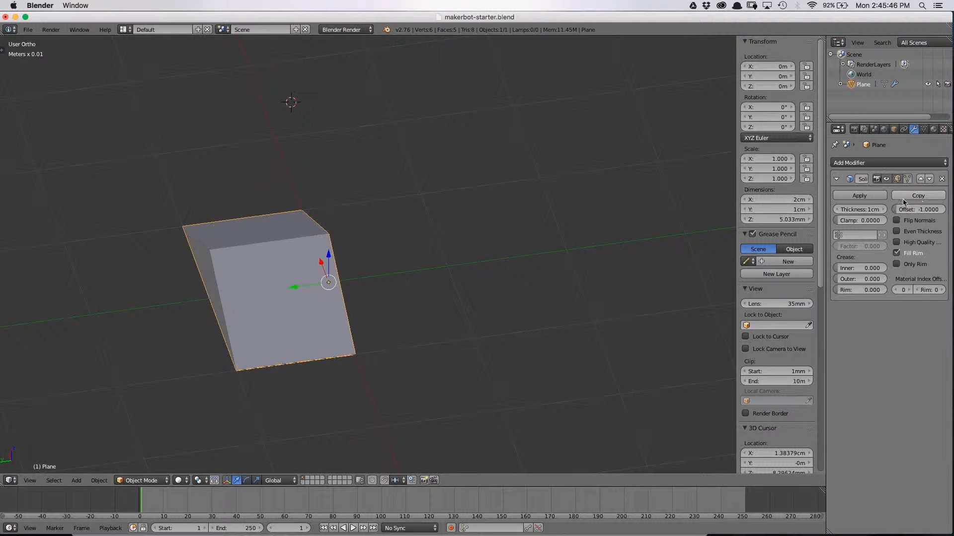
{"action": "left_click", "coordinate": [923, 232]}
{"action": "left_click", "coordinate": [920, 243]}
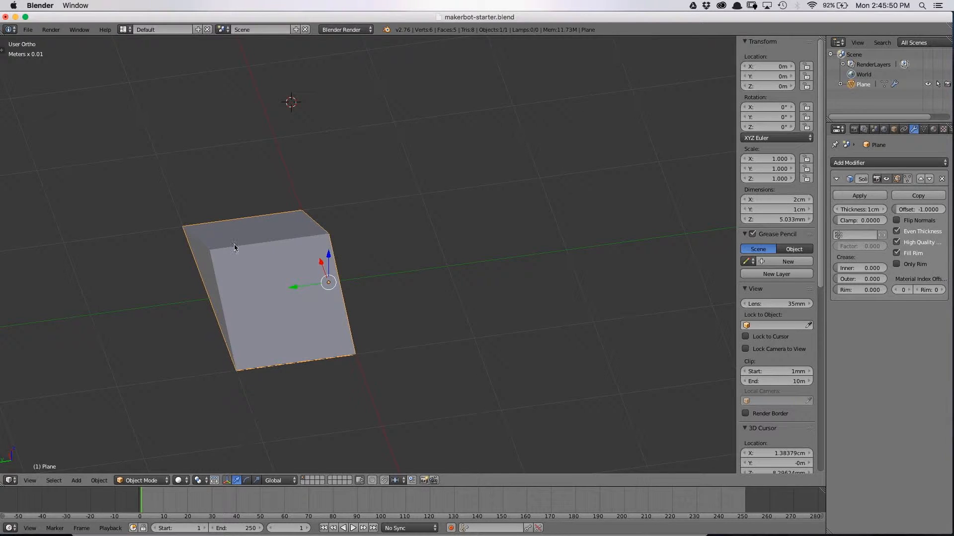
- Try a Solidify thickness of 9 mm and set it back to 1 cm
{"action": "key", "text": "Tab"}
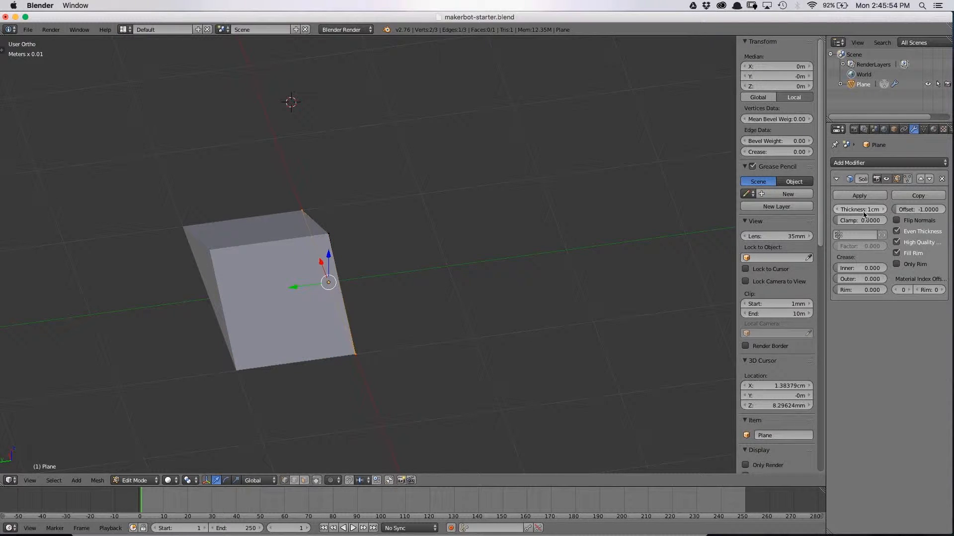
{"action": "left_click_drag", "start_coordinate": [867, 211], "coordinate": [863, 212]}
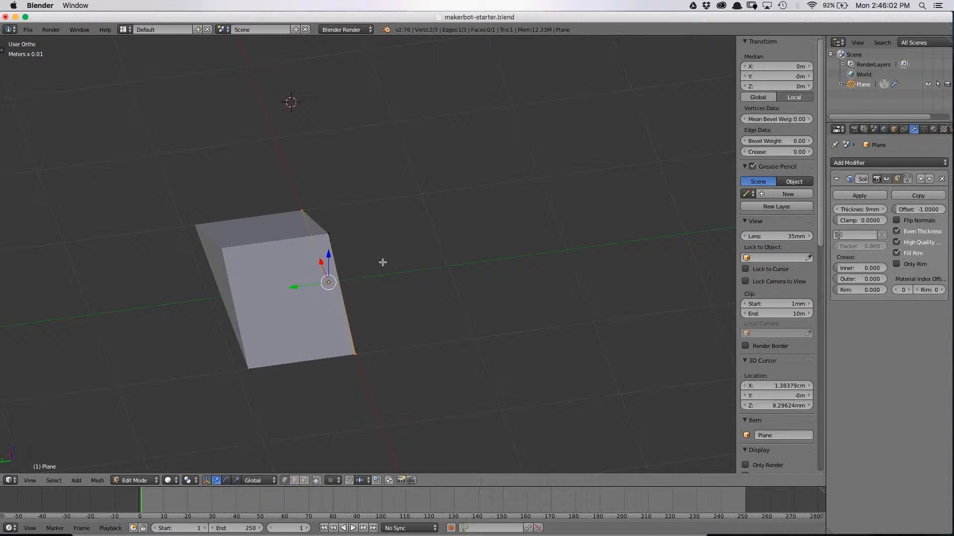
{"action": "left_click", "coordinate": [867, 209]}
{"action": "type", "text": "1"}
{"action": "key", "text": "Return"}
{"action": "key", "text": "Tab"}
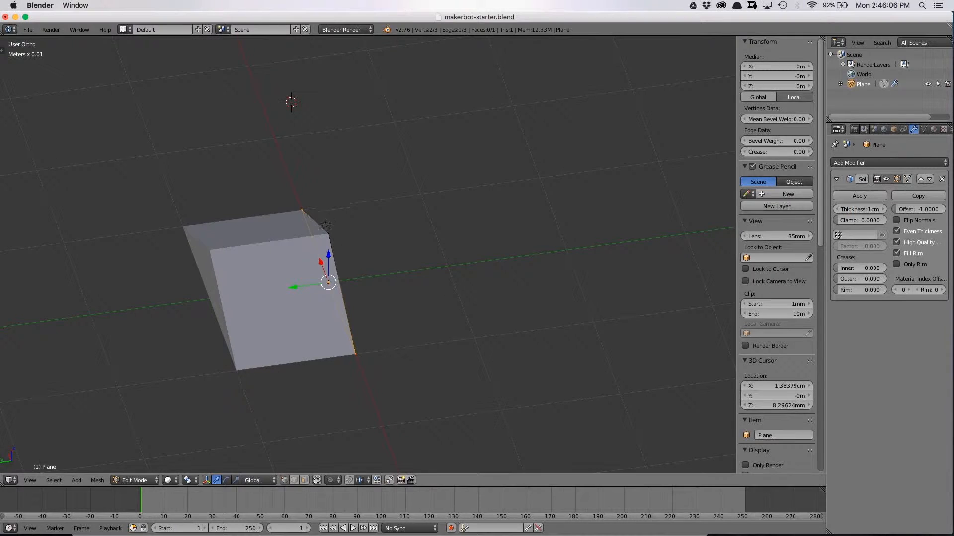
{"action": "middle_click_drag", "start_coordinate": [394, 268], "coordinate": [329, 218]}
{"action": "middle_click_drag", "start_coordinate": [371, 271], "coordinate": [397, 278]}
{"action": "middle_click_drag", "start_coordinate": [442, 230], "coordinate": [432, 305]}
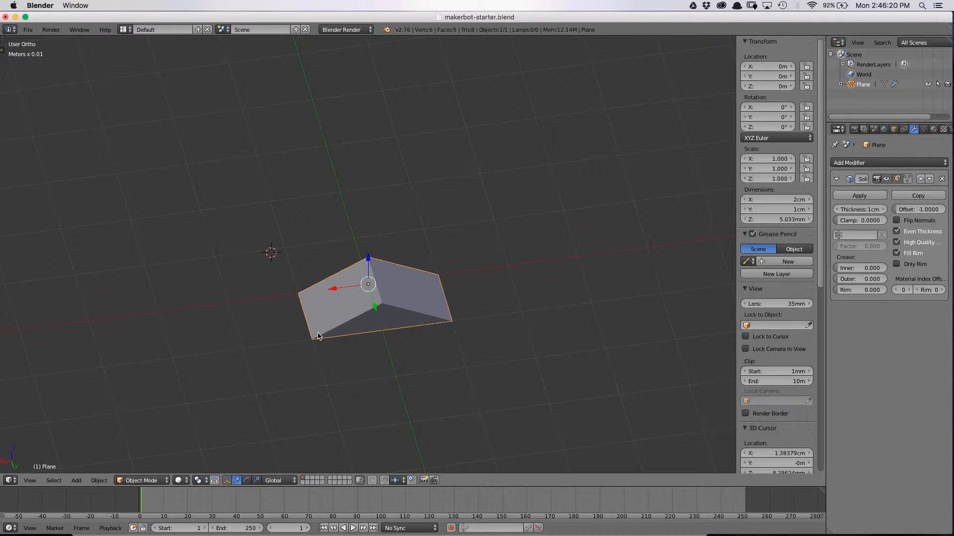
- Snap the 3D cursor to the wedge's apex vertex in Edit Mode
{"action": "middle_click_drag", "start_coordinate": [348, 253], "coordinate": [387, 184]}
{"action": "middle_click_drag", "start_coordinate": [377, 254], "coordinate": [489, 270]}
{"action": "key", "text": "a"}
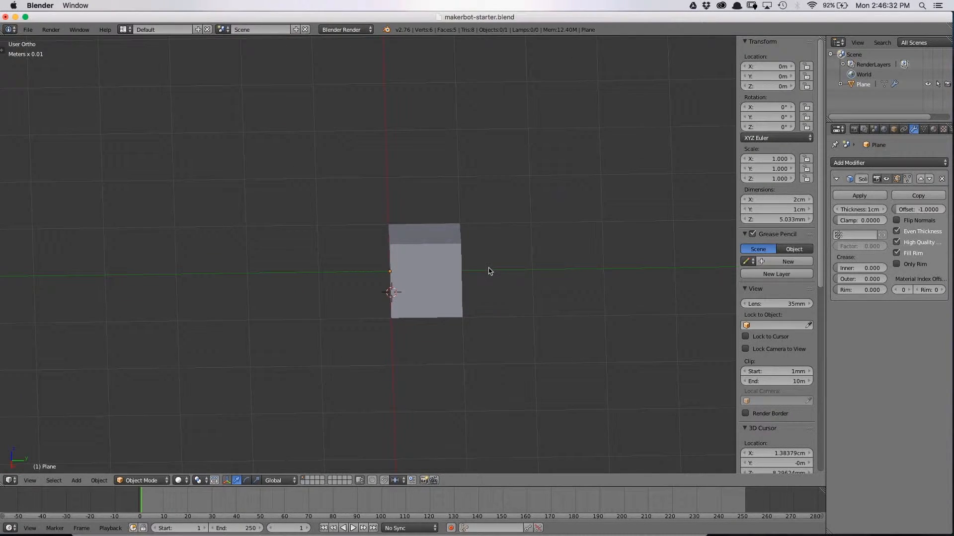
{"action": "middle_click_drag", "start_coordinate": [410, 294], "coordinate": [536, 216]}
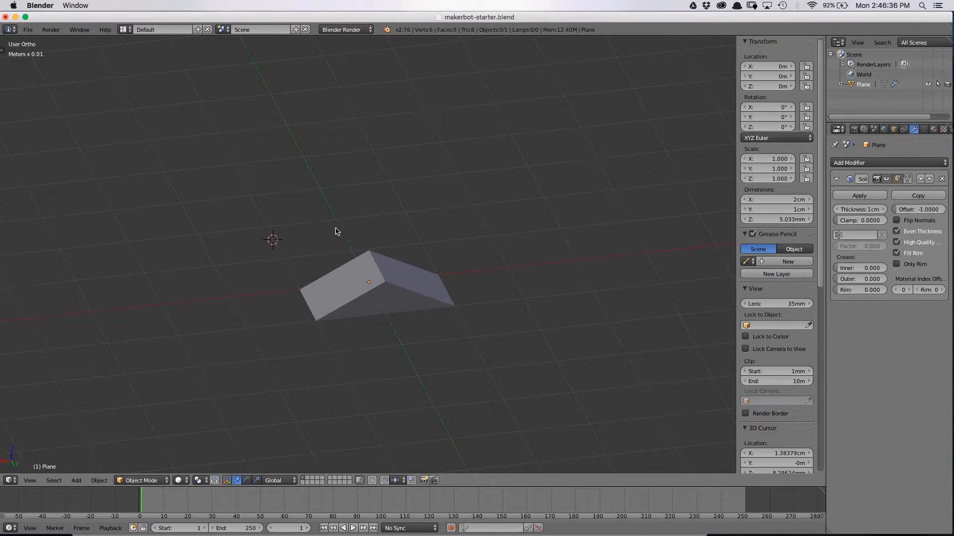
{"action": "key", "text": "Tab"}
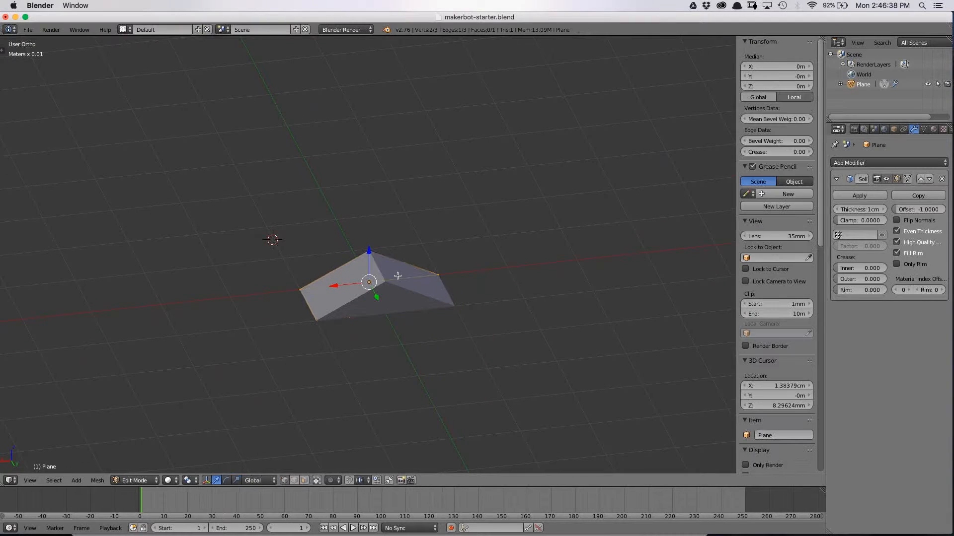
{"action": "middle_click_drag", "start_coordinate": [395, 276], "coordinate": [491, 259]}
{"action": "right_click", "coordinate": [394, 240]}
{"action": "key", "text": "shift+s"}
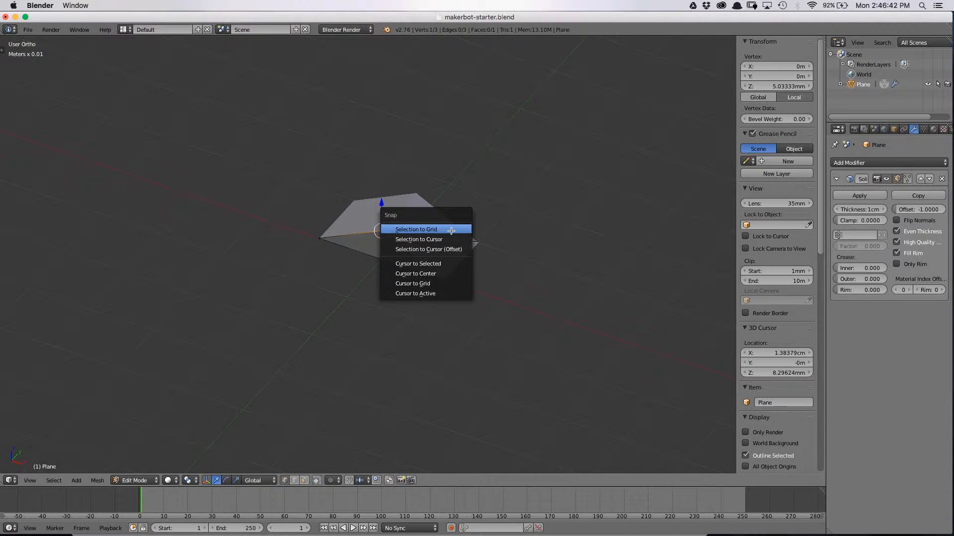
{"action": "left_click", "coordinate": [447, 264]}
- Return to Object Mode and add a cube at the 3D cursor
{"action": "key", "text": "Tab"}
{"action": "key", "text": "shift+a"}
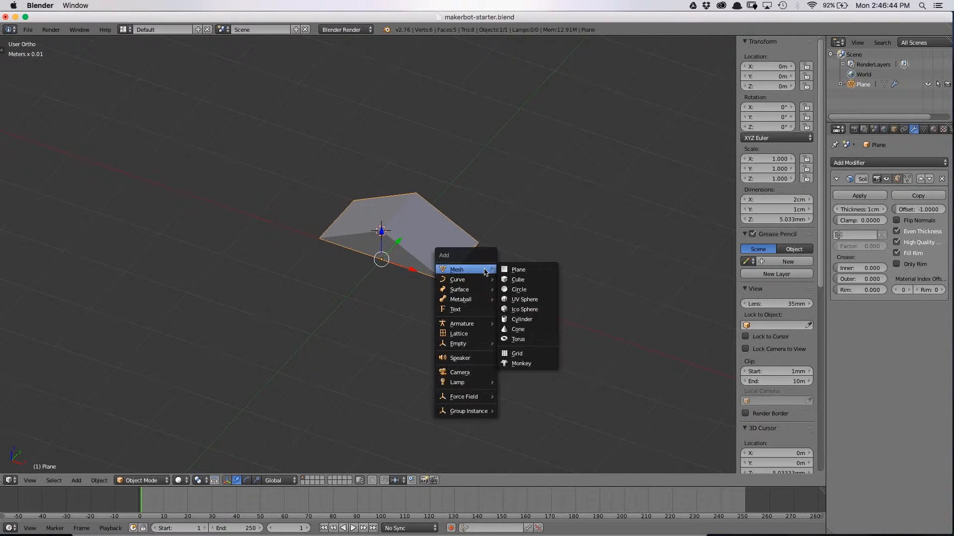
{"action": "left_click", "coordinate": [527, 279]}
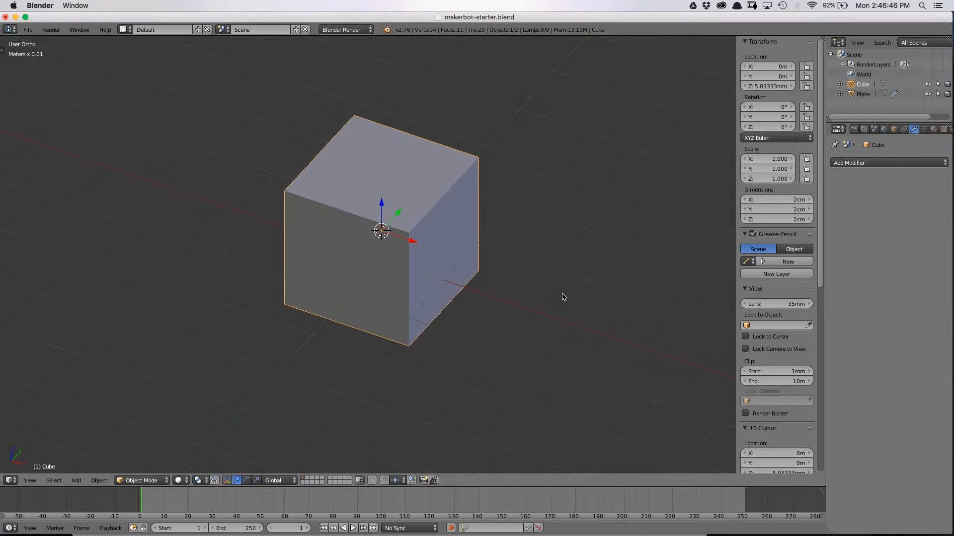
{"action": "left_click", "coordinate": [784, 200]}
{"action": "key", "text": "Return"}
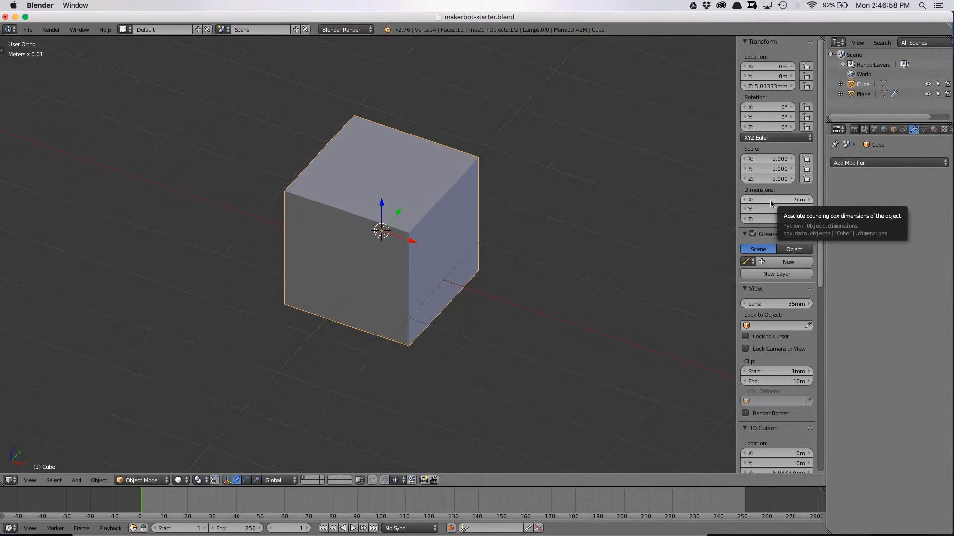
- Switch the viewport to wireframe display so that the wedge inside the cube can be seen
{"action": "middle_click_drag", "start_coordinate": [540, 230], "coordinate": [473, 237]}
{"action": "key", "text": "z"}
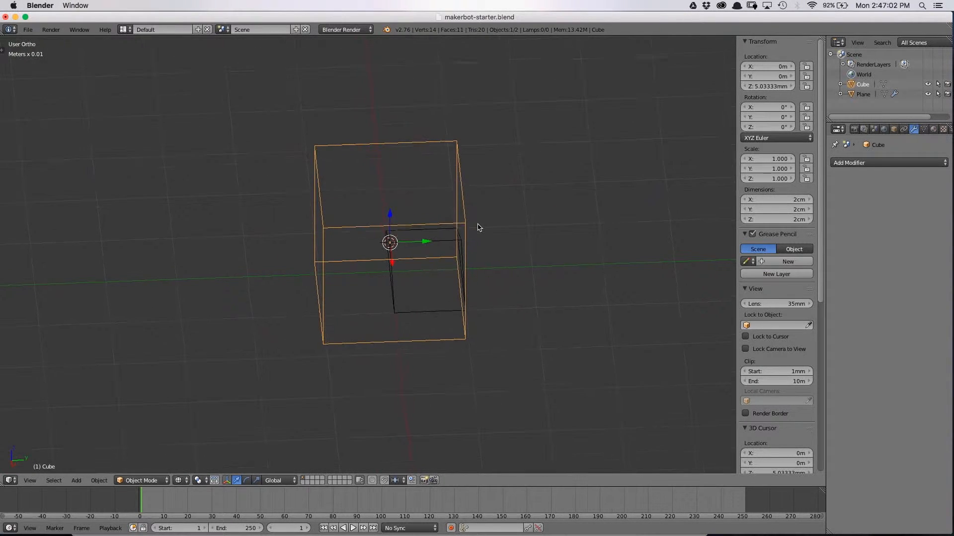
{"action": "key", "text": "KP_1"}
{"action": "middle_click_drag", "start_coordinate": [485, 233], "coordinate": [462, 259]}
- Rotate all of the wedge's vertices 90° about Z in Edit Mode and return to Object Mode
{"action": "right_click", "coordinate": [407, 253]}
{"action": "key", "text": "Tab"}
{"action": "key", "text": "r"}
{"action": "key", "text": "Escape"}
{"action": "key", "text": "Tab"}
{"action": "key", "text": "Tab"}
{"action": "key", "text": "a"}
{"action": "type", "text": "arz90"}
{"action": "key", "text": "Return"}
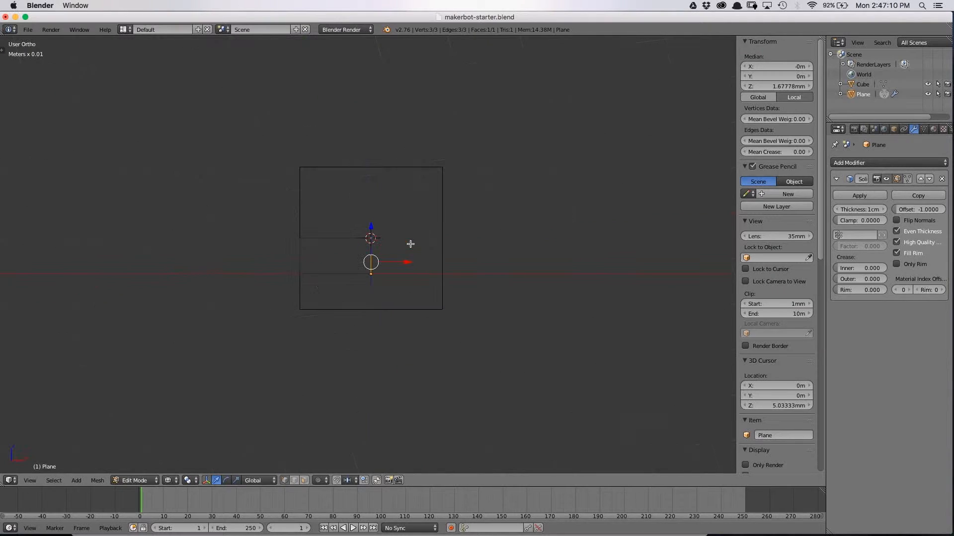
{"action": "key", "text": "KP_1"}
{"action": "key", "text": "Tab"}
- Select the cube and set its dimensions to 8.2 mm in X and 2.2 mm in Y
{"action": "middle_click_drag", "start_coordinate": [415, 238], "coordinate": [405, 272]}
{"action": "key", "text": "a"}
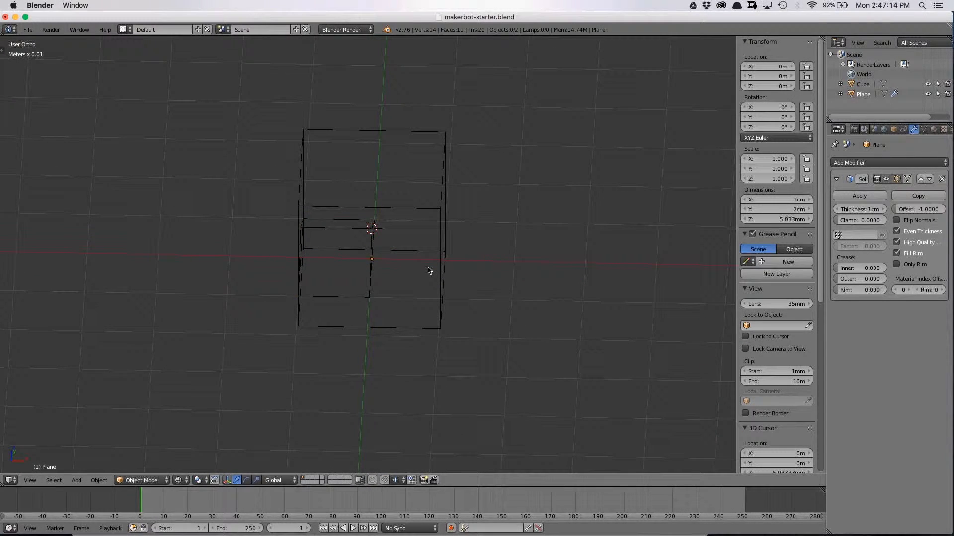
{"action": "right_click", "coordinate": [442, 267]}
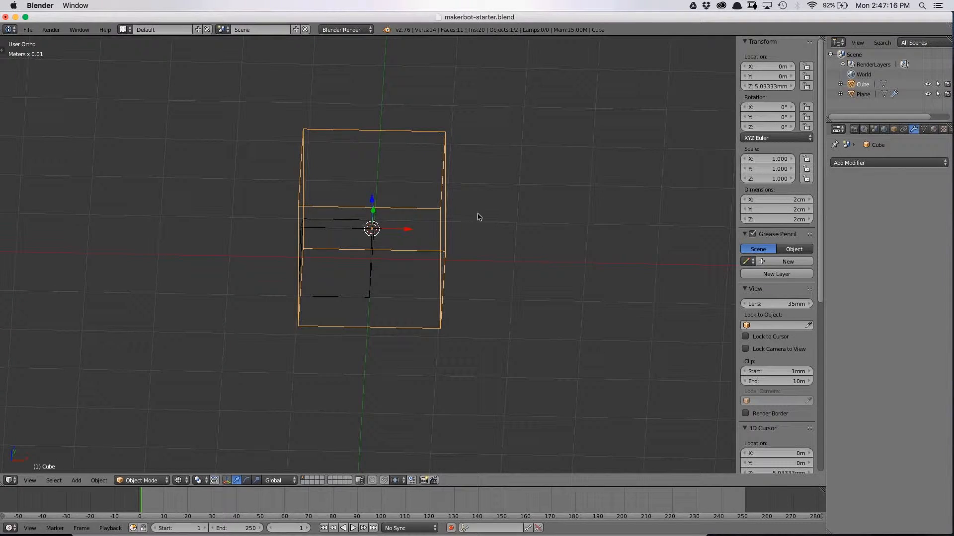
{"action": "key", "text": "KP_1"}
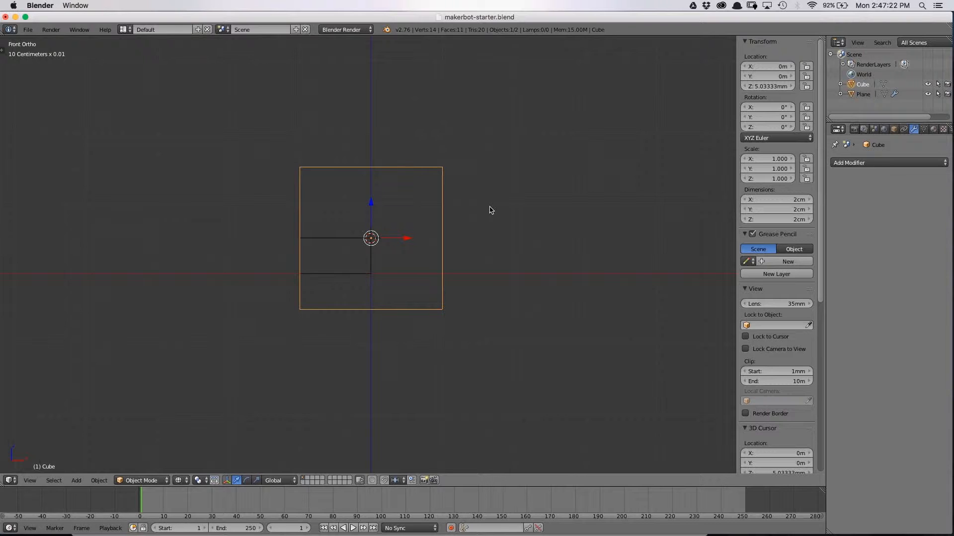
{"action": "left_click", "coordinate": [775, 200]}
{"action": "type", "text": "8.2mm"}
{"action": "key", "text": "Return"}
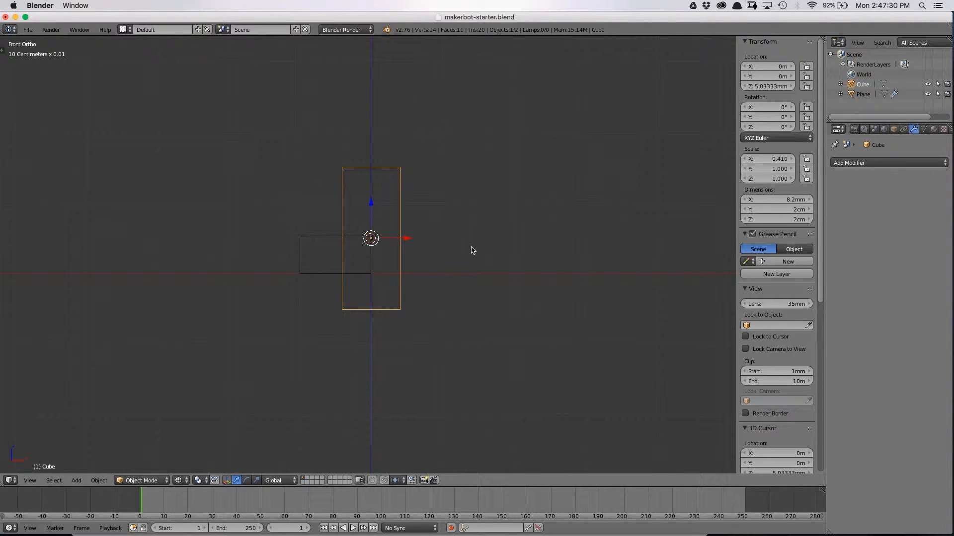
{"action": "left_click", "coordinate": [776, 211]}
{"action": "type", "text": "2.2m"}
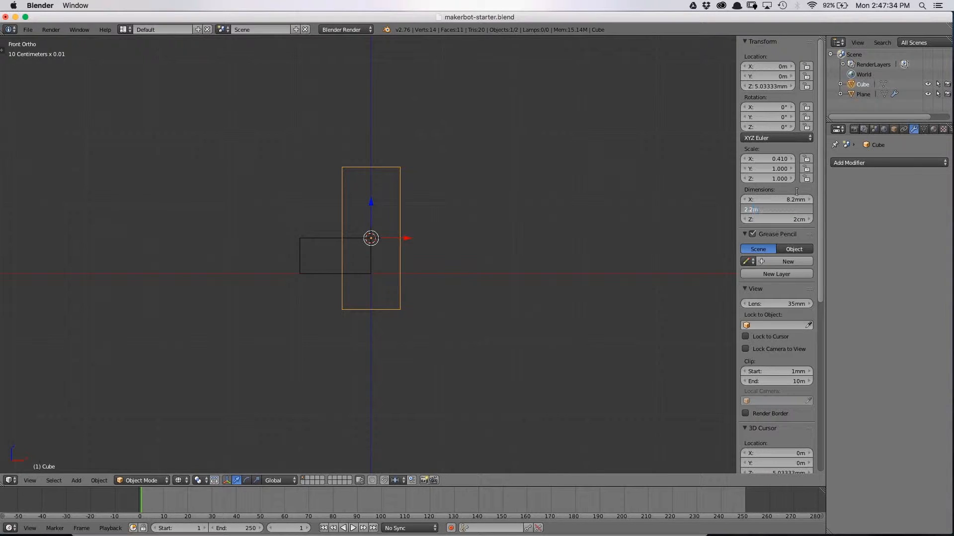
{"action": "type", "text": "m"}
{"action": "key", "text": "Return"}
- Move the cube along X to -5 mm with grid snapping, centring it on the wedge in the top view
{"action": "middle_click_drag", "start_coordinate": [541, 205], "coordinate": [470, 246]}
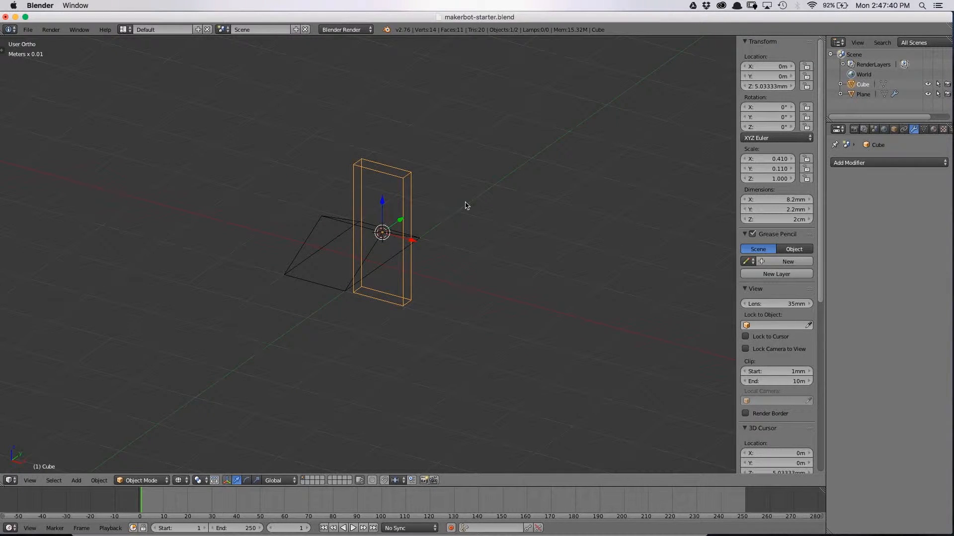
{"action": "middle_click_drag", "start_coordinate": [421, 230], "coordinate": [450, 217]}
{"action": "middle_click_drag", "start_coordinate": [439, 255], "coordinate": [416, 252]}
{"action": "key", "text": "KP_7"}
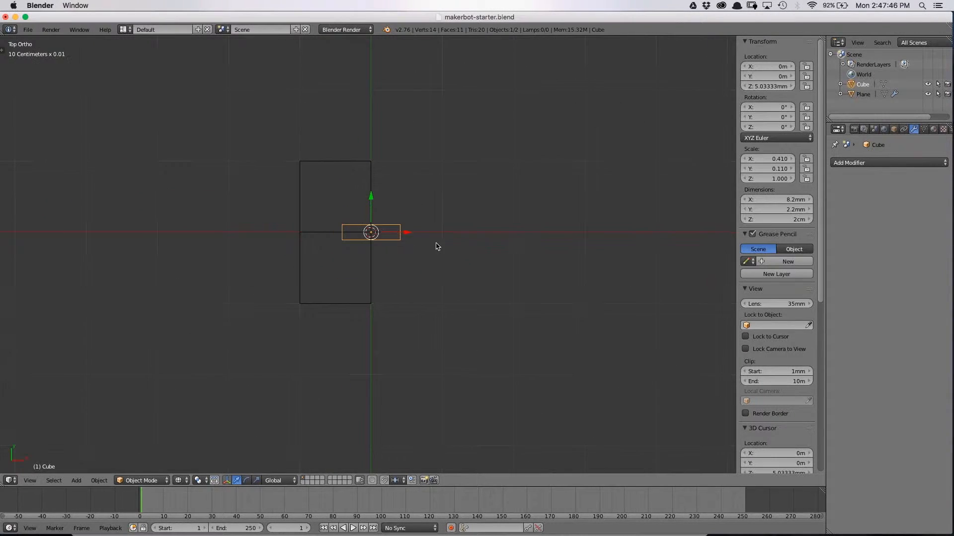
{"action": "key", "text": "g"}
{"action": "key", "text": "x"}
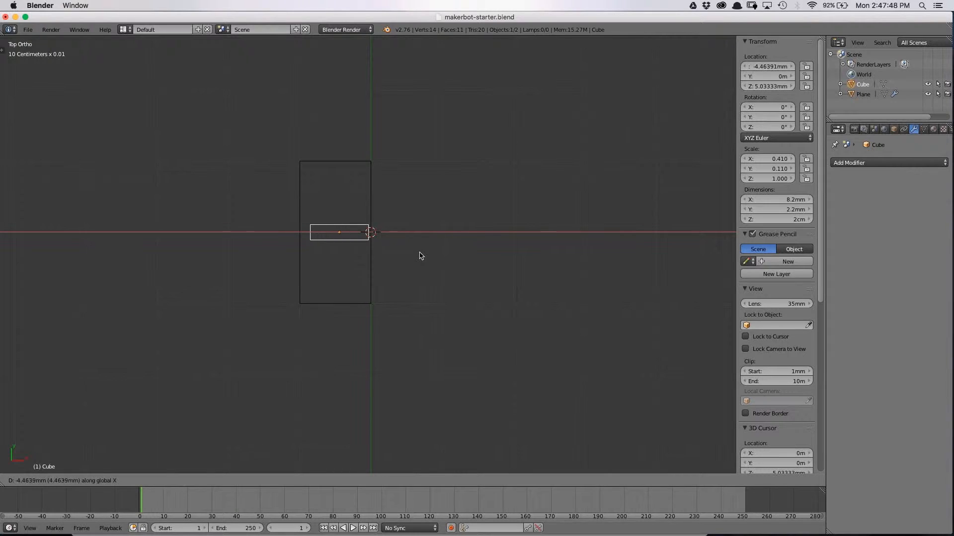
{"action": "left_click", "coordinate": [415, 253], "text": "ctrl"}
- Raise the cube along Z to about 1.2 cm in the front view
{"action": "middle_click_drag", "start_coordinate": [352, 266], "coordinate": [424, 263], "text": "shift"}
{"action": "middle_click_drag", "start_coordinate": [424, 263], "coordinate": [454, 177], "text": "ctrl"}
{"action": "key", "text": "Tab"}
{"action": "key", "text": "a"}
{"action": "key", "text": "KP_1"}
{"action": "key", "text": "a"}
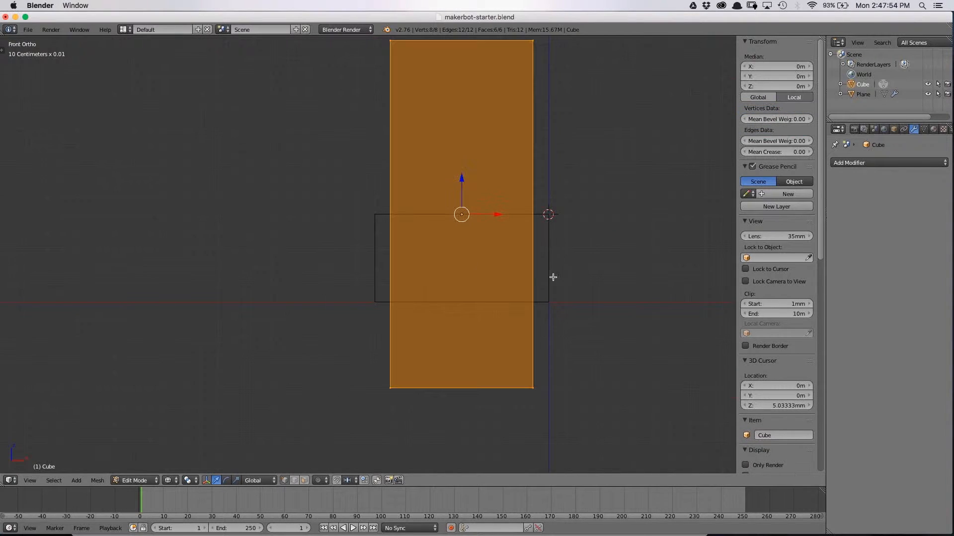
{"action": "key", "text": "Tab"}
{"action": "key", "text": "g"}
{"action": "key", "text": "z"}
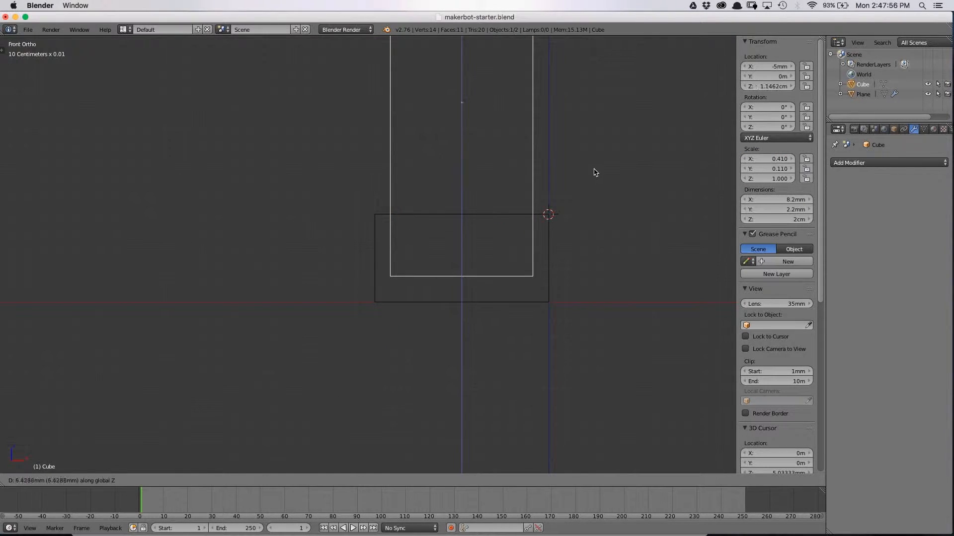
{"action": "left_click", "coordinate": [594, 170]}
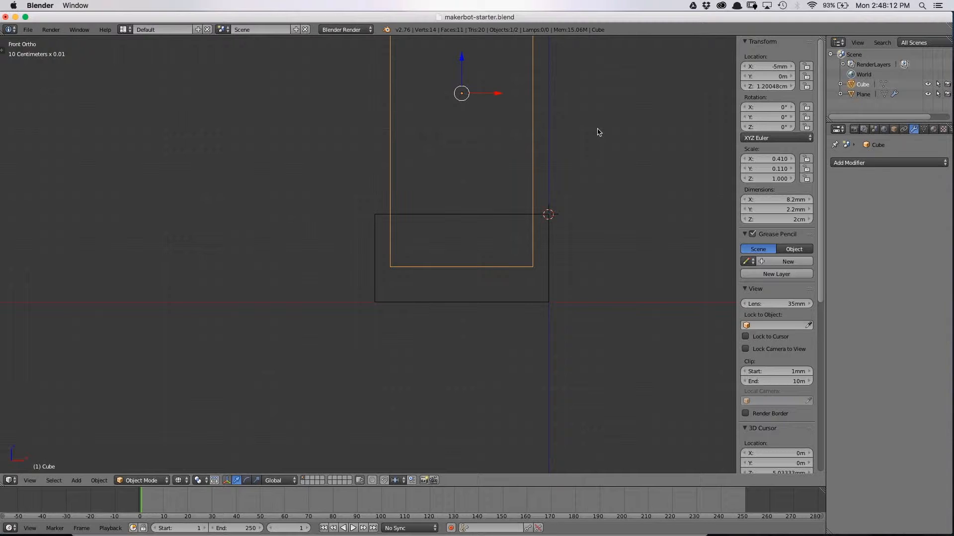
- Set the cube's Z dimension to 8 mm and lower it along Z to about 5 mm
{"action": "middle_click_drag", "start_coordinate": [482, 137], "coordinate": [395, 263], "text": "shift"}
{"action": "left_click", "coordinate": [786, 221]}
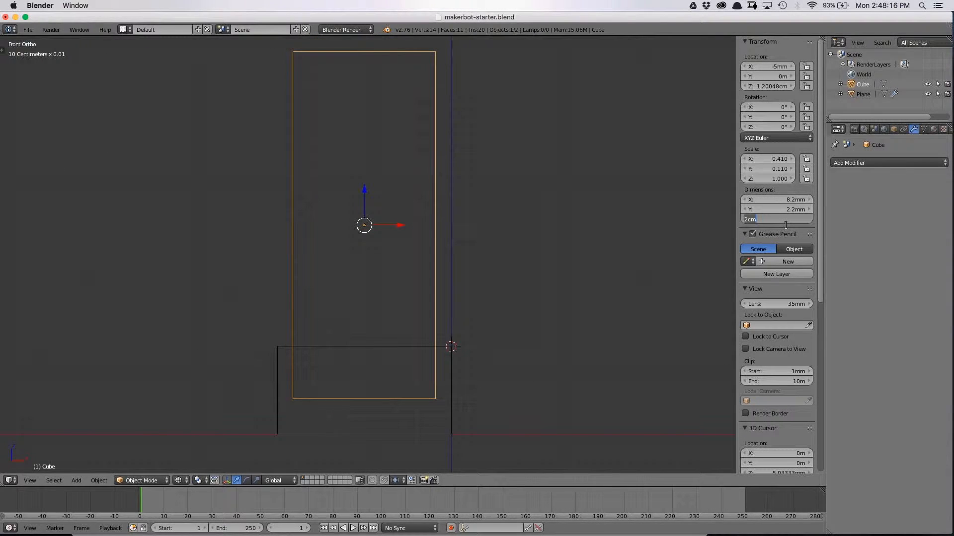
{"action": "type", "text": "8mm"}
{"action": "key", "text": "Return"}
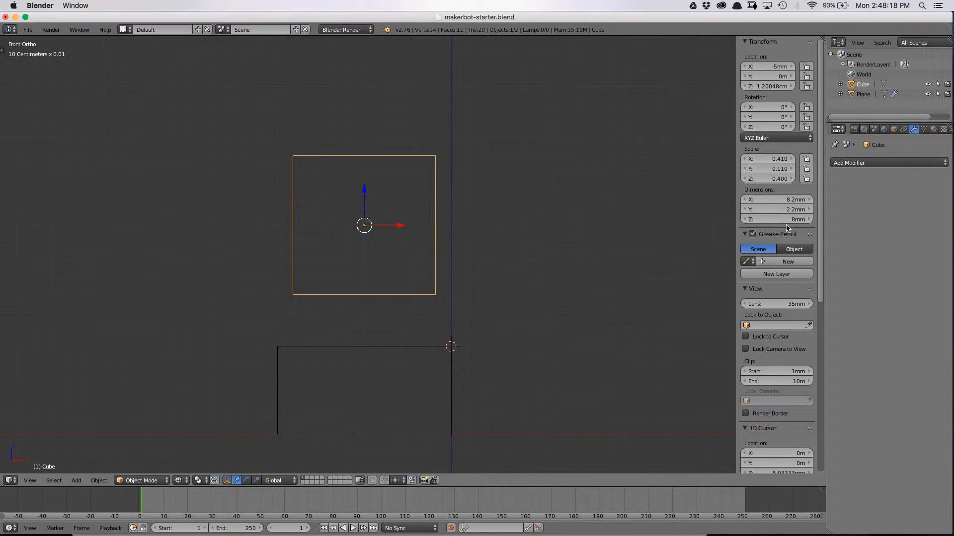
{"action": "key", "text": "g"}
{"action": "key", "text": "z"}
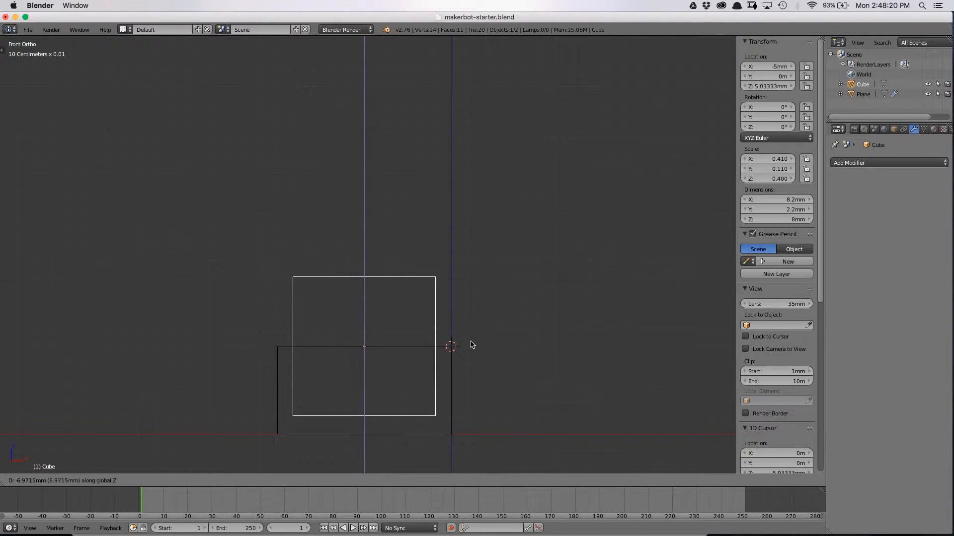
{"action": "left_click", "coordinate": [473, 345]}
- Deselect everything and examine the block and wedge together in solid shading
{"action": "middle_click_drag", "start_coordinate": [346, 295], "coordinate": [394, 203], "text": "shift"}
{"action": "key", "text": "Tab"}
{"action": "key", "text": "Tab"}
{"action": "key", "text": "a"}
{"action": "mouse_move", "coordinate": [284, 243]}
{"action": "middle_mouse_down"}
{"action": "mouse_move", "coordinate": [330, 273]}
{"action": "mouse_move", "coordinate": [396, 276]}
{"action": "mouse_move", "coordinate": [300, 267]}
{"action": "middle_mouse_up"}
{"action": "key", "text": "z"}
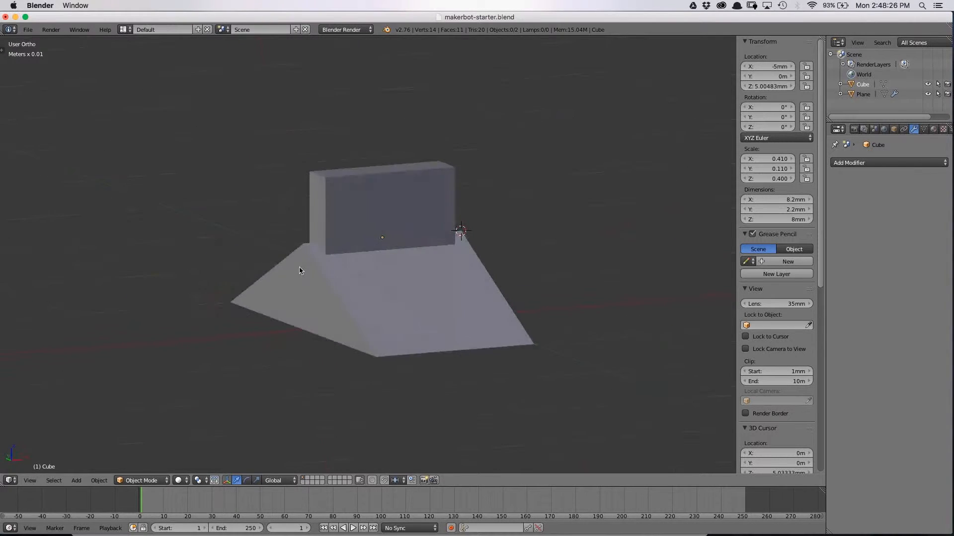
{"action": "right_click", "coordinate": [357, 207]}
{"action": "key", "text": "g"}
{"action": "key", "text": "z"}
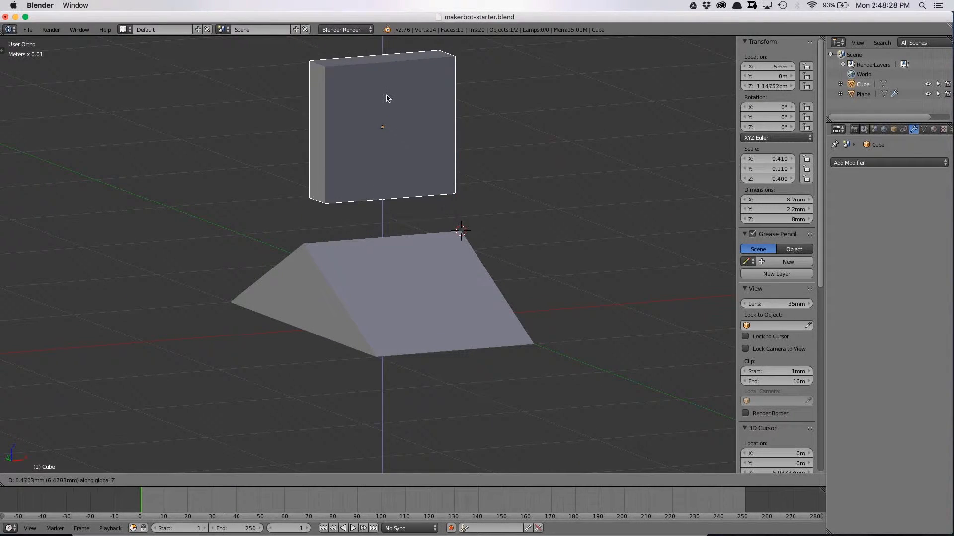
{"action": "right_click", "coordinate": [386, 98]}
- Select the wedge and display it in wireframe from the right orthographic view
{"action": "right_click", "coordinate": [358, 277]}
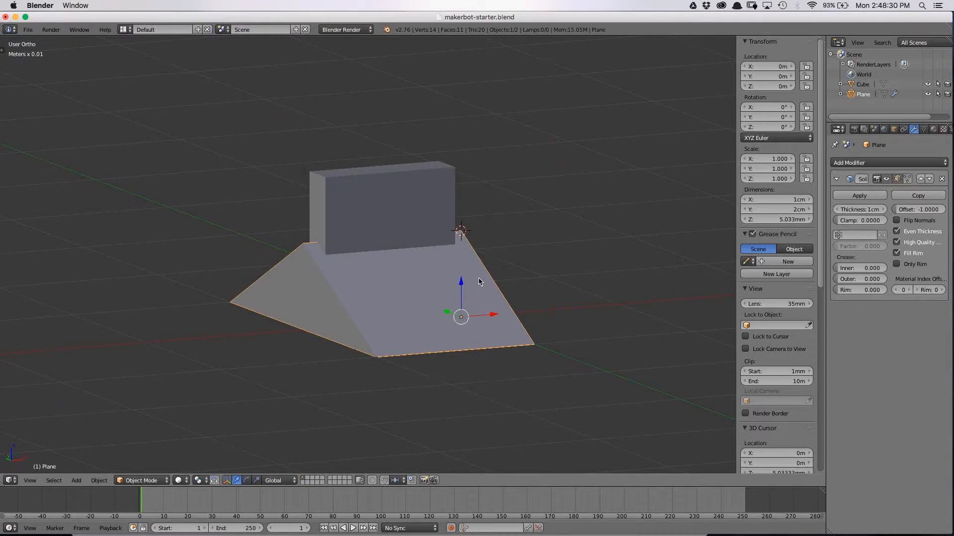
{"action": "key", "text": "KP_1"}
{"action": "key", "text": "z"}
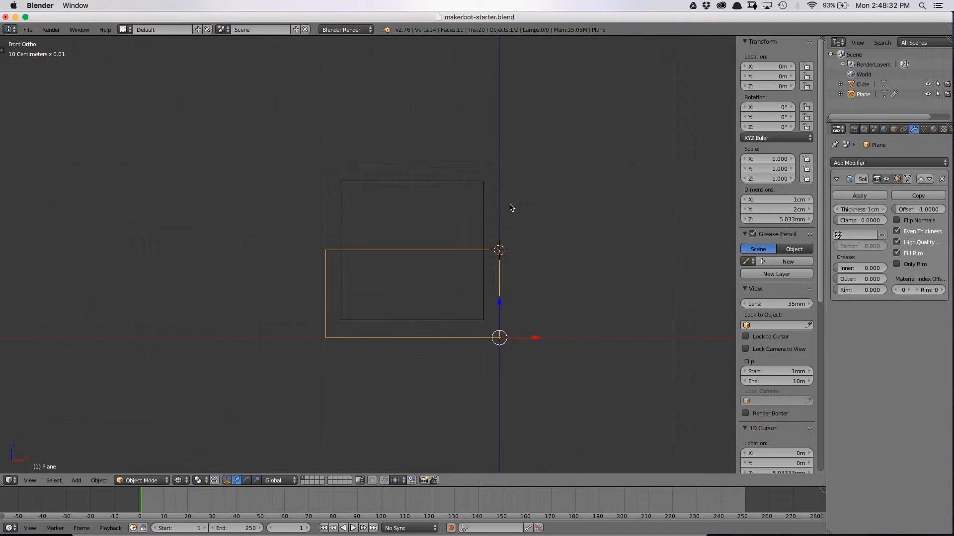
{"action": "key", "text": "KP_3"}
{"action": "key", "text": "Tab"}
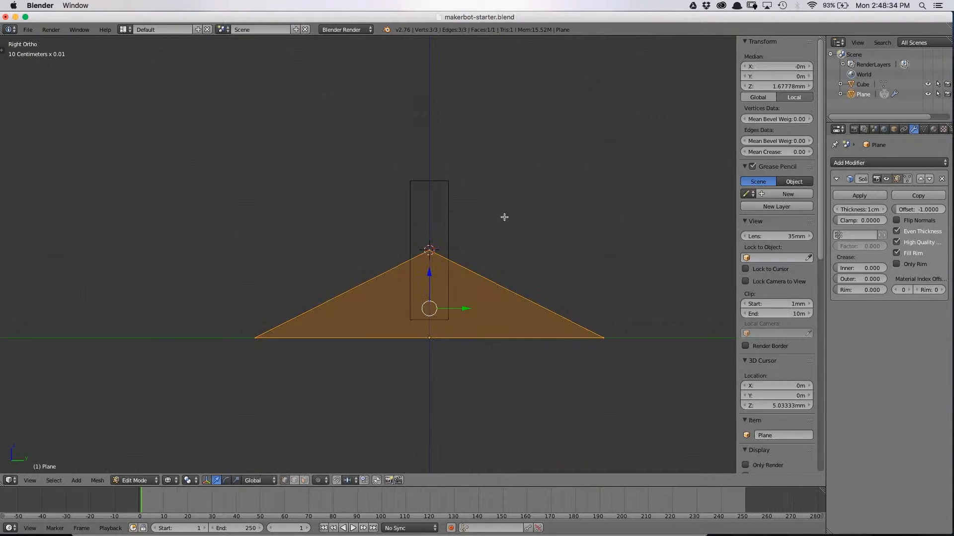
{"action": "right_click", "coordinate": [430, 248]}
{"action": "key", "text": "a"}
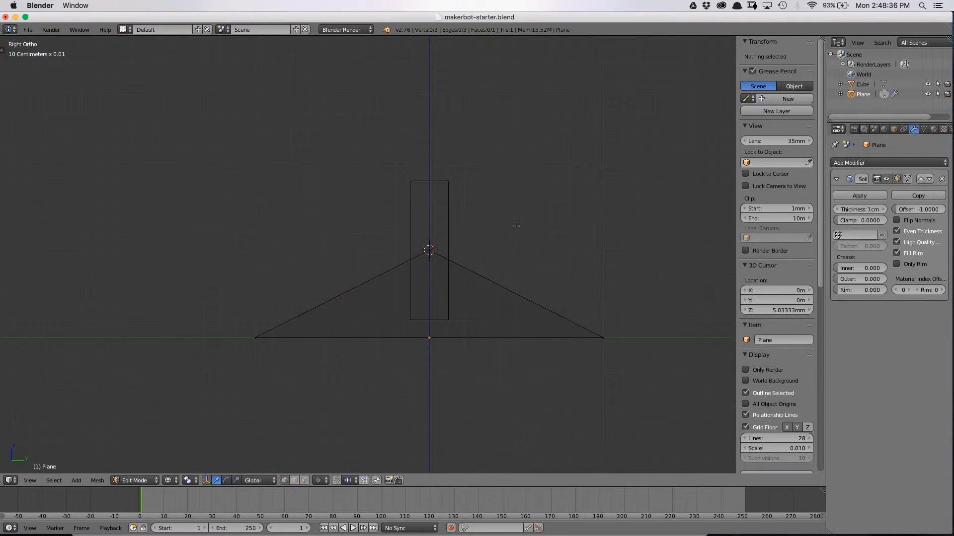
{"action": "key", "text": "a"}
{"action": "key", "text": "a"}
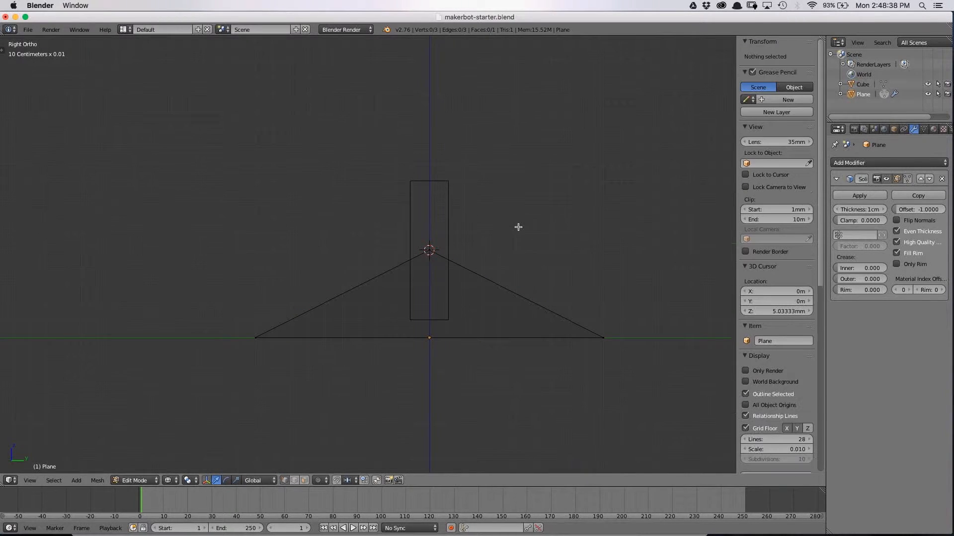
{"action": "key", "text": "Tab"}
- Reset the 3D cursor to the world origin and set the pivot point to the 3D cursor
{"action": "key", "text": "shift+c"}
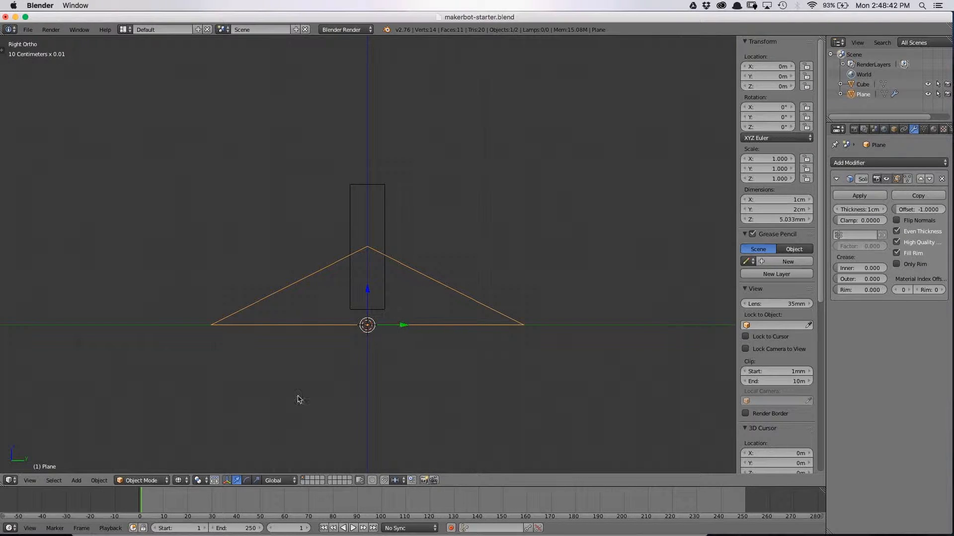
{"action": "key", "text": "o"}
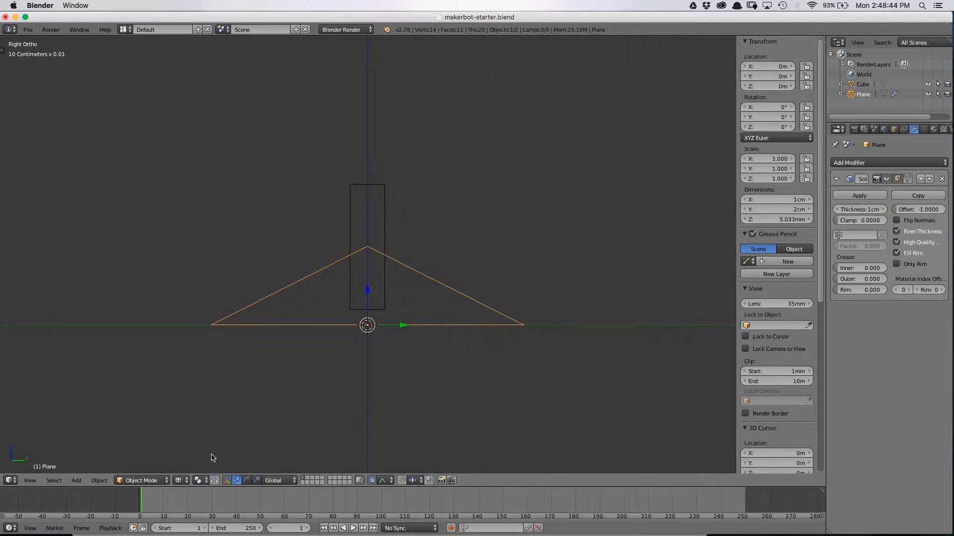
{"action": "key", "text": "o"}
{"action": "key", "text": "o"}
{"action": "key", "text": "o"}
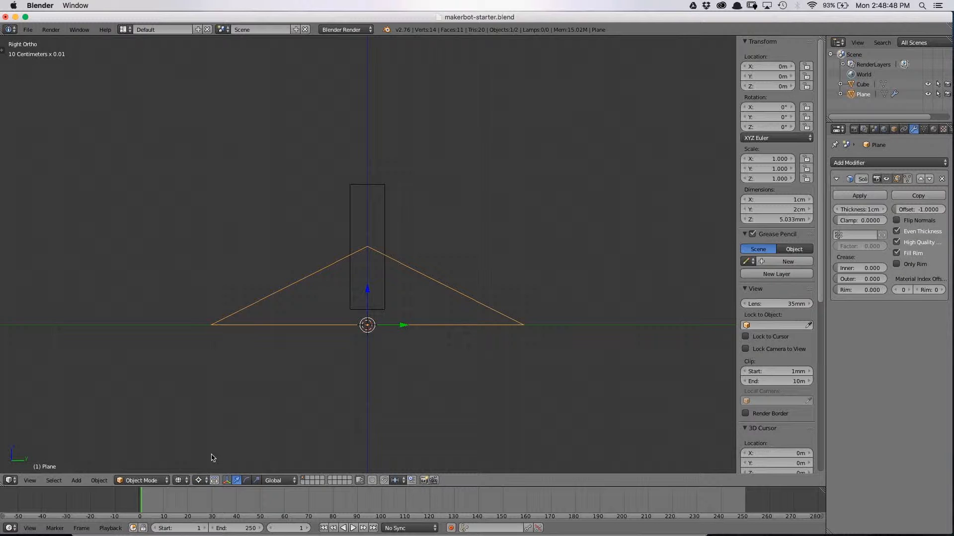
- Scale the wedge's whole profile about the 3D cursor by about 1.91 in Edit Mode so it encloses the block
{"action": "key", "text": "Tab"}
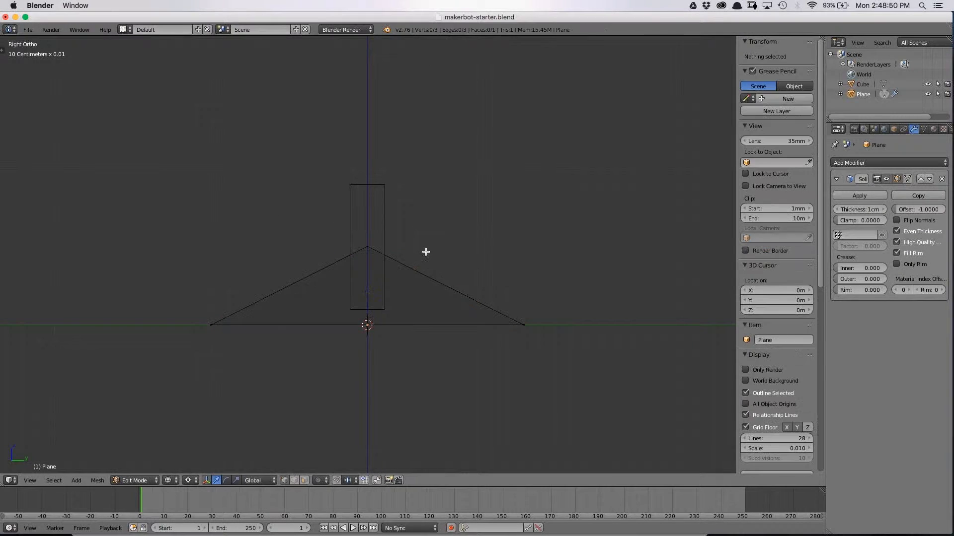
{"action": "key", "text": "a"}
{"action": "key", "text": "s"}
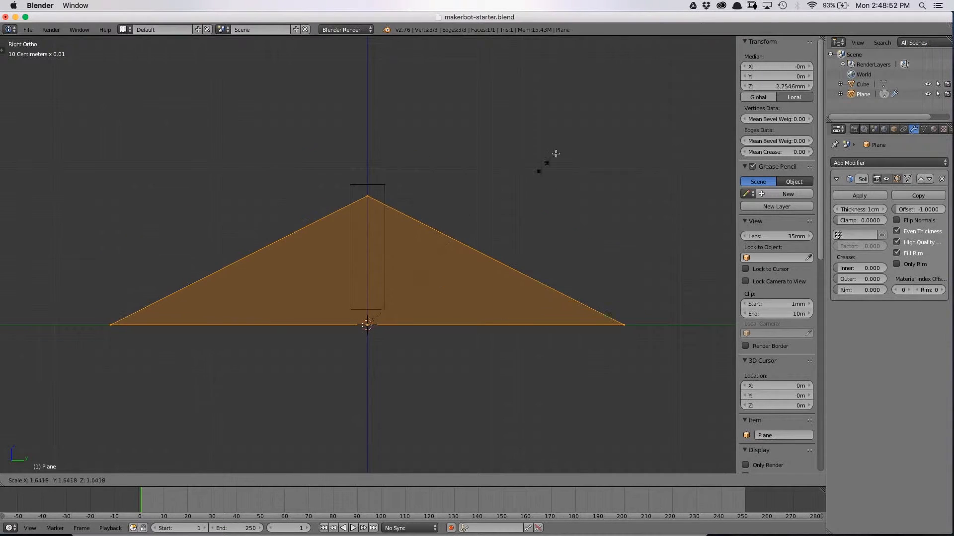
{"action": "key", "text": "Escape"}
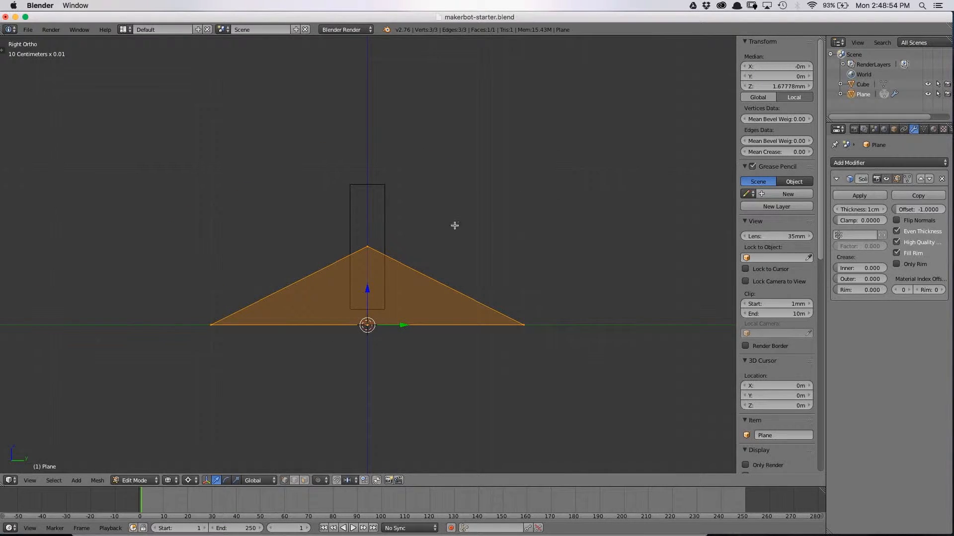
{"action": "key", "text": "s"}
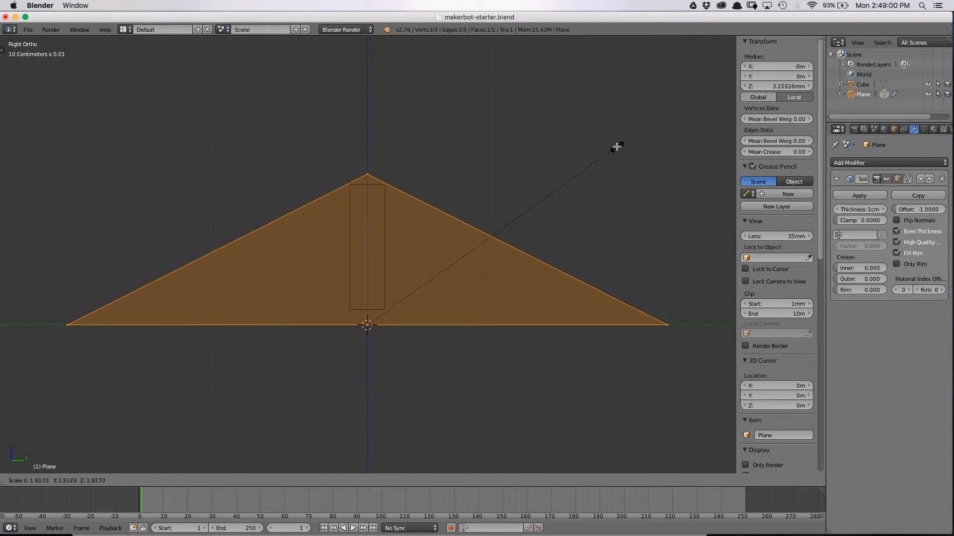
{"action": "left_click", "coordinate": [616, 146]}
{"action": "key", "text": "Tab"}
- Raise the block along Z to about 5.83 mm so its top slightly protrudes above the wedge's ridge
{"action": "middle_click_drag", "start_coordinate": [291, 153], "coordinate": [409, 221]}
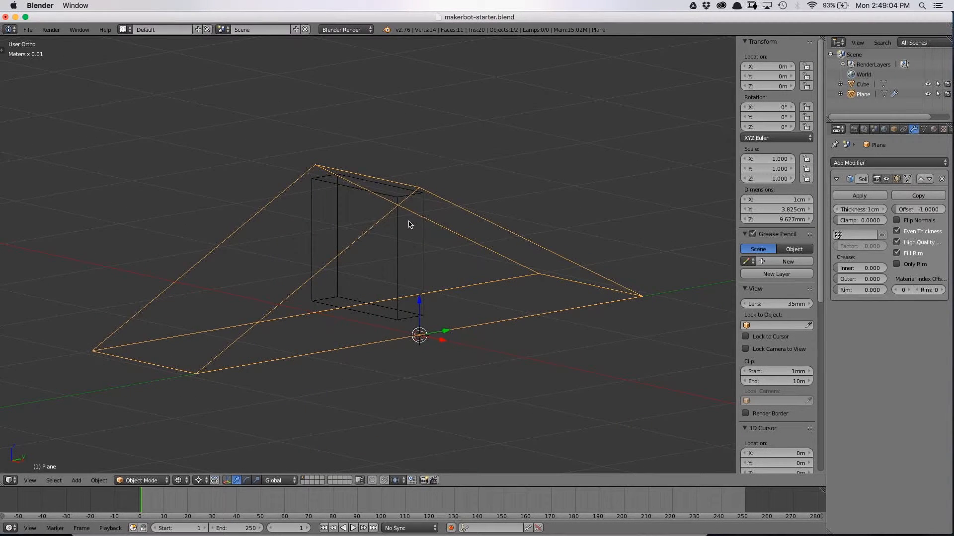
{"action": "right_click", "coordinate": [400, 228]}
{"action": "key", "text": "KP_1"}
{"action": "key", "text": "g"}
{"action": "key", "text": "z"}
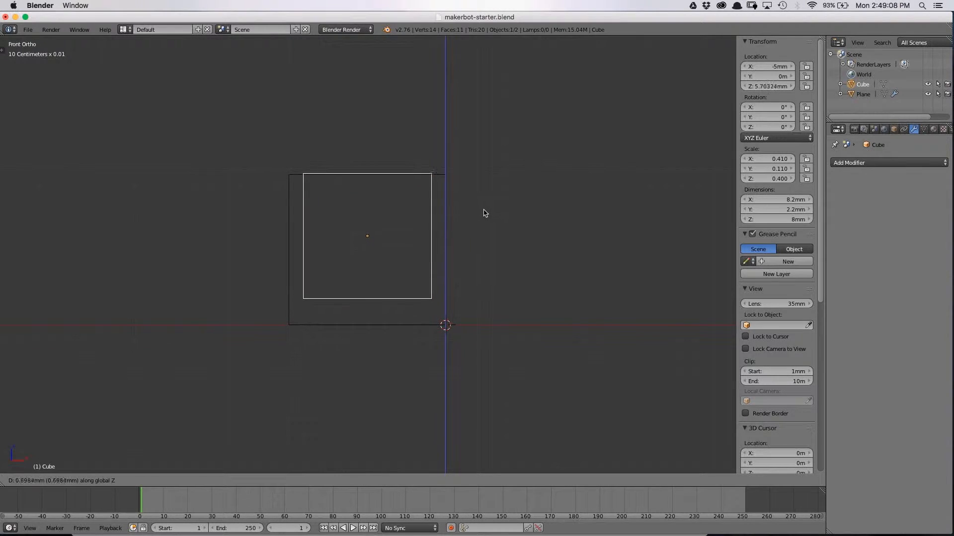
{"action": "left_click", "coordinate": [487, 209]}
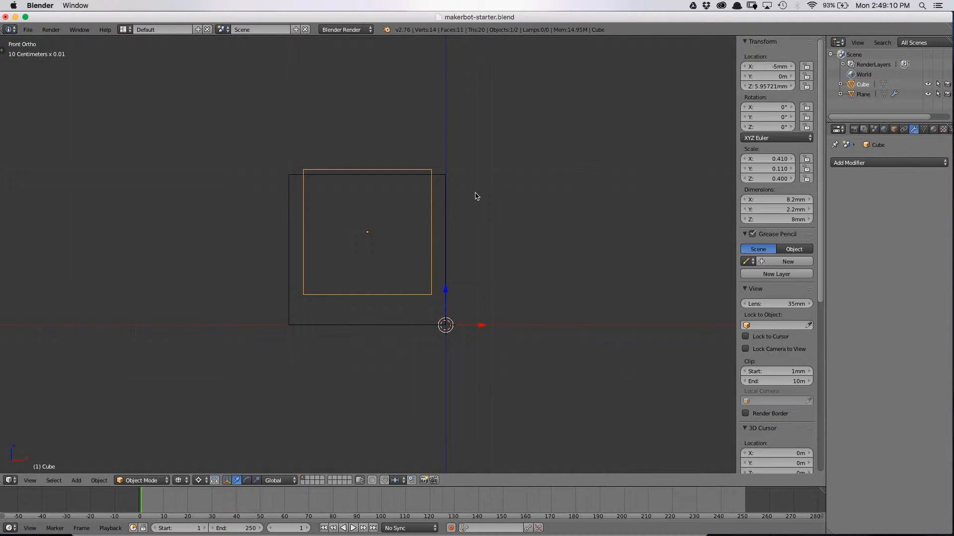
{"action": "key", "text": "g"}
{"action": "key", "text": "z"}
{"action": "left_click", "coordinate": [481, 193]}
- Switch to solid shading and examine how the block sits in the ridge, with the wedge selected
{"action": "key", "text": "a"}
{"action": "mouse_move", "coordinate": [494, 195]}
{"action": "middle_mouse_down"}
{"action": "mouse_move", "coordinate": [435, 225]}
{"action": "mouse_move", "coordinate": [366, 221]}
{"action": "mouse_move", "coordinate": [473, 221]}
{"action": "middle_mouse_up"}
{"action": "key", "text": "z"}
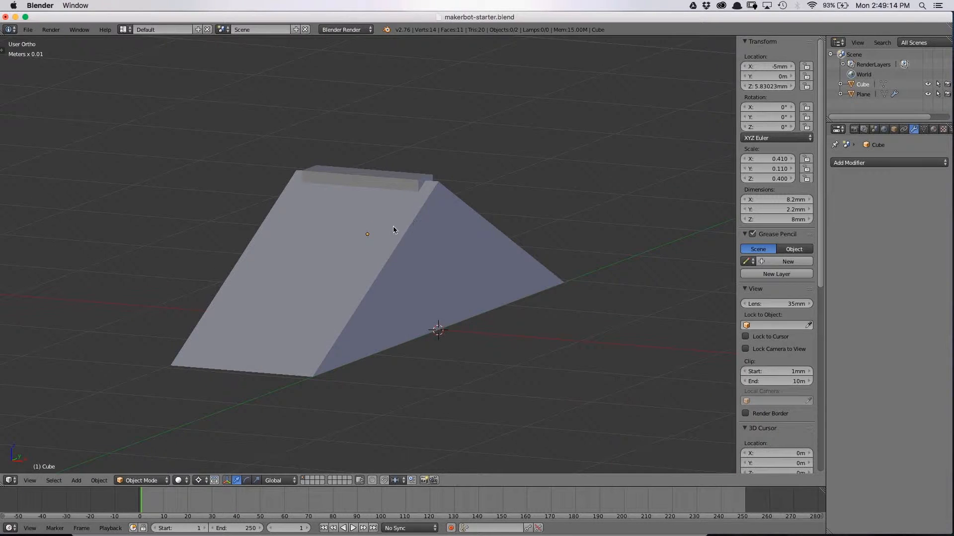
{"action": "right_click", "coordinate": [392, 230]}
{"action": "key", "text": "Tab"}
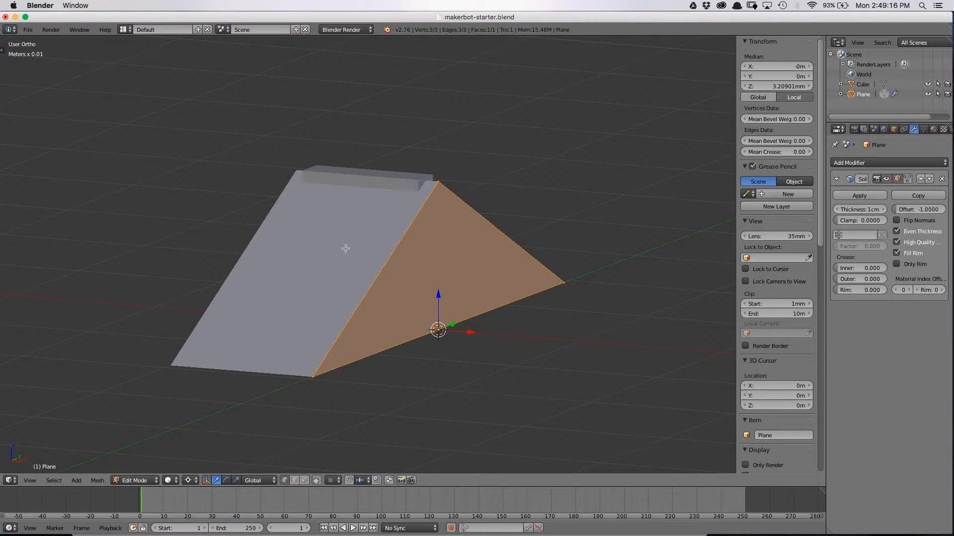
{"action": "key", "text": "Tab"}
{"action": "middle_click_drag", "start_coordinate": [435, 307], "coordinate": [481, 211]}
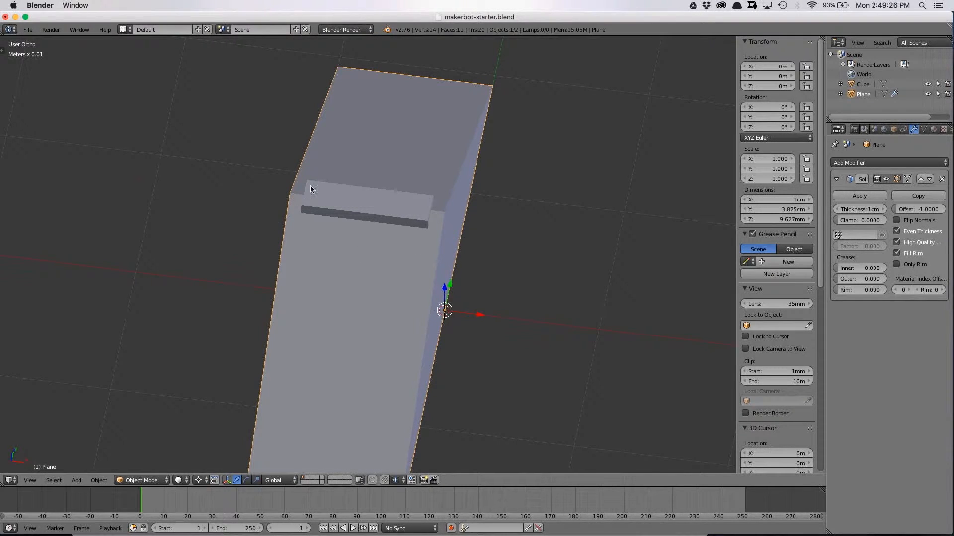
{"action": "middle_click_drag", "start_coordinate": [379, 270], "coordinate": [433, 259]}
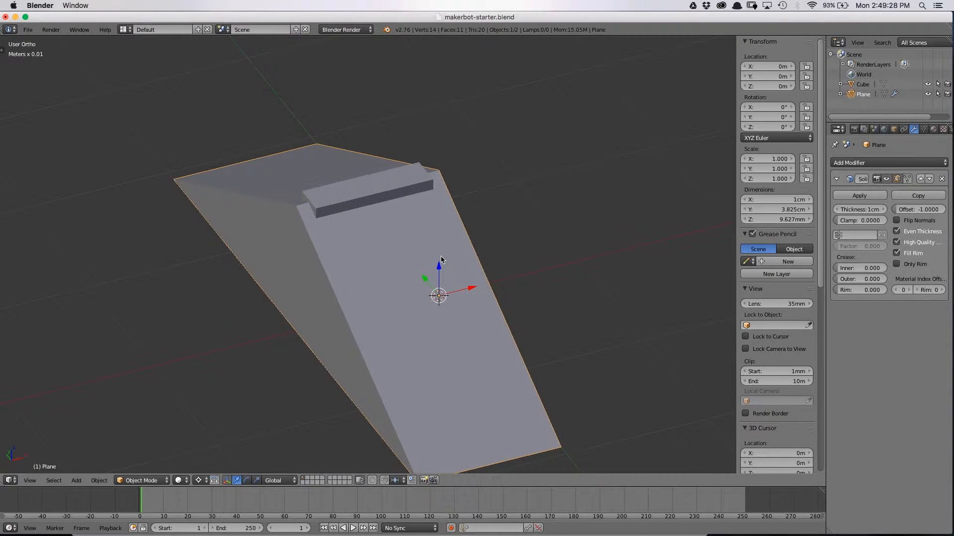
- Set the wedge's Solidify thickness to 1.5 cm
{"action": "left_click", "coordinate": [859, 209]}
{"action": "type", "text": "1.5cm"}
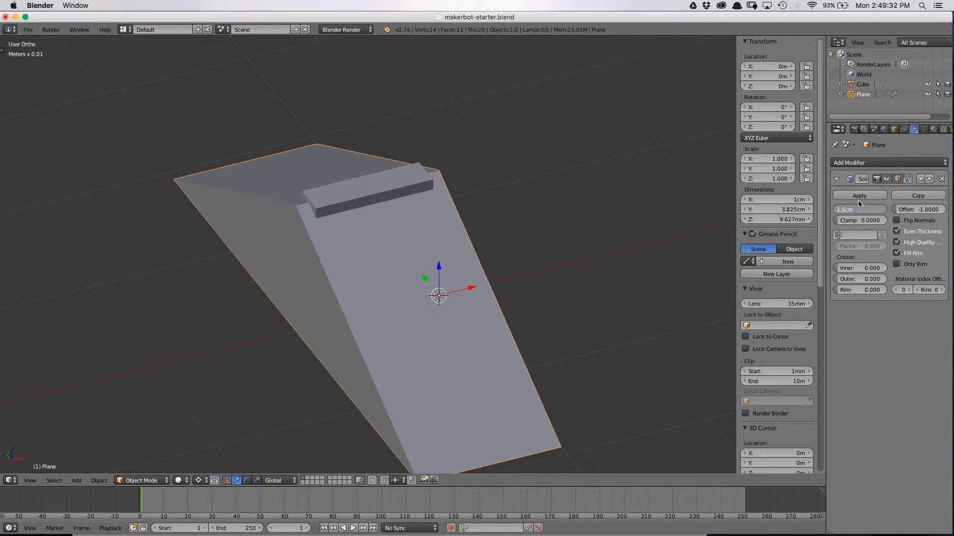
{"action": "key", "text": "Return"}
- Move the block along X to -8 mm, toward the middle of the wedge's ridge
{"action": "key", "text": "KP_1"}
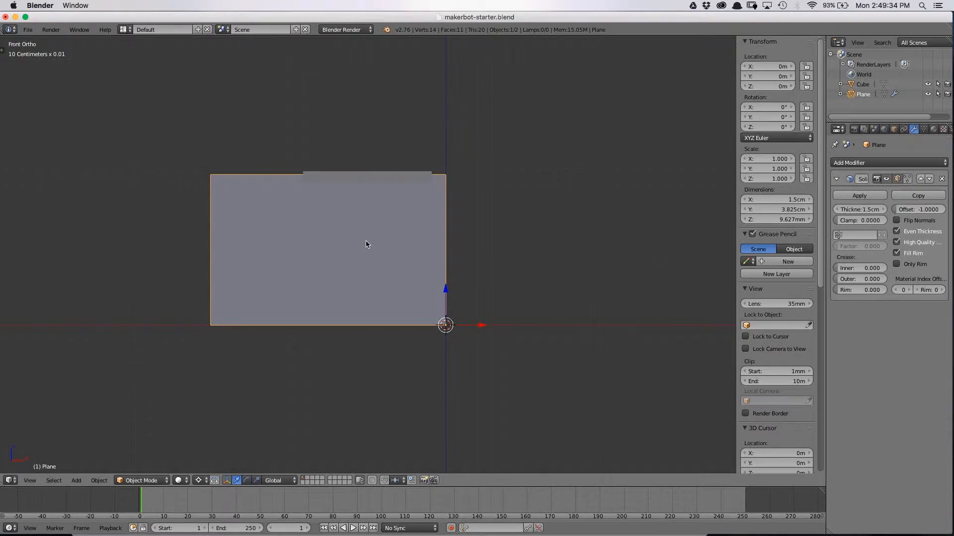
{"action": "right_click", "coordinate": [368, 180]}
{"action": "middle_click_drag", "start_coordinate": [369, 181], "coordinate": [381, 251]}
{"action": "key", "text": "g"}
{"action": "key", "text": "x"}
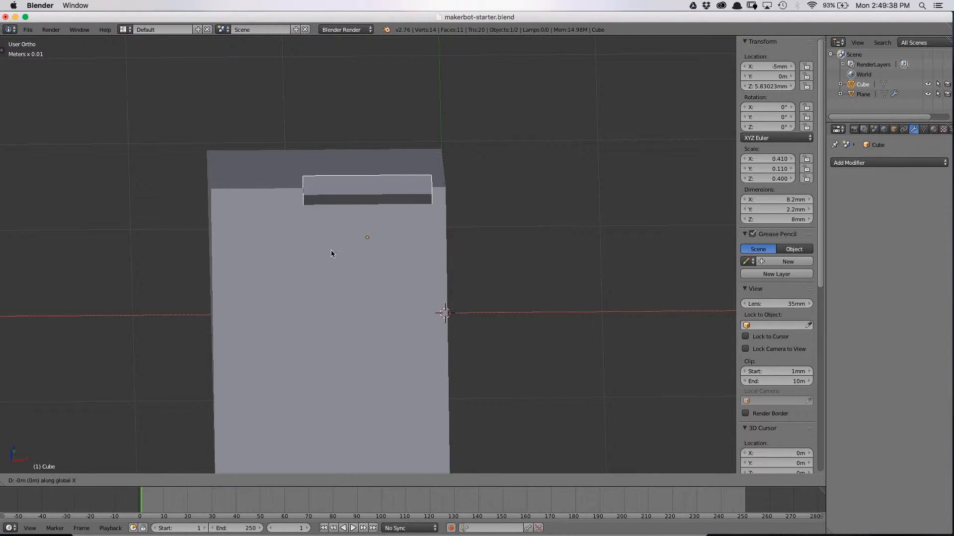
{"action": "left_click", "coordinate": [3, 271]}
{"action": "mouse_move", "coordinate": [315, 249]}
{"action": "middle_mouse_down"}
{"action": "mouse_move", "coordinate": [297, 227]}
{"action": "mouse_move", "coordinate": [310, 234]}
{"action": "middle_mouse_up"}
{"action": "key", "text": "g"}
{"action": "key", "text": "x"}
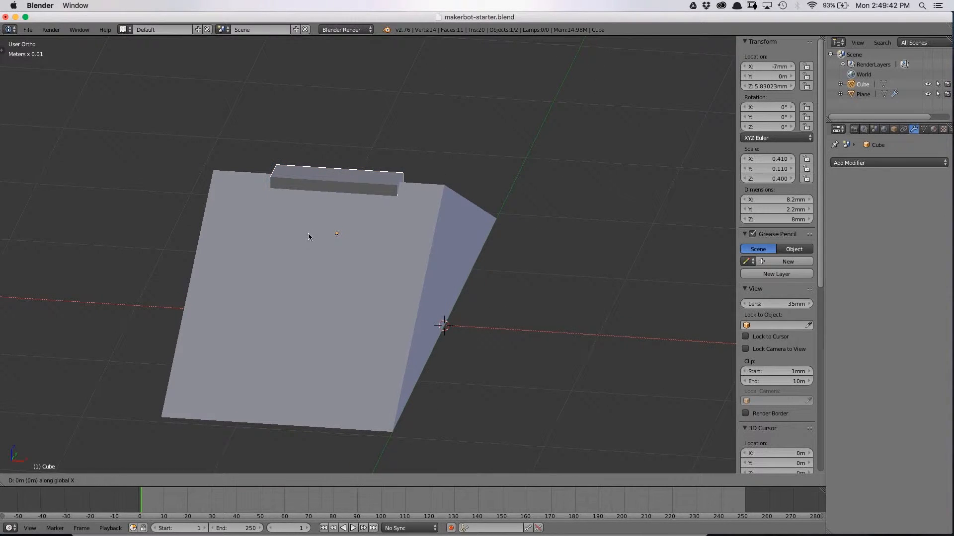
{"action": "left_click", "coordinate": [199, 237], "text": "ctrl+shift"}
{"action": "middle_click_drag", "start_coordinate": [199, 236], "coordinate": [290, 238]}
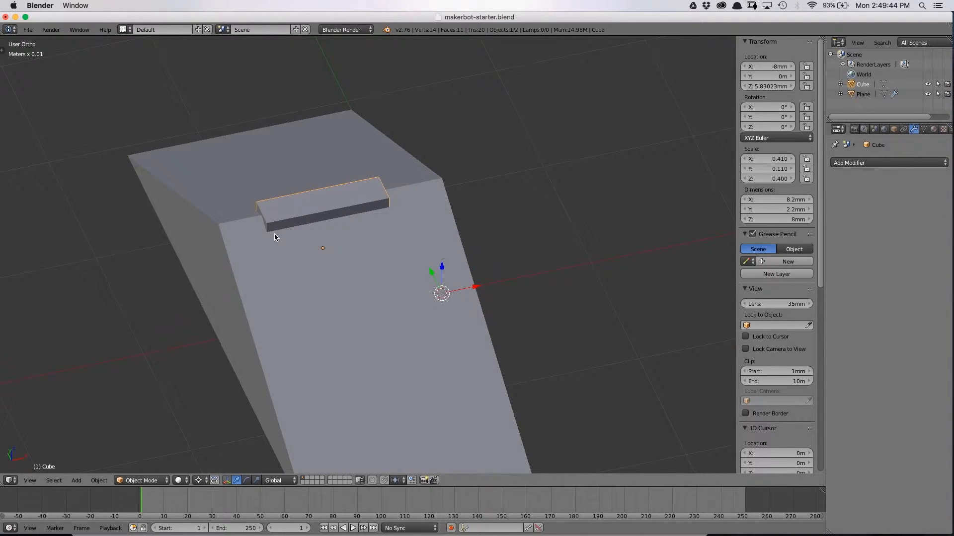
- Centre the block along the ridge from the top orthographic view by moving it along X to about -7.46 mm
{"action": "key", "text": "KP_7"}
{"action": "key", "text": "g"}
{"action": "key", "text": "x"}
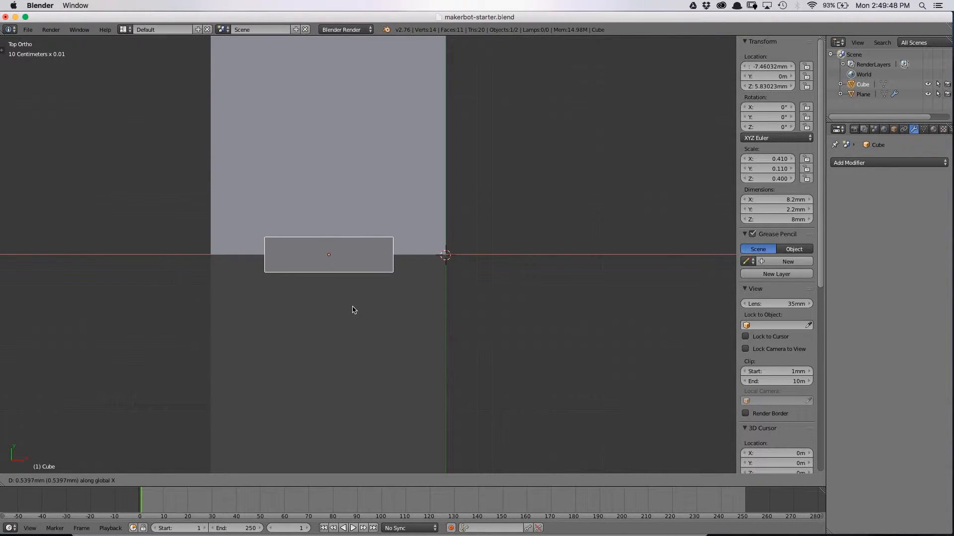
{"action": "left_click", "coordinate": [352, 310]}
{"action": "middle_click_drag", "start_coordinate": [360, 284], "coordinate": [298, 117]}
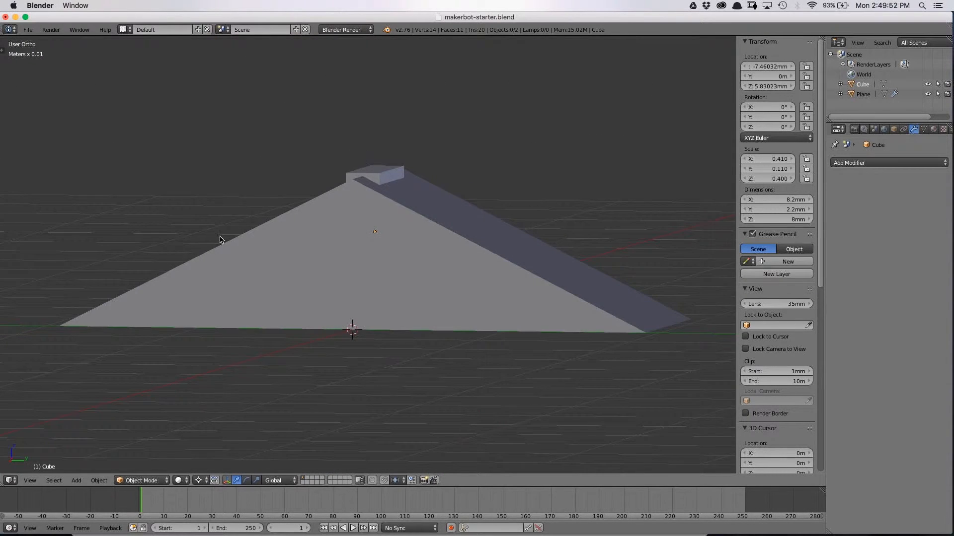
{"action": "middle_click_drag", "start_coordinate": [209, 236], "coordinate": [352, 172]}
- Rename the wedge object as Foot
{"action": "right_click", "coordinate": [303, 223]}
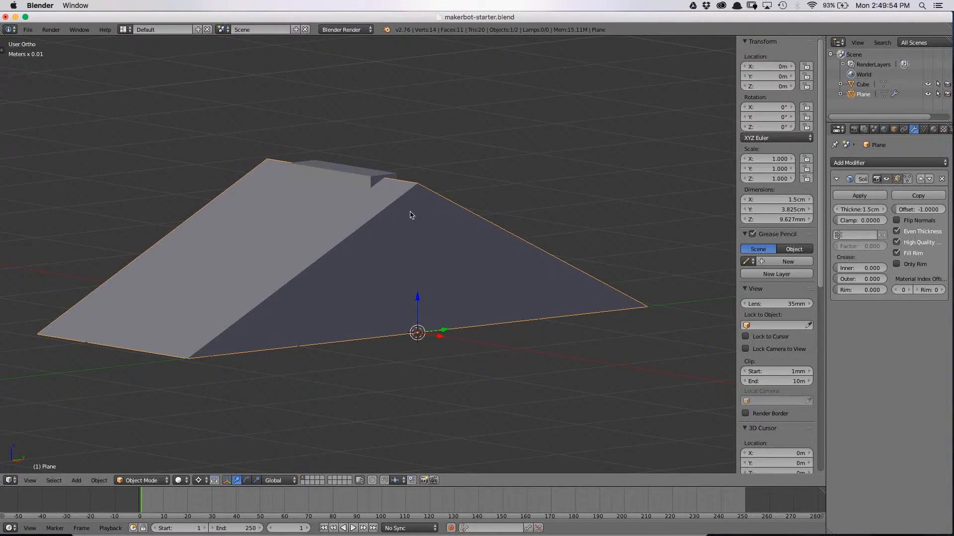
{"action": "middle_click_drag", "start_coordinate": [411, 211], "coordinate": [372, 236]}
{"action": "double_click", "coordinate": [863, 95]}
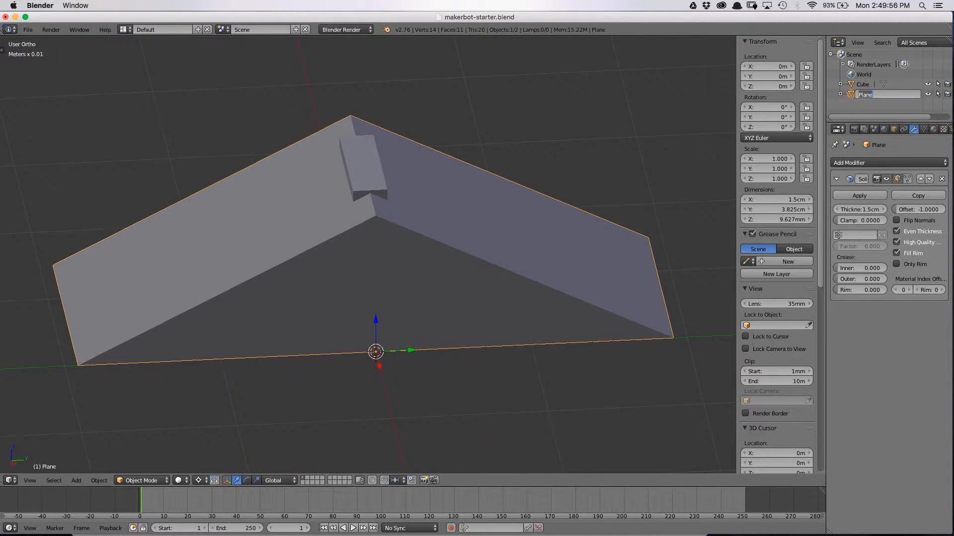
{"action": "key", "text": "BackSpace"}
{"action": "type", "text": "Foot"}
{"action": "key", "text": "Return"}
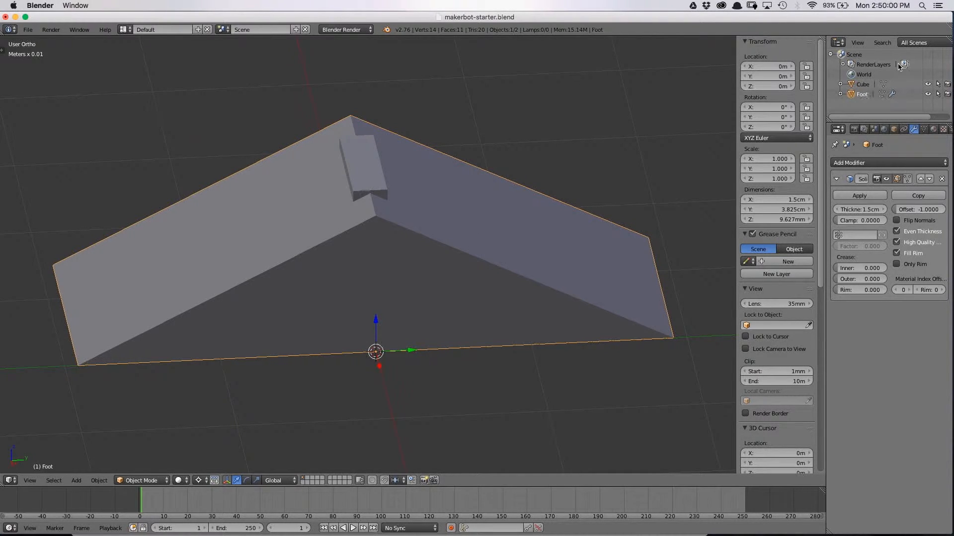
- Rename the block object as TabCutout
{"action": "double_click", "coordinate": [857, 84]}
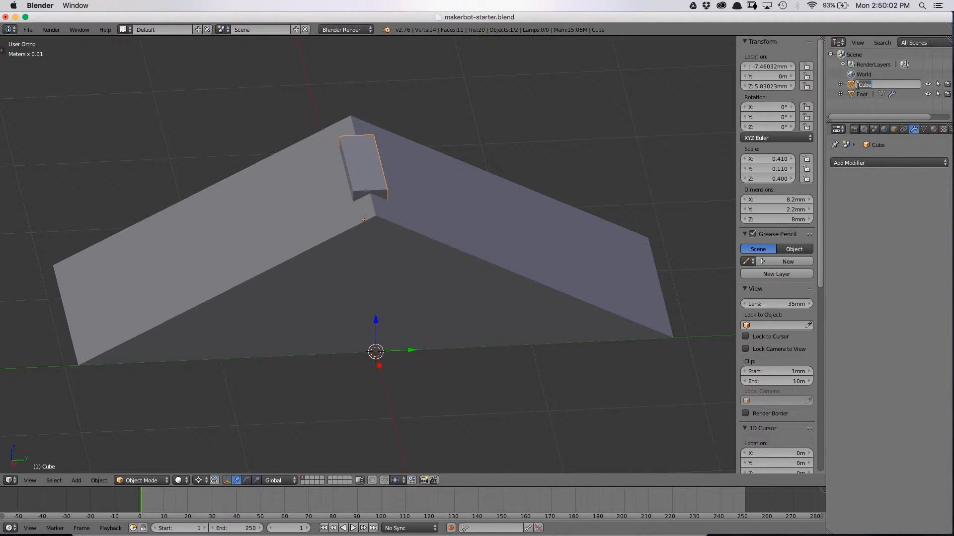
{"action": "type", "text": "TabCutout"}
{"action": "key", "text": "Return"}
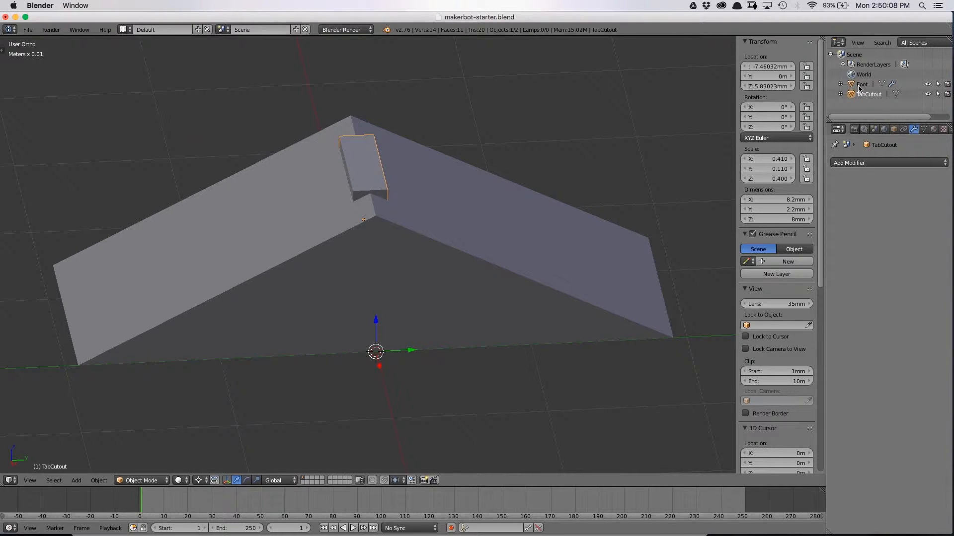
- Add a Boolean modifier to the Foot with TabCutout as its object and Difference as the operation
{"action": "right_click", "coordinate": [301, 227]}
{"action": "middle_click_drag", "start_coordinate": [302, 227], "coordinate": [373, 226]}
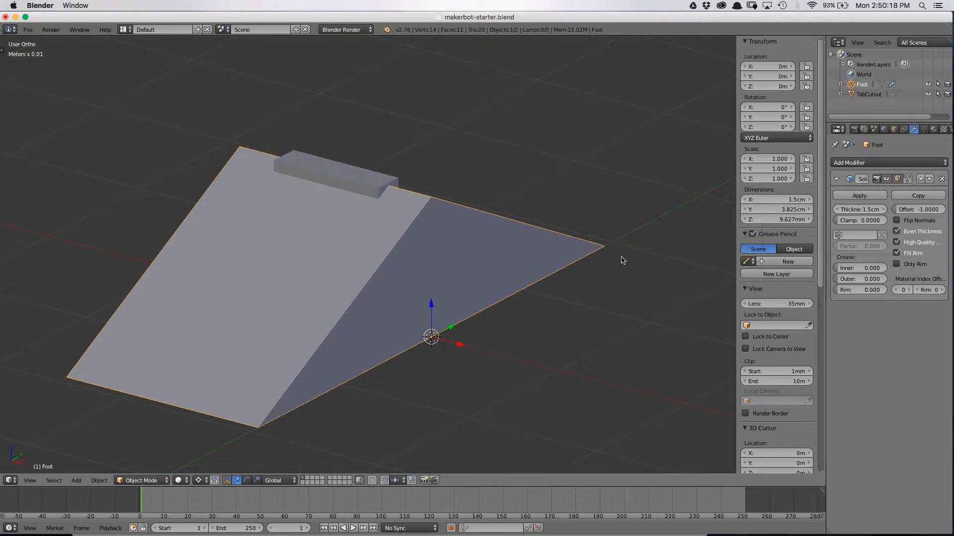
{"action": "left_click", "coordinate": [889, 162]}
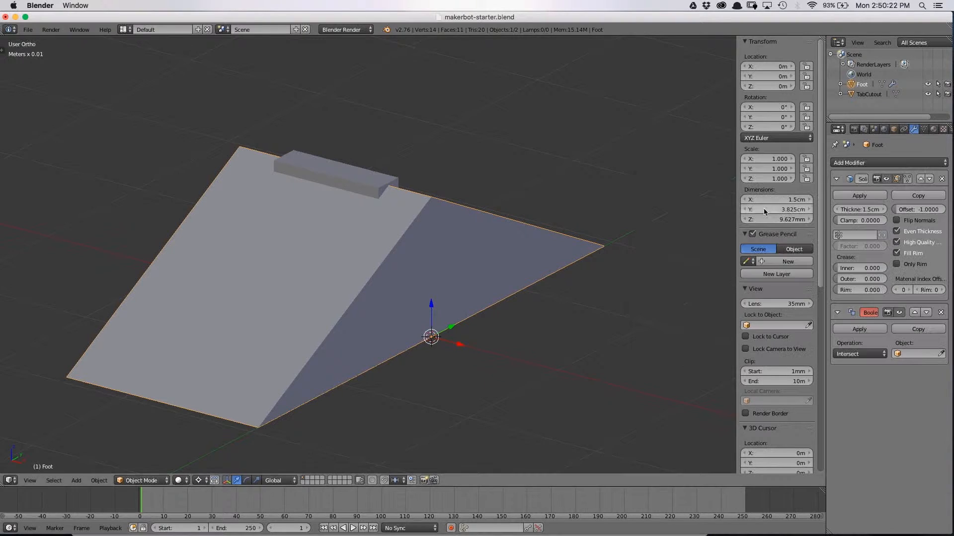
{"action": "middle_click_drag", "start_coordinate": [526, 249], "coordinate": [489, 240]}
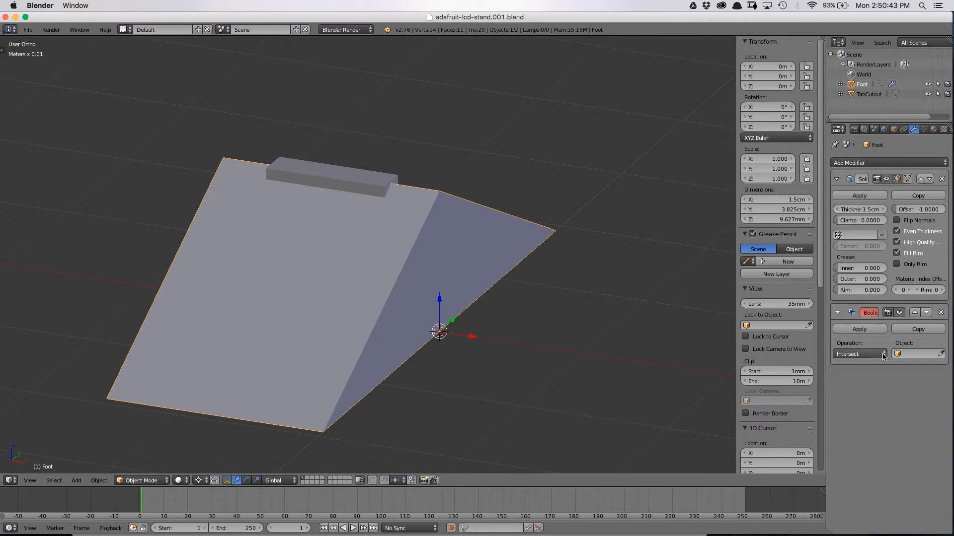
{"action": "left_click", "coordinate": [942, 352]}
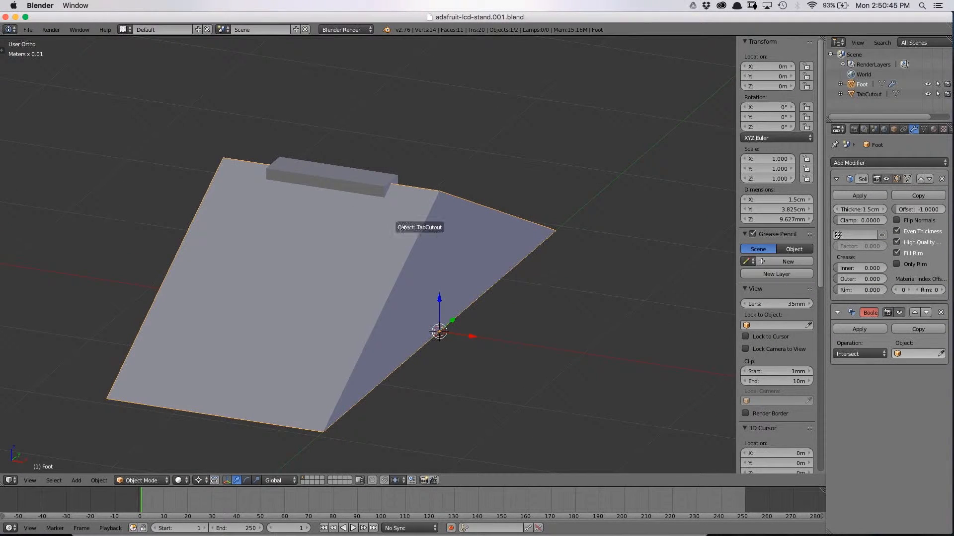
{"action": "left_click", "coordinate": [351, 175]}
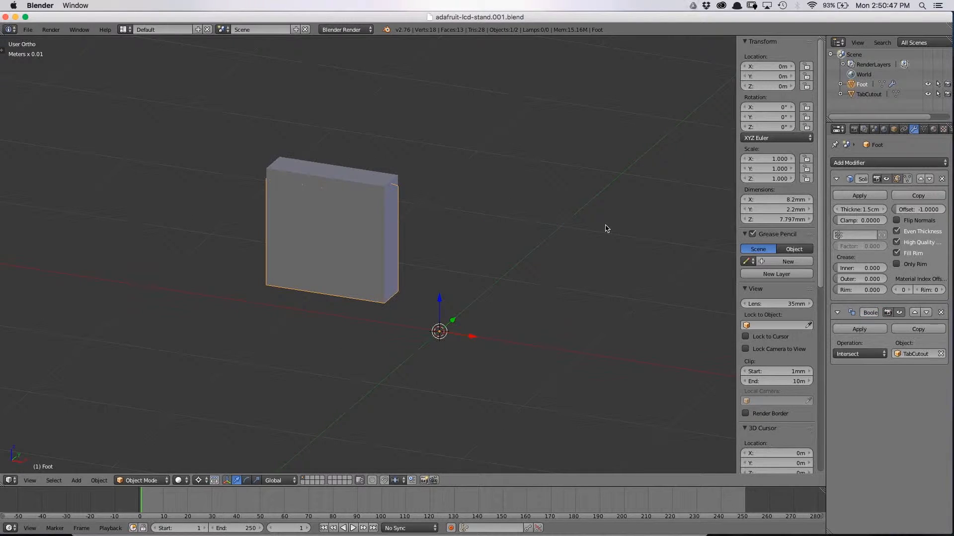
{"action": "left_click", "coordinate": [852, 354]}
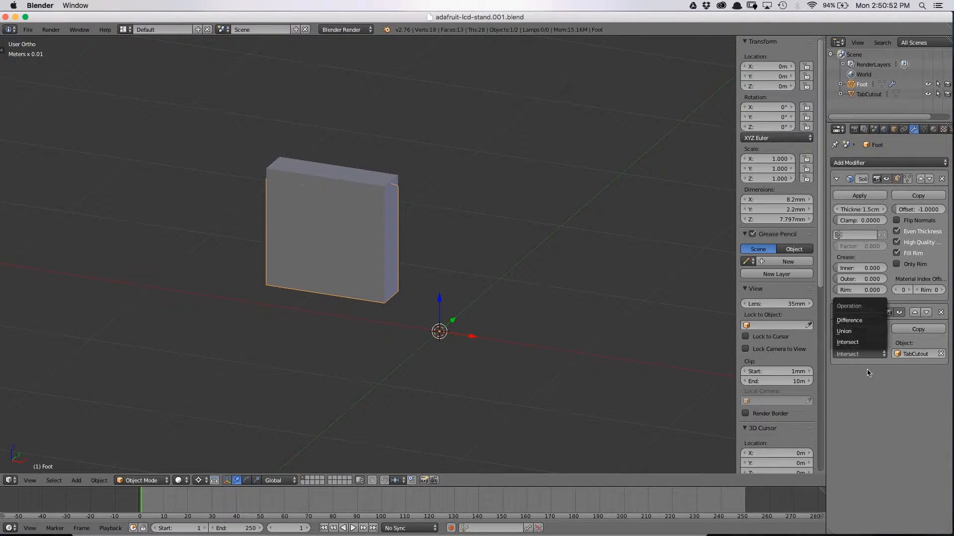
{"action": "left_click", "coordinate": [863, 323]}
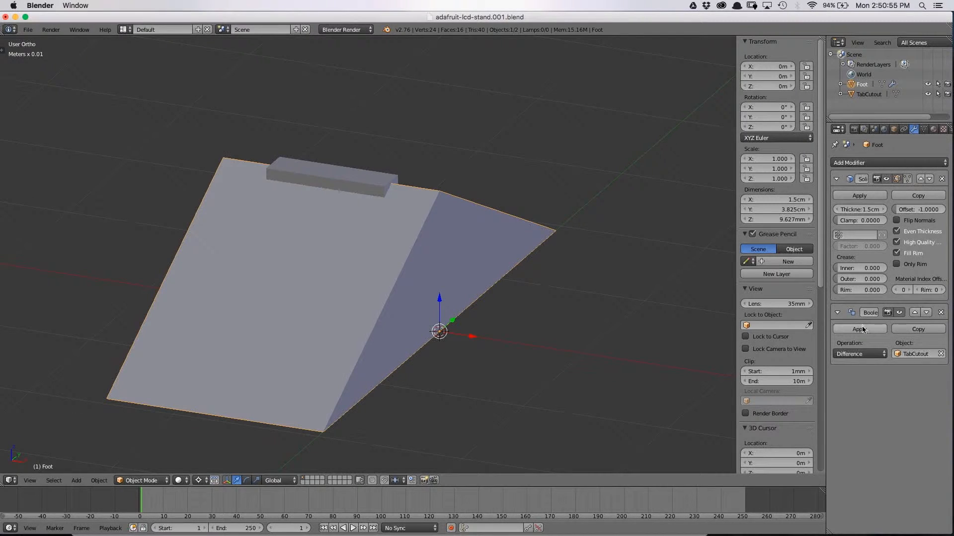
- Hide the TabCutout block and examine the notch in the Foot and its base mesh in Edit Mode
{"action": "right_click", "coordinate": [339, 188]}
{"action": "key", "text": "h"}
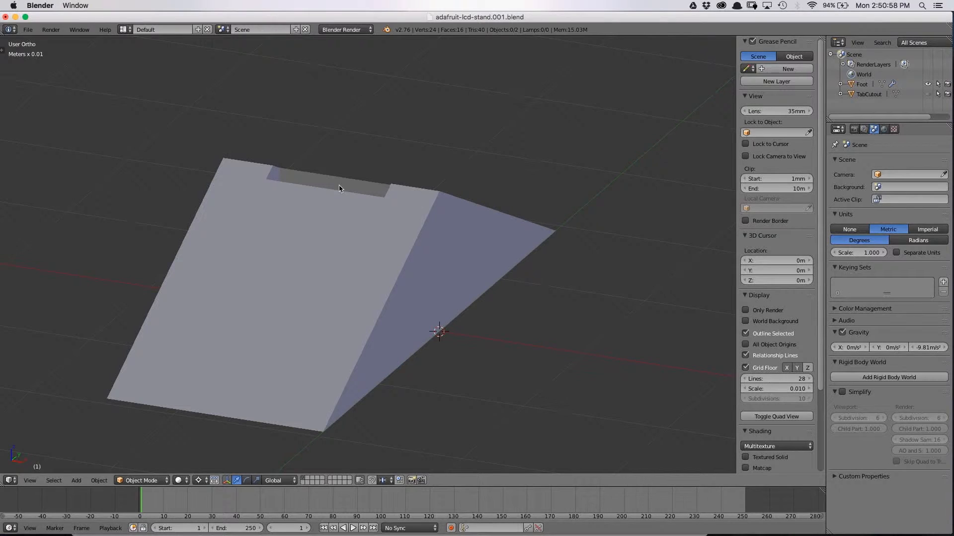
{"action": "middle_click_drag", "start_coordinate": [465, 187], "coordinate": [353, 222]}
{"action": "right_click", "coordinate": [425, 227]}
{"action": "key", "text": "Tab"}
{"action": "key", "text": "a"}
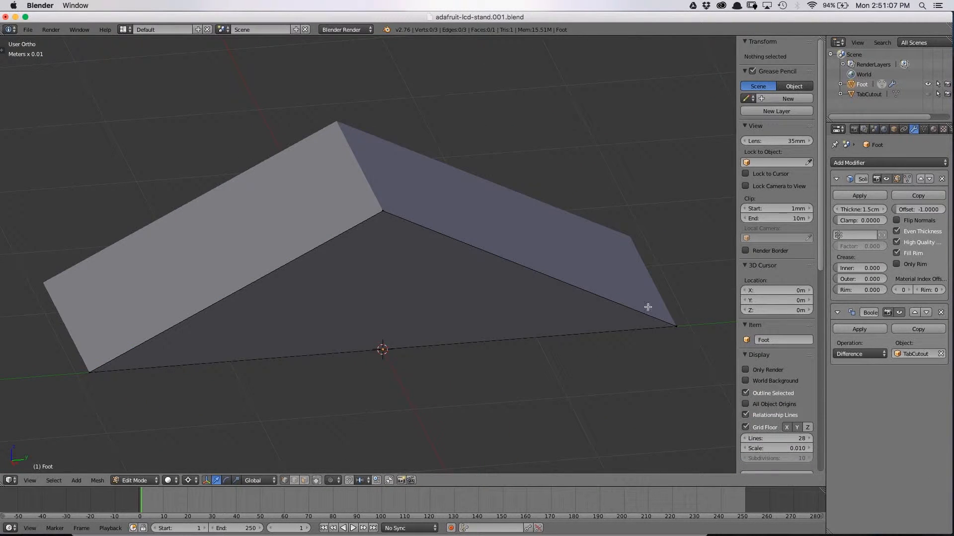
{"action": "key", "text": "Tab"}
{"action": "middle_click_drag", "start_coordinate": [319, 181], "coordinate": [585, 174]}
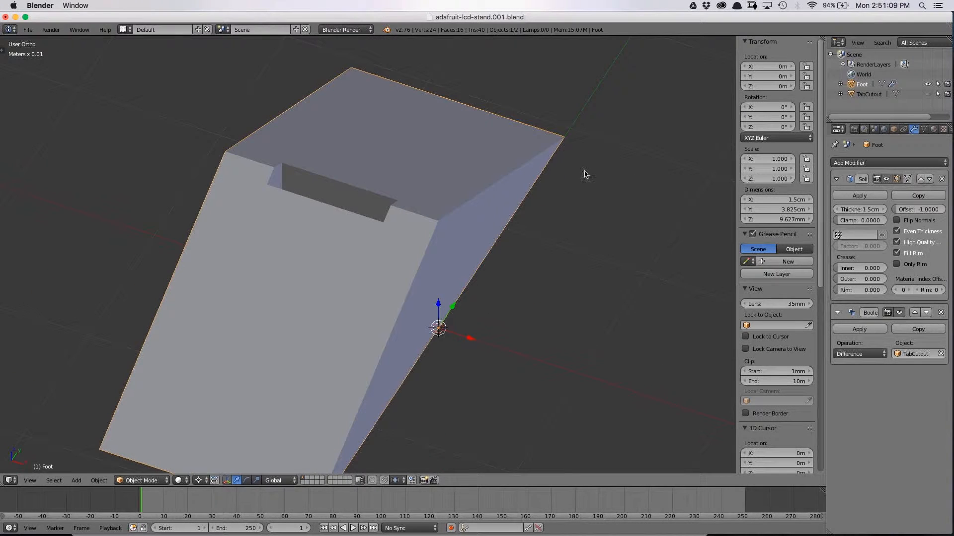
{"action": "mouse_move", "coordinate": [268, 209]}
{"action": "middle_mouse_down"}
{"action": "mouse_move", "coordinate": [346, 235]}
{"action": "mouse_move", "coordinate": [307, 283]}
{"action": "mouse_move", "coordinate": [268, 218]}
{"action": "middle_mouse_up"}
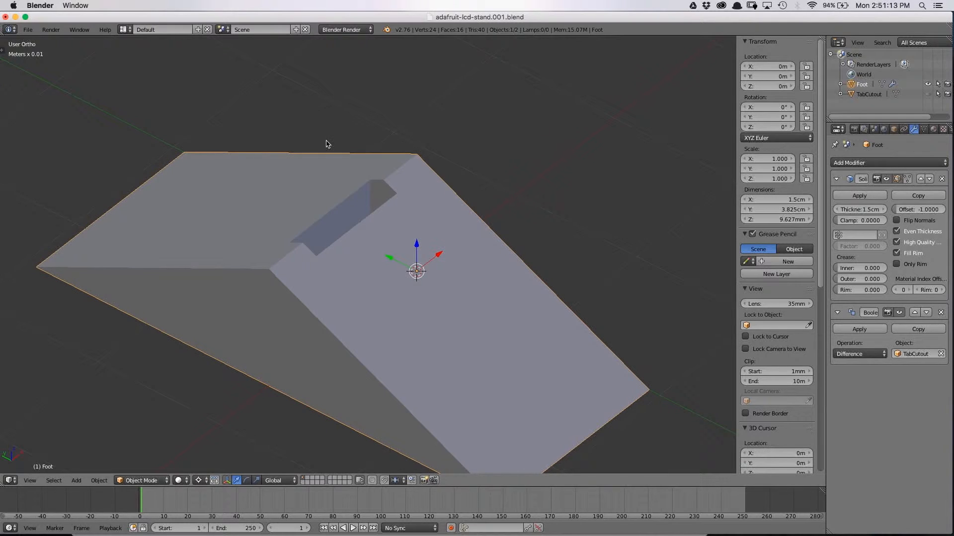
- Unhide the TabCutout block and select only it
{"action": "key", "text": "alt+h"}
{"action": "right_click", "coordinate": [349, 216]}
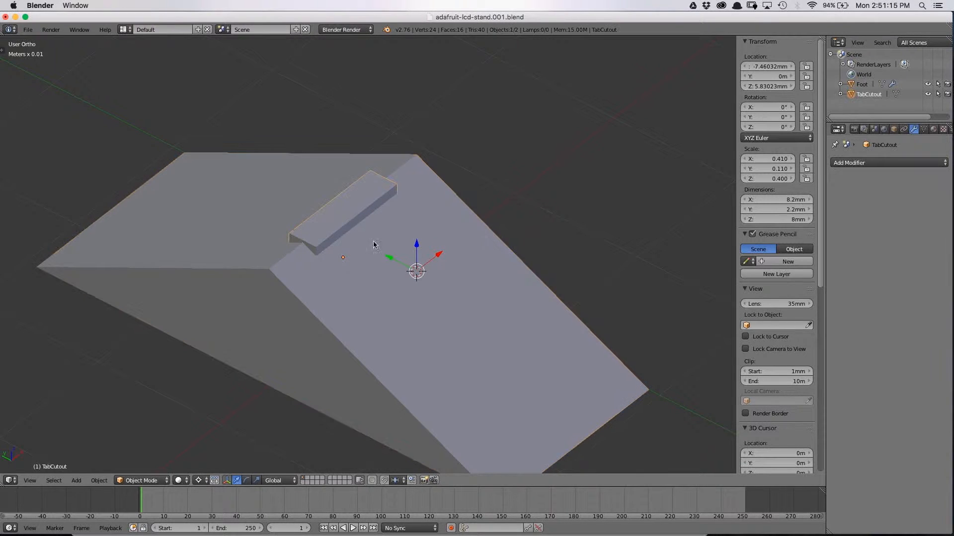
- Raise the TabCutout block along Z to about 6.08 mm in the front wireframe view
{"action": "key", "text": "KP_1"}
{"action": "key", "text": "z"}
{"action": "key", "text": "g"}
{"action": "key", "text": "z"}
{"action": "left_click", "coordinate": [388, 224]}
{"action": "key", "text": "Tab"}
{"action": "key", "text": "Tab"}
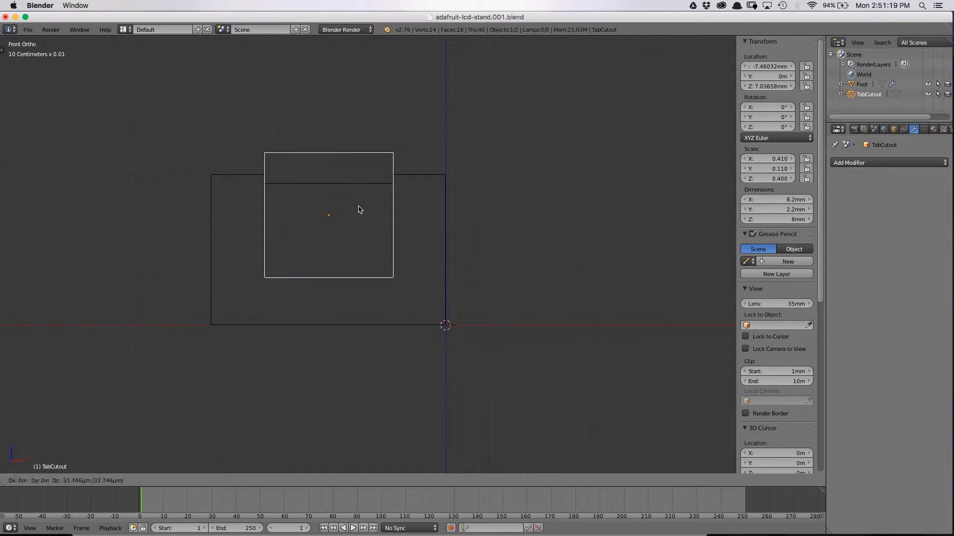
- Try moving TabCutout along Y to about -6.19 mm, inspect the shifted slot with the block hidden, and undo the move
{"action": "middle_click_drag", "start_coordinate": [357, 219], "coordinate": [386, 238]}
{"action": "key", "text": "g"}
{"action": "key", "text": "x"}
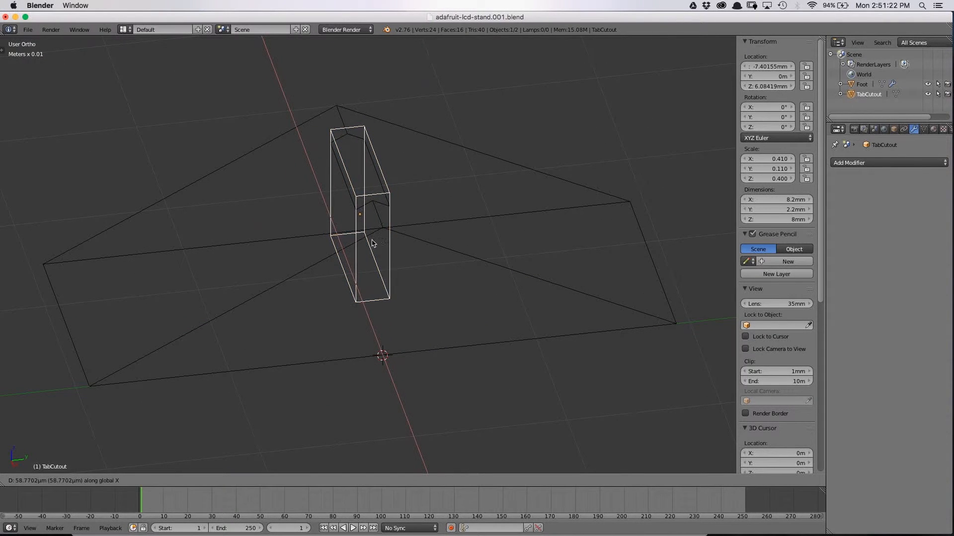
{"action": "key", "text": "y"}
{"action": "left_click", "coordinate": [312, 274]}
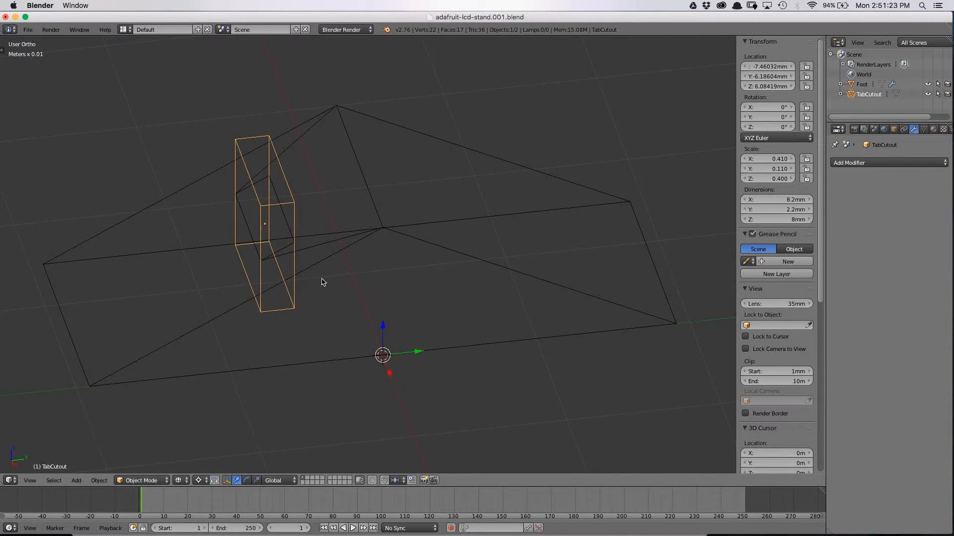
{"action": "key", "text": "z"}
{"action": "key", "text": "h"}
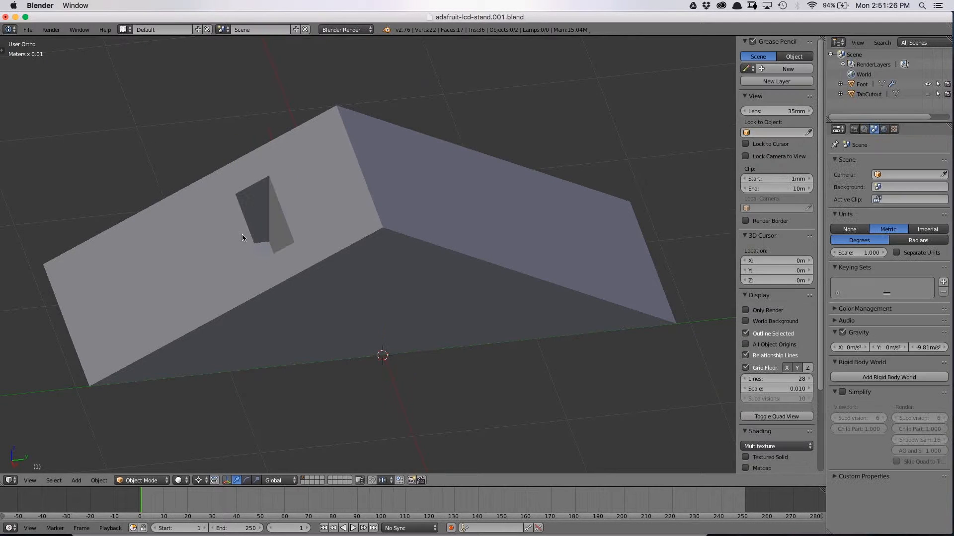
{"action": "middle_click_drag", "start_coordinate": [135, 271], "coordinate": [322, 266]}
{"action": "key", "text": "super+z"}
{"action": "key", "text": "super+z"}
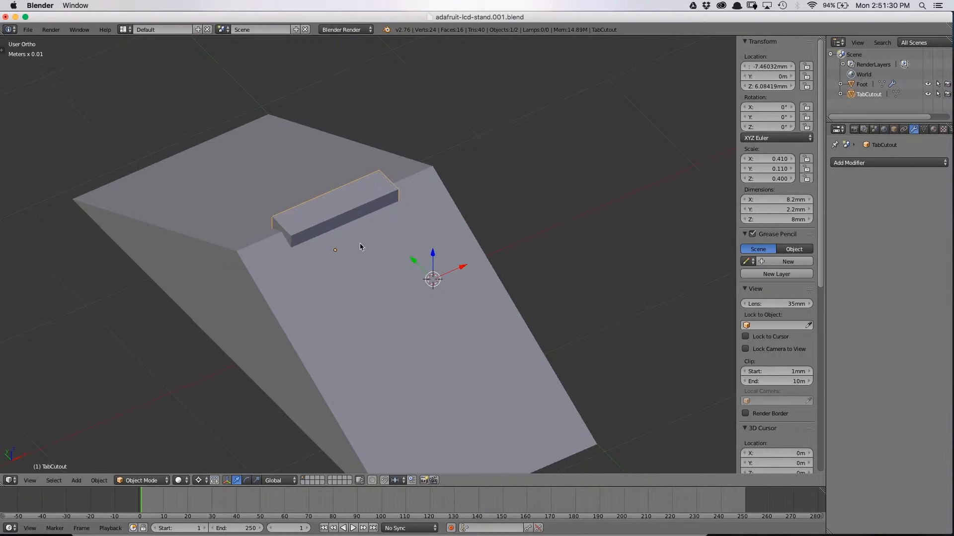
- Examine how the TabCutout block sits across the Foot's ridge from several angles
{"action": "key", "text": "a"}
{"action": "middle_click_drag", "start_coordinate": [389, 240], "coordinate": [259, 243]}
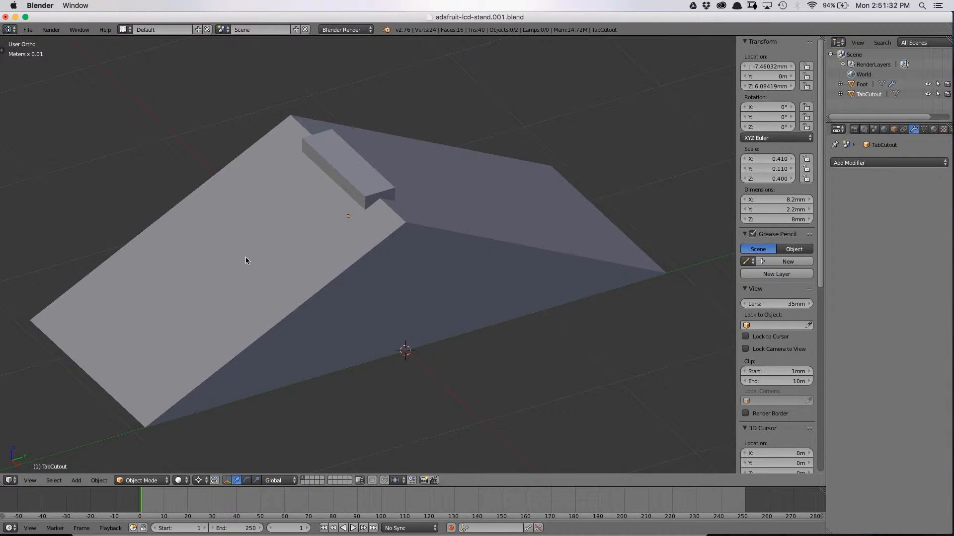
{"action": "key", "text": "a"}
{"action": "key", "text": "a"}
{"action": "middle_click_drag", "start_coordinate": [241, 263], "coordinate": [251, 178]}
{"action": "right_click", "coordinate": [357, 185]}
{"action": "mouse_move", "coordinate": [357, 185]}
{"action": "middle_mouse_down"}
{"action": "mouse_move", "coordinate": [411, 236]}
{"action": "mouse_move", "coordinate": [334, 221]}
{"action": "mouse_move", "coordinate": [335, 251]}
{"action": "mouse_move", "coordinate": [305, 259]}
{"action": "mouse_move", "coordinate": [345, 260]}
{"action": "mouse_move", "coordinate": [370, 299]}
{"action": "middle_mouse_up"}
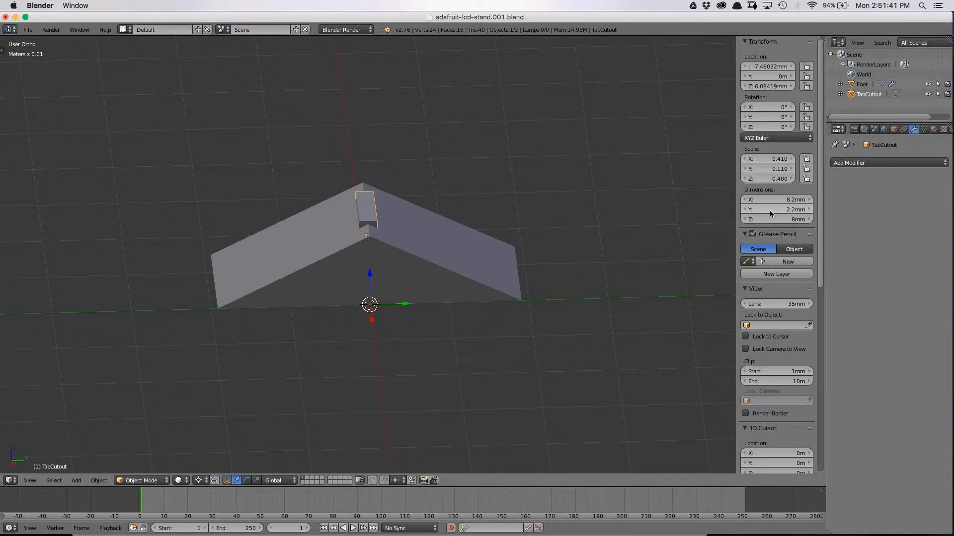
- Try scaling the two outer base vertices of the Foot in Edit Mode
{"action": "right_click", "coordinate": [439, 242]}
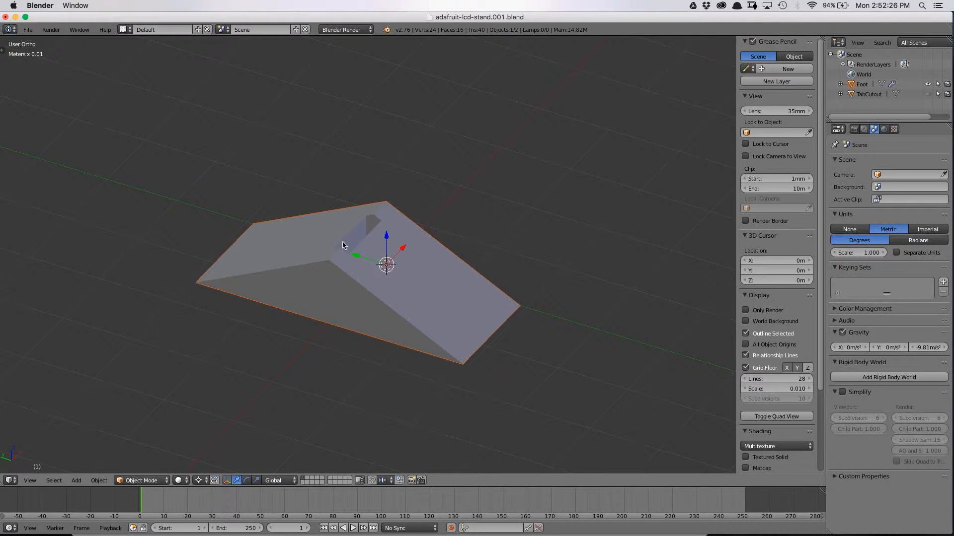
{"action": "middle_click_drag", "start_coordinate": [461, 262], "coordinate": [271, 276]}
{"action": "left_click", "coordinate": [523, 308]}
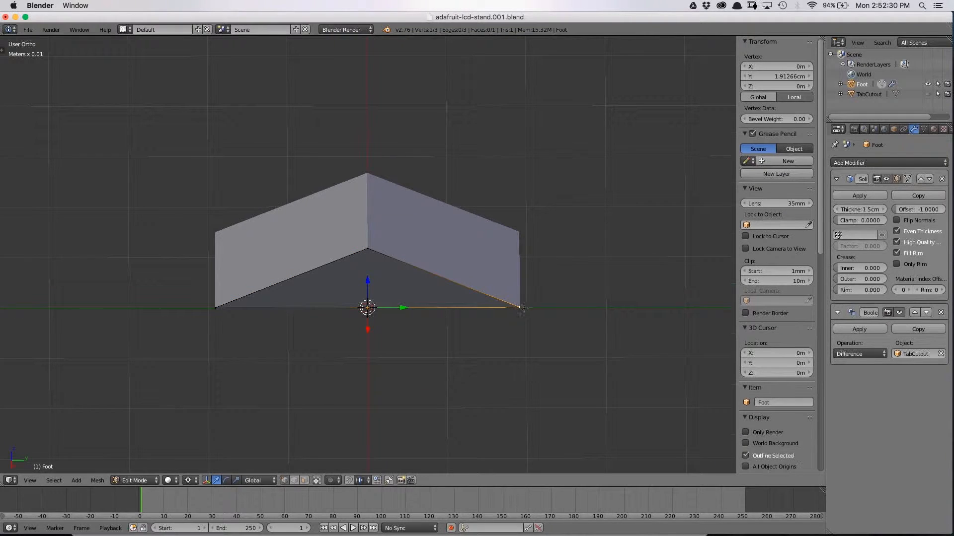
{"action": "left_click", "coordinate": [214, 310], "text": "shift"}
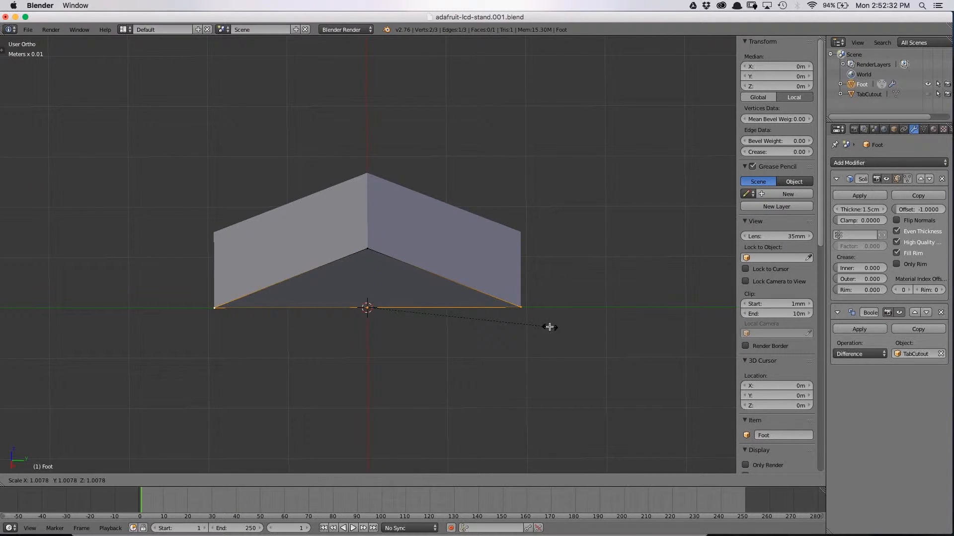
{"action": "key", "text": "Tab"}
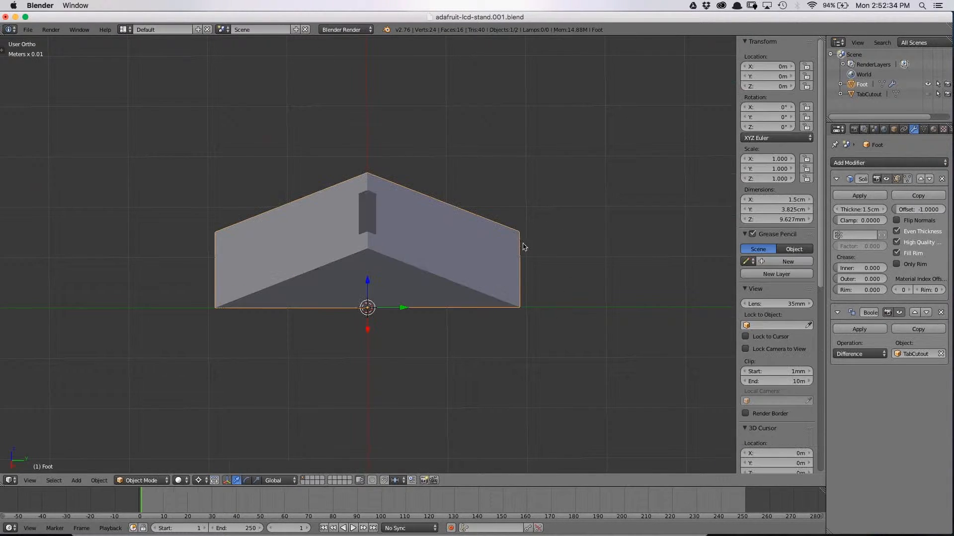
- Set the Foot's dimensions to 4 cm in Y and 1 cm in Z
{"action": "left_click", "coordinate": [780, 211]}
{"action": "type", "text": "4"}
{"action": "key", "text": "Tab"}
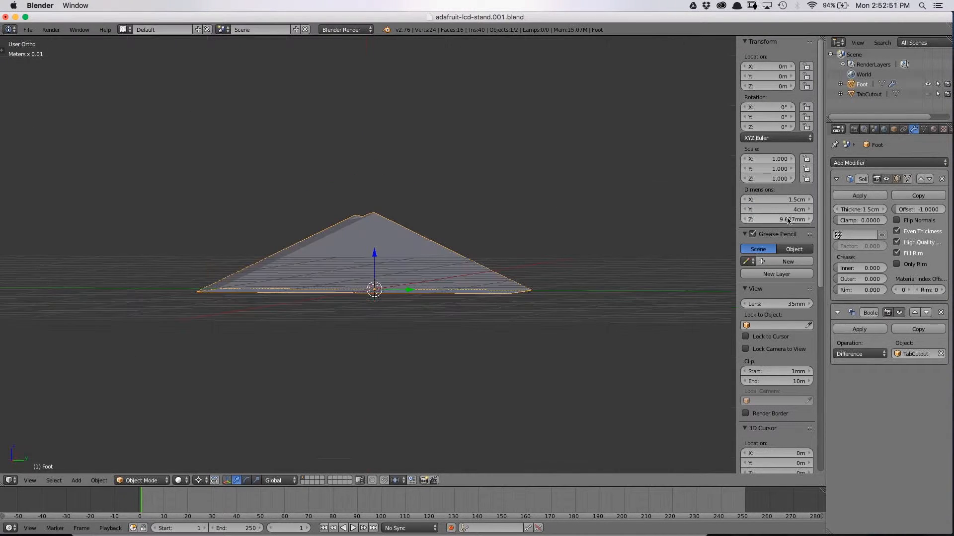
{"action": "type", "text": "1cm"}
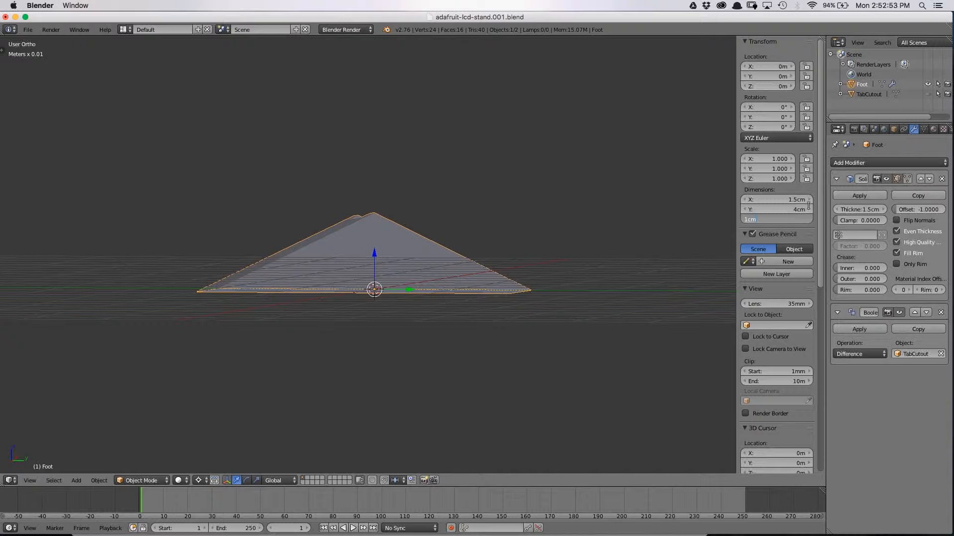
{"action": "key", "text": "Return"}
- Apply the Foot's scale in Object Mode
{"action": "key", "text": "Tab"}
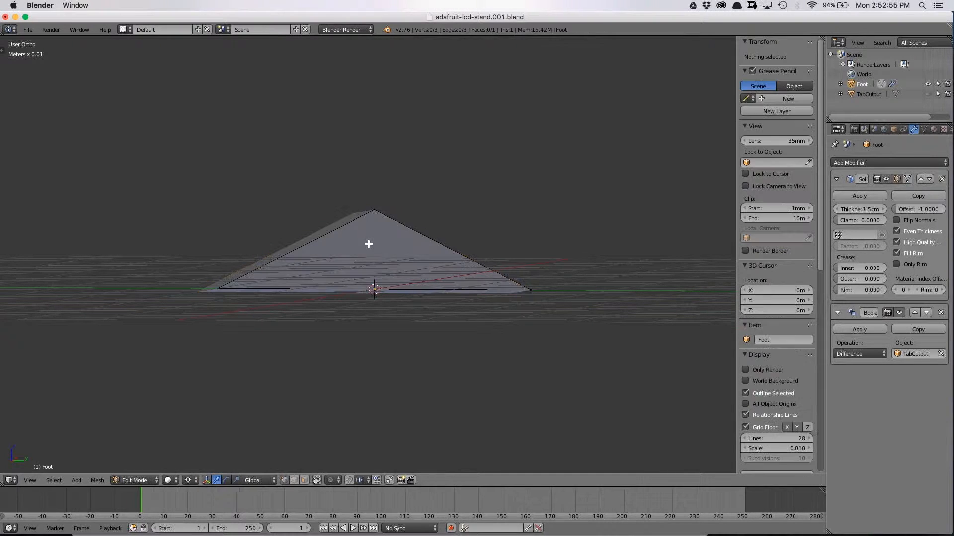
{"action": "key", "text": "Tab"}
{"action": "key", "text": "ctrl+a"}
{"action": "left_click", "coordinate": [404, 229]}
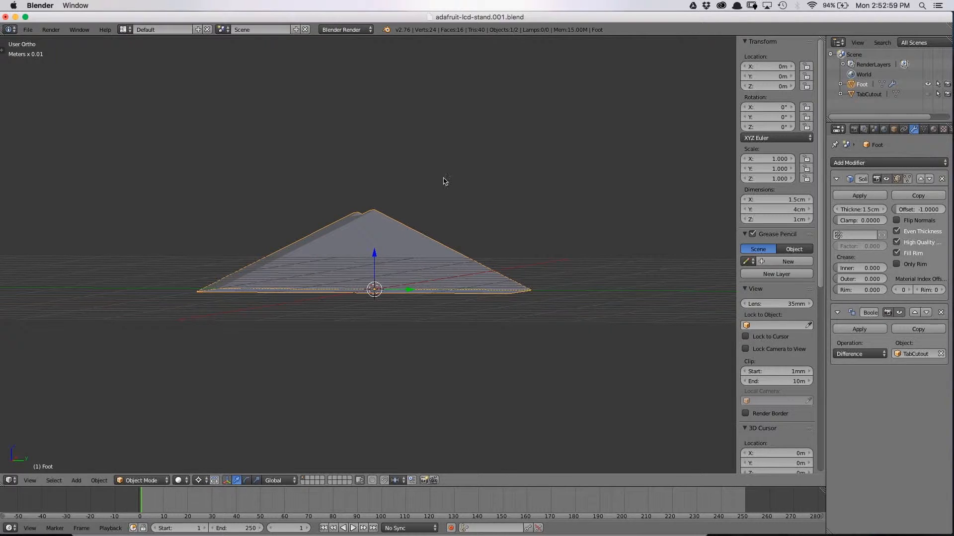
- Check the slot in the Foot from above and in wireframe, and save the Blender file
{"action": "middle_click_drag", "start_coordinate": [325, 170], "coordinate": [363, 249]}
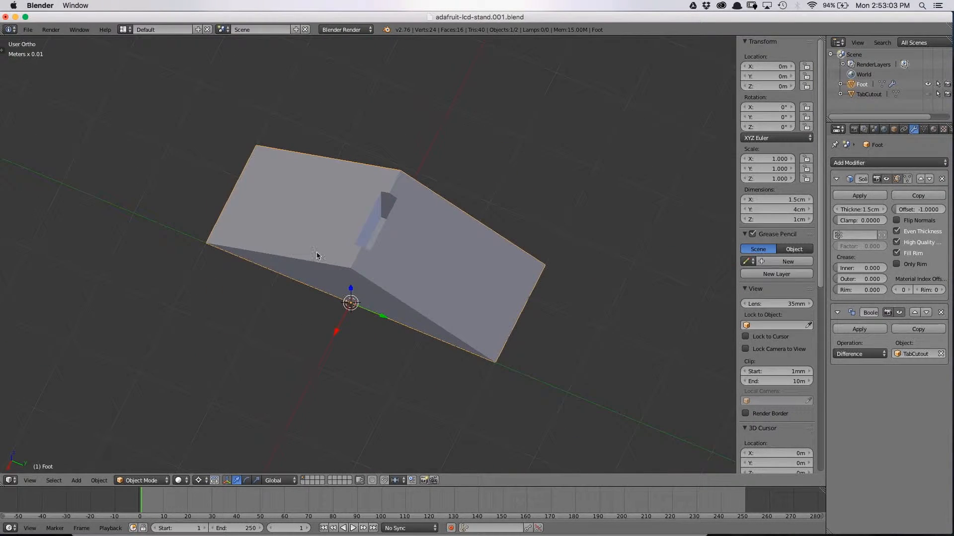
{"action": "key", "text": "KP_7"}
{"action": "scroll", "coordinate": [258, 263], "scroll_direction": "up", "scroll_amount": 2}
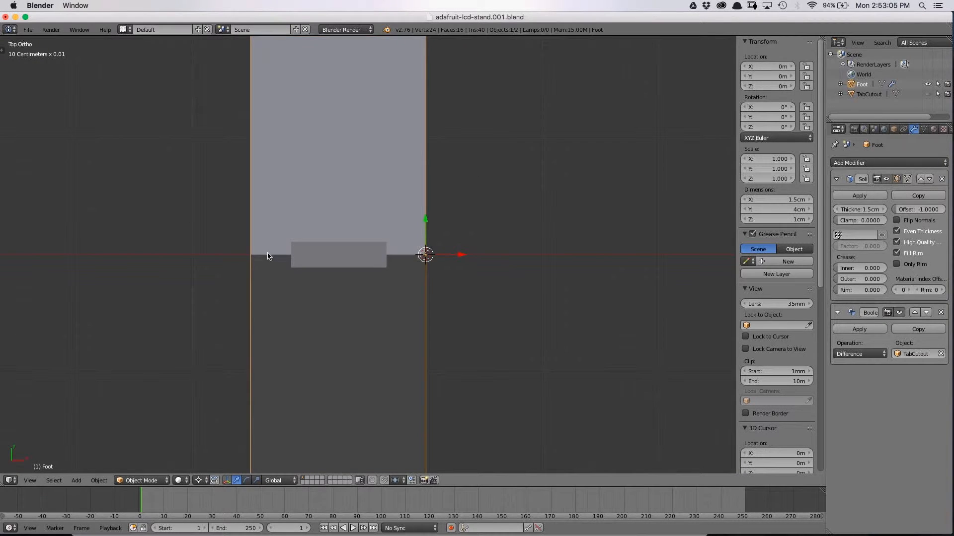
{"action": "key", "text": "z"}
{"action": "scroll", "coordinate": [283, 259], "scroll_direction": "down", "scroll_amount": 3}
{"action": "mouse_move", "coordinate": [293, 260]}
{"action": "middle_mouse_down"}
{"action": "mouse_move", "coordinate": [266, 249]}
{"action": "mouse_move", "coordinate": [319, 228]}
{"action": "middle_mouse_up"}
{"action": "key", "text": "z"}
{"action": "key", "text": "ctrl+s"}
{"action": "left_click", "coordinate": [319, 225]}
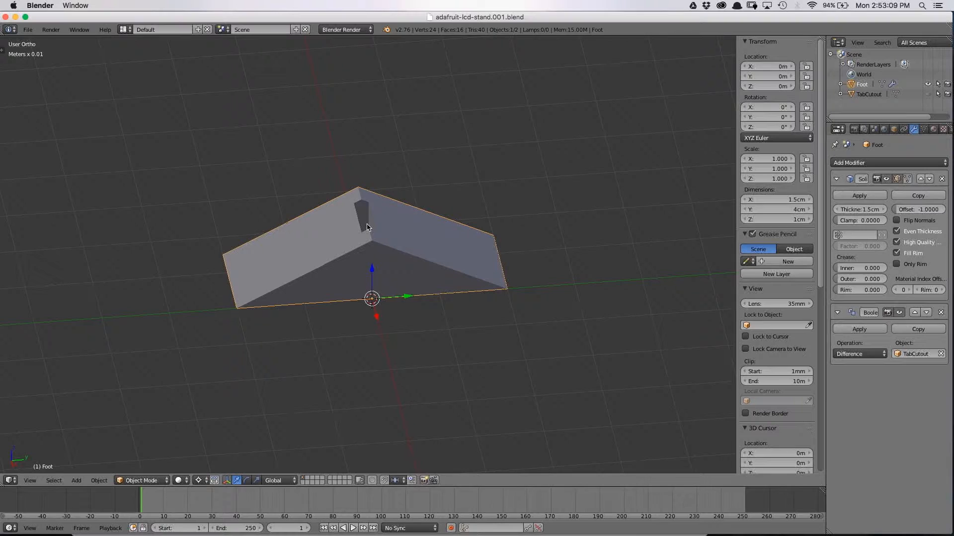
- Start a Wavefront (.obj) export of the Foot
{"action": "middle_click_drag", "start_coordinate": [359, 180], "coordinate": [467, 233]}
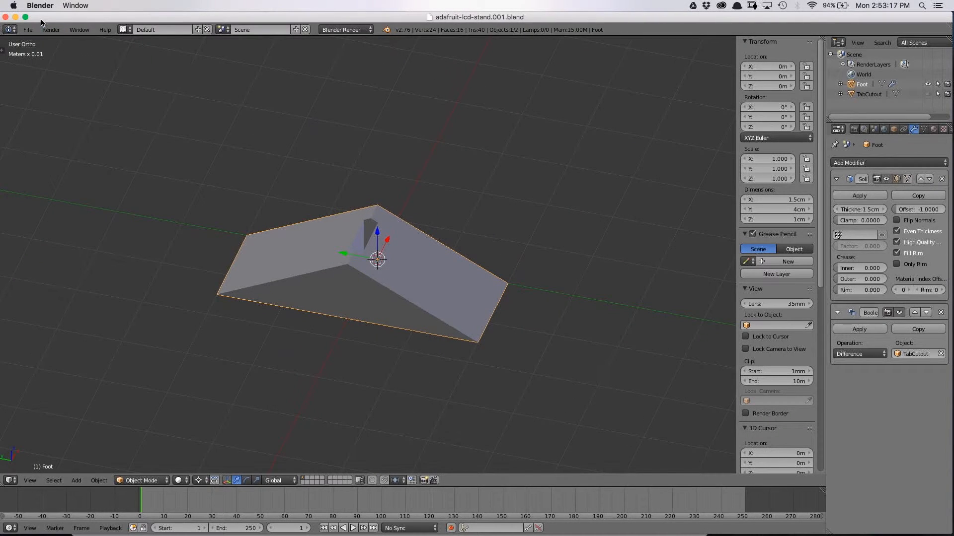
{"action": "left_click", "coordinate": [28, 30]}
{"action": "mouse_move", "coordinate": [95, 218]}
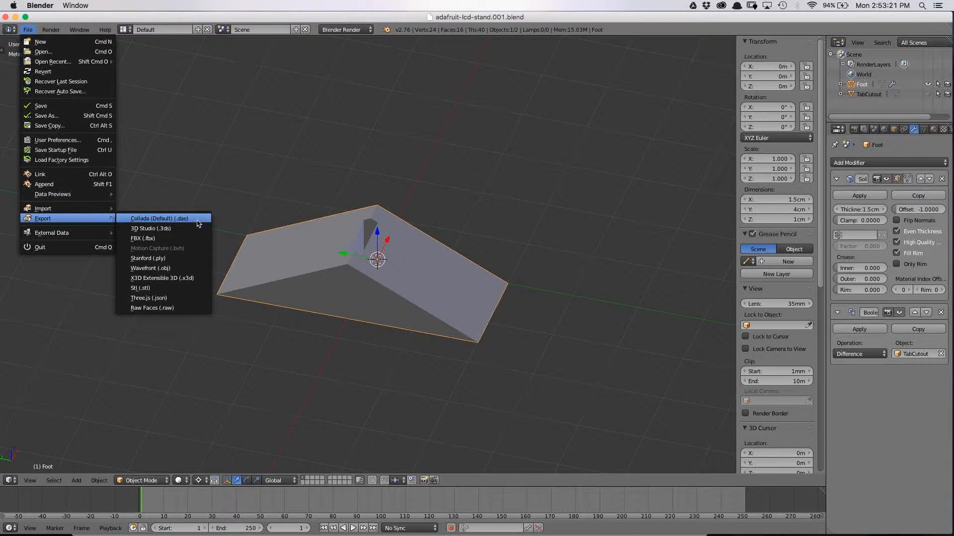
{"action": "left_click", "coordinate": [174, 269]}
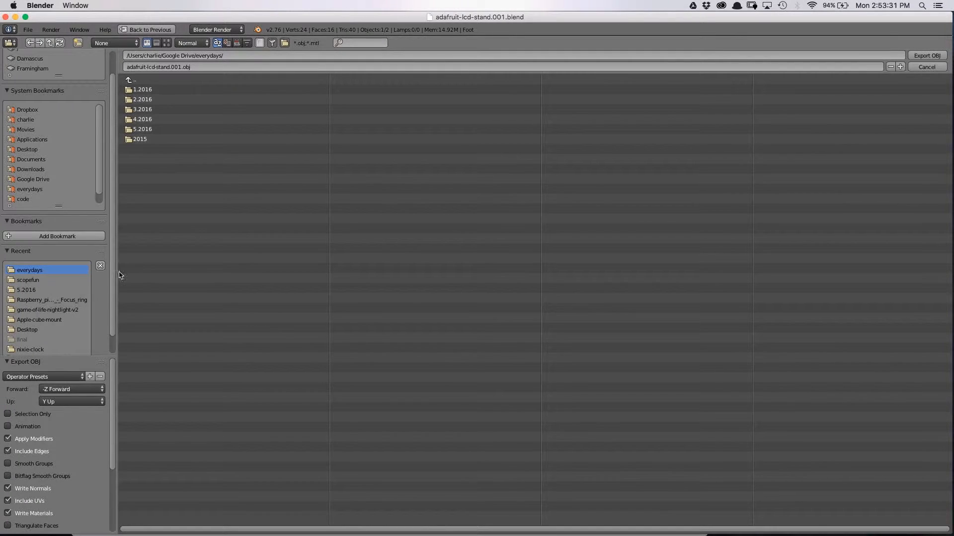
- Load the Makerbot operator preset for the OBJ export and review its axis, selection and scale options
{"action": "left_click", "coordinate": [40, 378]}
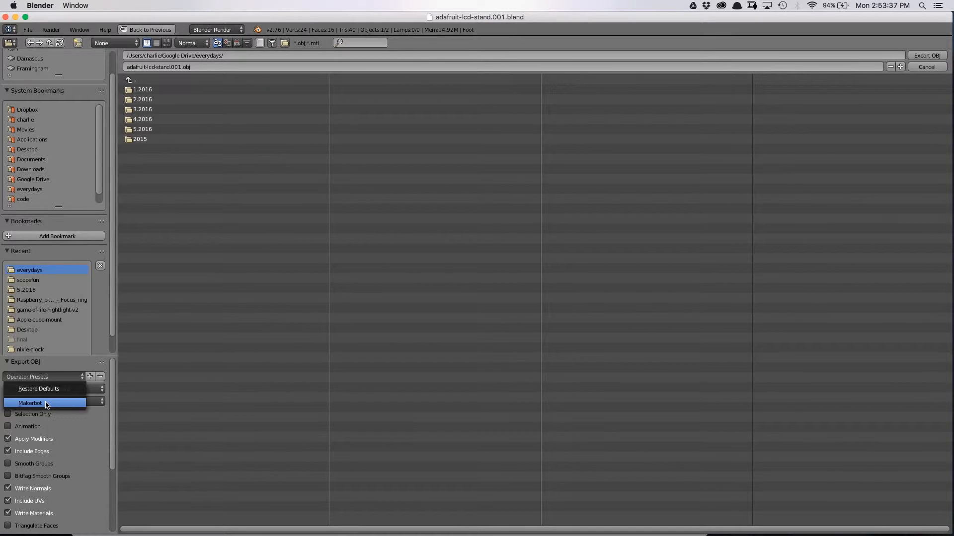
{"action": "left_click", "coordinate": [46, 404]}
{"action": "scroll", "coordinate": [75, 377], "scroll_direction": "down", "scroll_amount": 1}
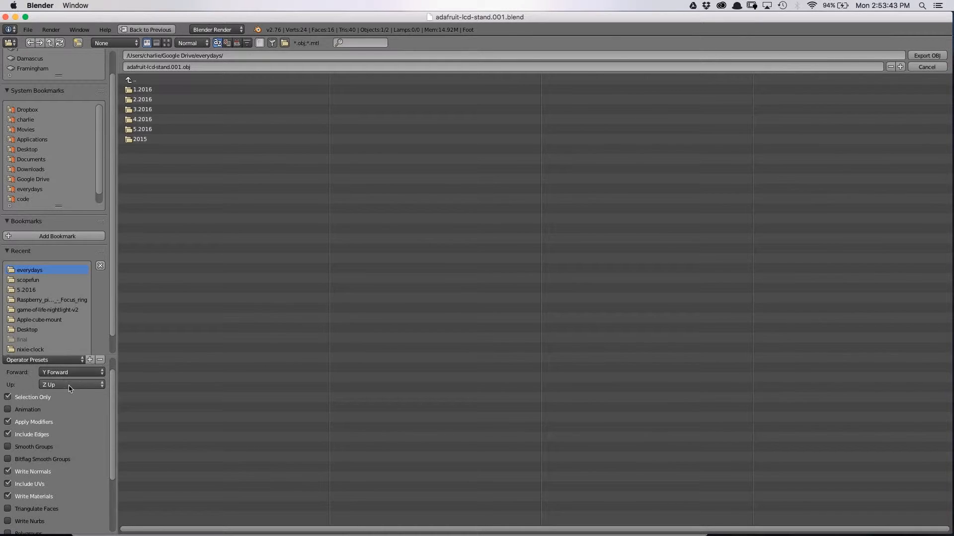
{"action": "scroll", "coordinate": [113, 385], "scroll_direction": "up", "scroll_amount": 1}
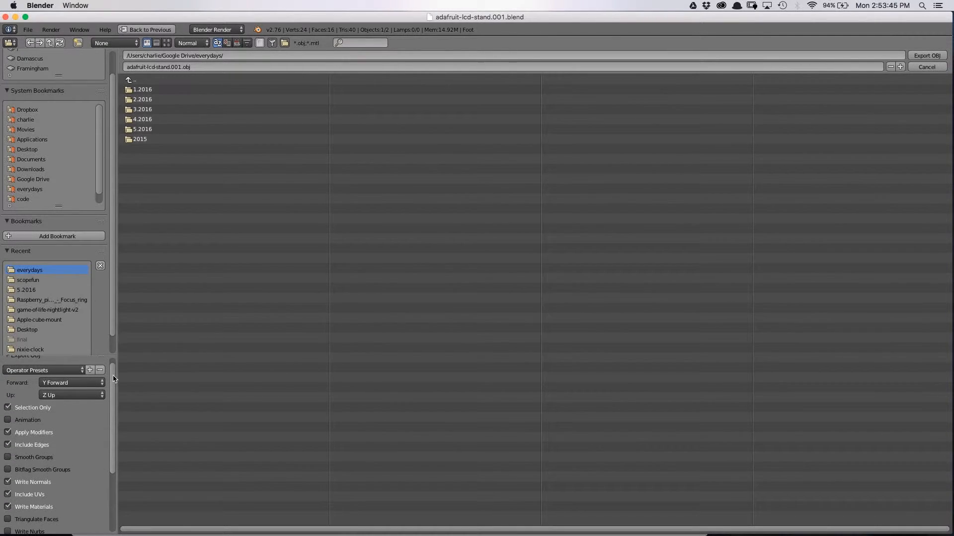
{"action": "scroll", "coordinate": [113, 384], "scroll_direction": "down", "scroll_amount": 1}
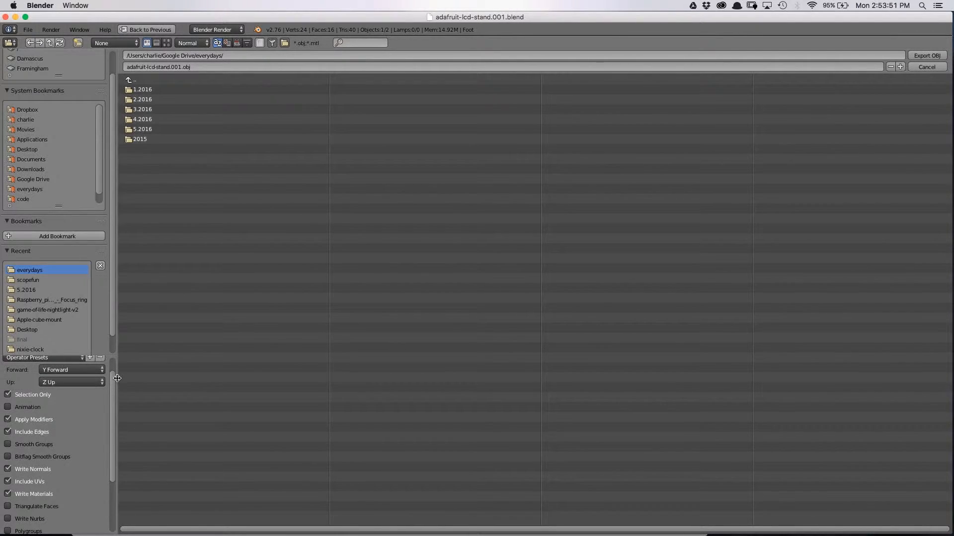
{"action": "left_click_drag", "start_coordinate": [113, 382], "coordinate": [105, 450]}
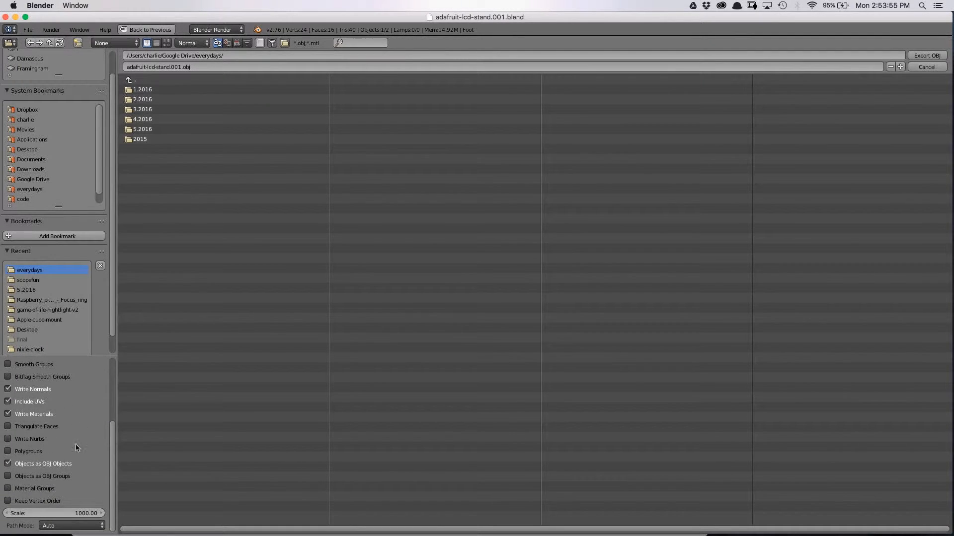
{"action": "mouse_move", "coordinate": [112, 447]}
{"action": "left_mouse_down"}
{"action": "mouse_move", "coordinate": [115, 439]}
{"action": "mouse_move", "coordinate": [116, 455]}
{"action": "mouse_move", "coordinate": [110, 436]}
{"action": "left_mouse_up"}
{"action": "left_click_drag", "start_coordinate": [117, 432], "coordinate": [115, 416]}
- Create a folder named adafruit-lcd-stand inside 5.2016 and export adafruit-lcd-stand.001.obj into it
{"action": "left_click", "coordinate": [142, 129]}
{"action": "left_click", "coordinate": [78, 43]}
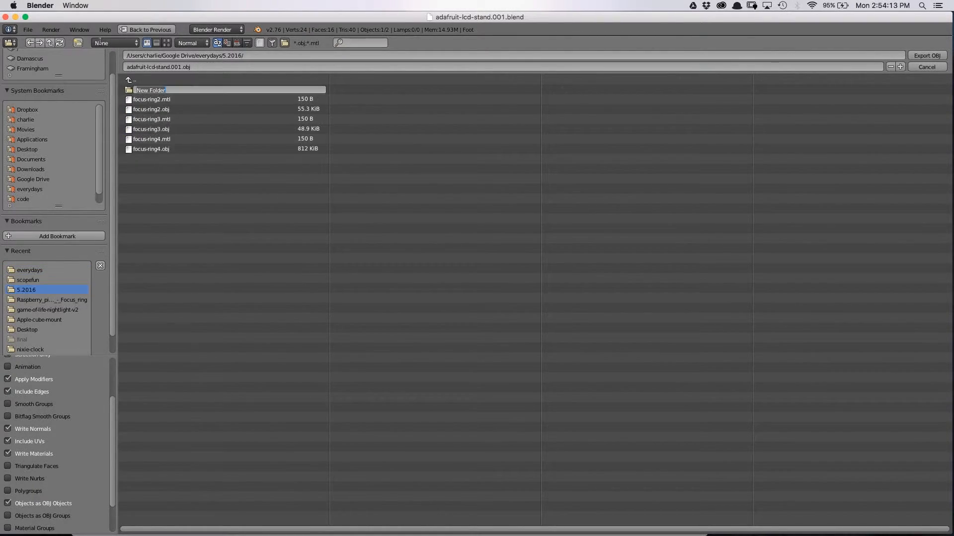
{"action": "type", "text": "adafruit-lcd-stand"}
{"action": "key", "text": "Return"}
{"action": "left_click", "coordinate": [166, 90]}
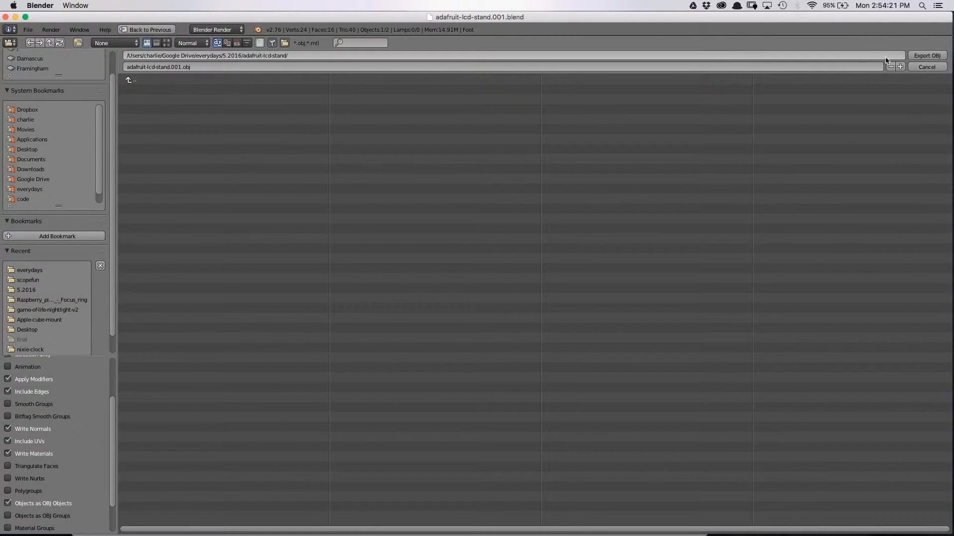
{"action": "left_click", "coordinate": [914, 56]}
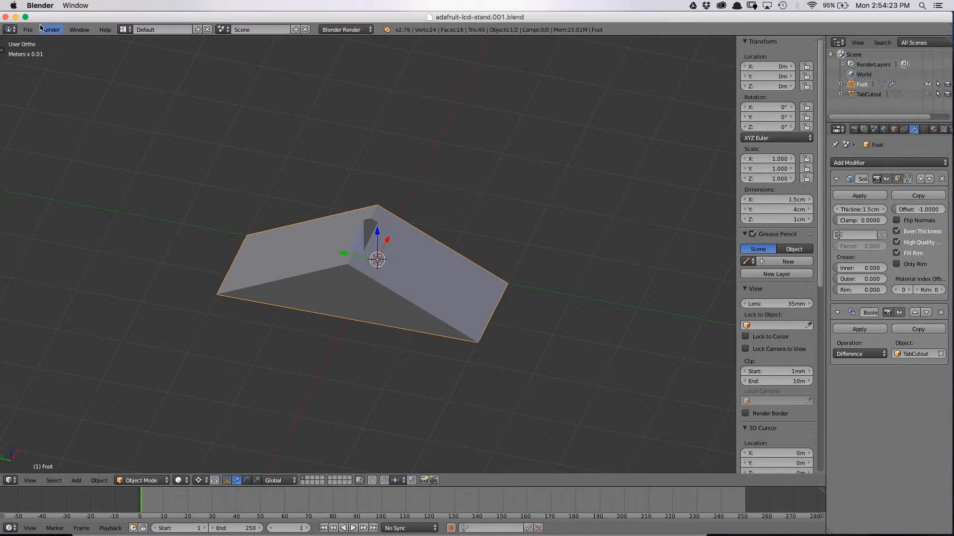
- Save the Blender file as adafruit-lcd-stand.001.blend in the adafruit-lcd-stand folder inside 5.2016
{"action": "left_click", "coordinate": [28, 29]}
{"action": "left_click", "coordinate": [46, 115]}
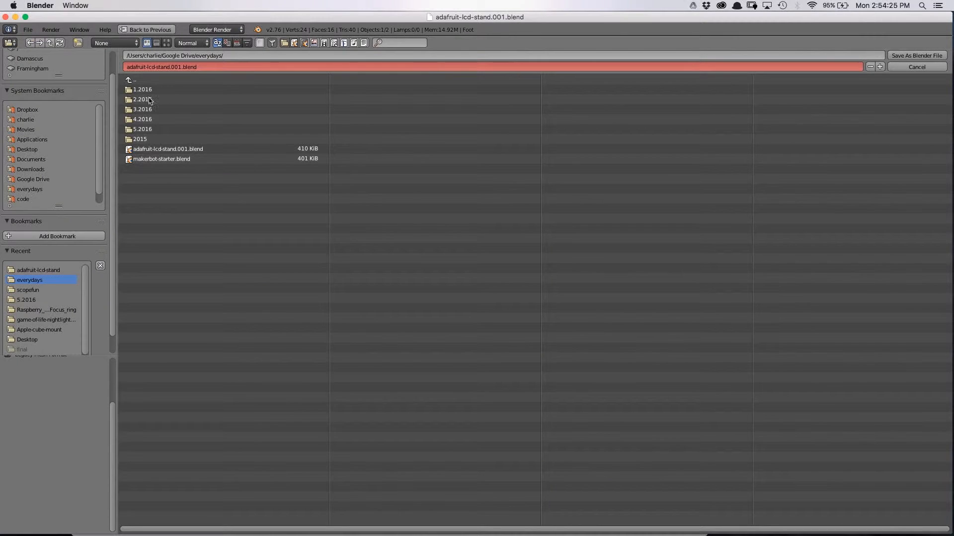
{"action": "left_click", "coordinate": [156, 131]}
{"action": "left_click", "coordinate": [143, 90]}
{"action": "left_click", "coordinate": [910, 67]}
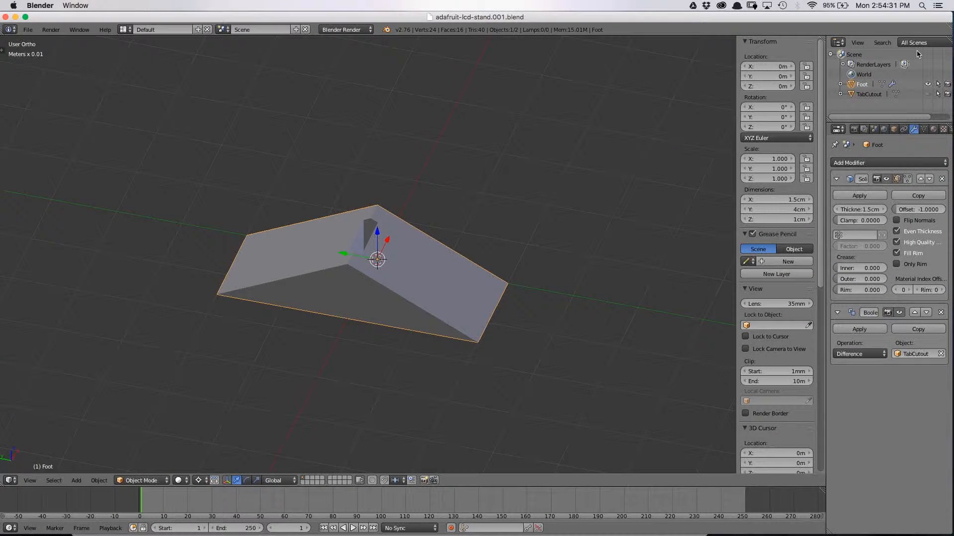
- Launch the MakerBot application and move its window toward the middle of the screen
{"action": "mouse_move", "coordinate": [537, 215]}
{"action": "middle_mouse_down"}
{"action": "mouse_move", "coordinate": [468, 261]}
{"action": "mouse_move", "coordinate": [482, 268]}
{"action": "mouse_move", "coordinate": [492, 301]}
{"action": "mouse_move", "coordinate": [537, 231]}
{"action": "middle_mouse_up"}
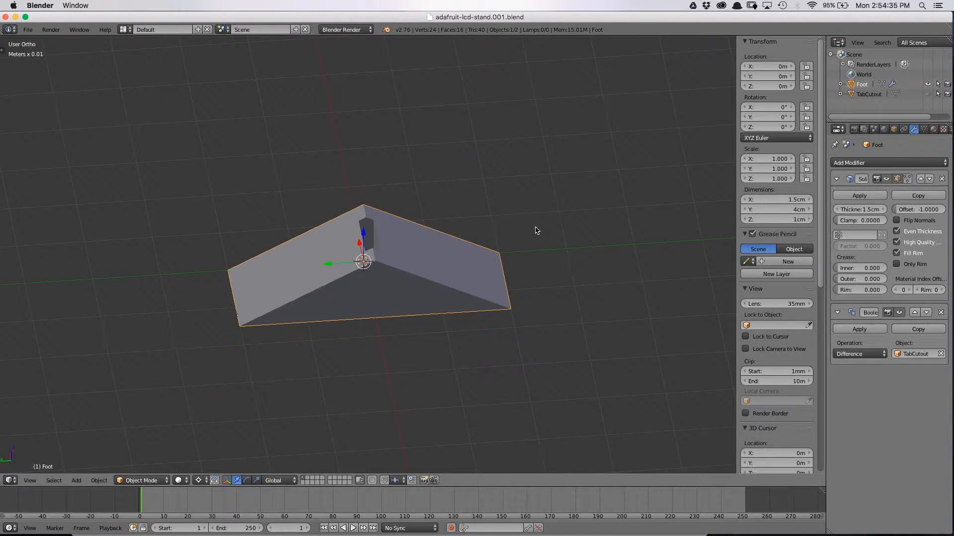
{"action": "key", "text": "super+space"}
{"action": "type", "text": "make"}
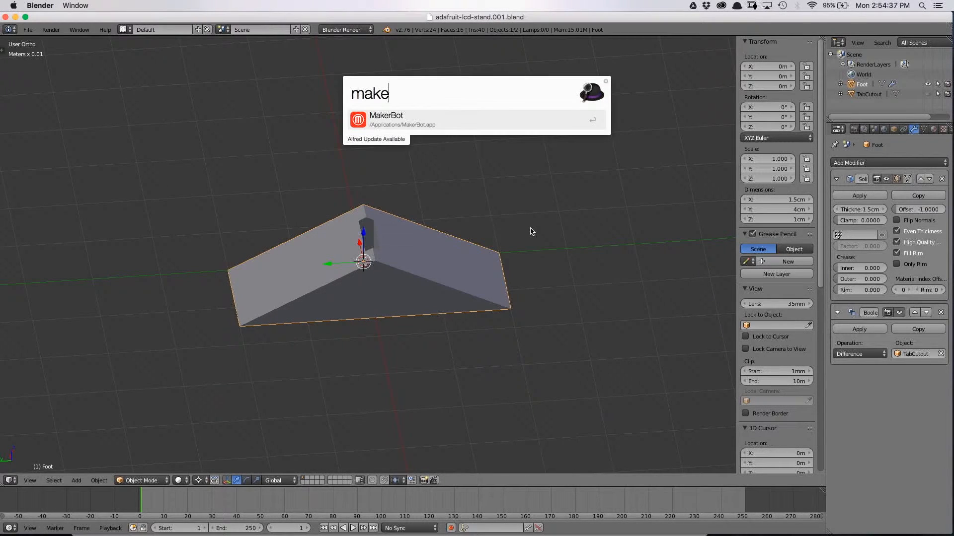
{"action": "key", "text": "Return"}
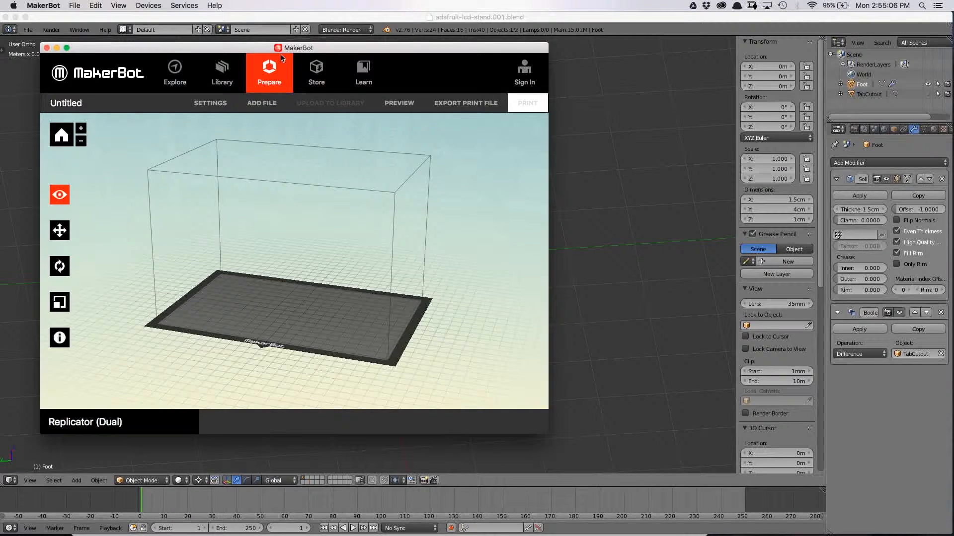
{"action": "left_click_drag", "start_coordinate": [305, 53], "coordinate": [316, 111]}
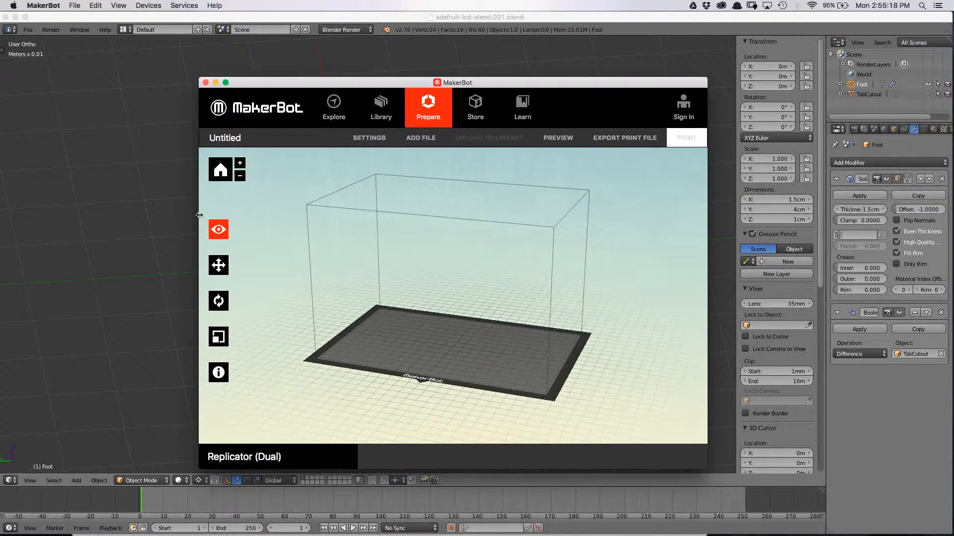
- Widen the MakerBot window and add adafruit-lcd-stand.001.obj from the adafruit-lcd-stand folder inside everydays/5.2016 to the build plate
{"action": "left_click_drag", "start_coordinate": [199, 214], "coordinate": [133, 215]}
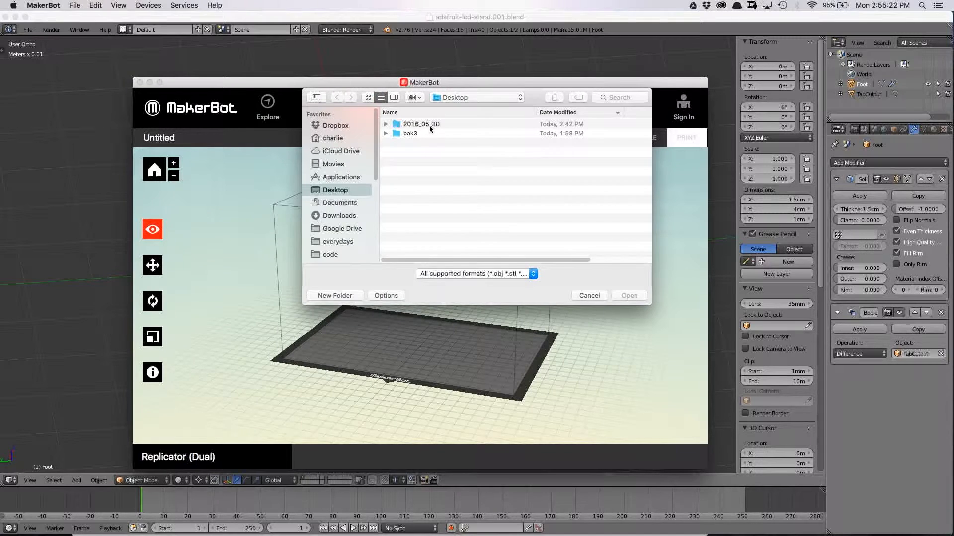
{"action": "left_click", "coordinate": [338, 241]}
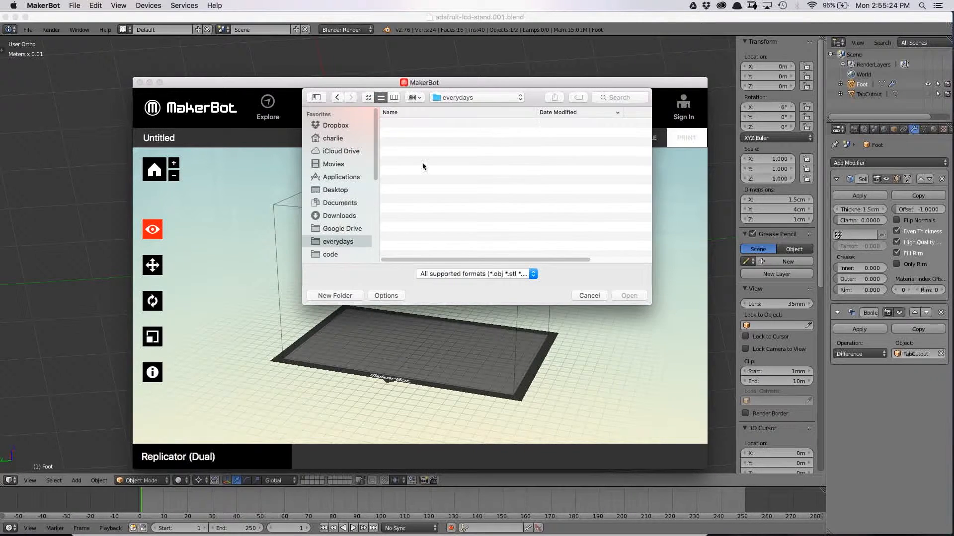
{"action": "double_click", "coordinate": [425, 124]}
{"action": "double_click", "coordinate": [427, 125]}
{"action": "left_click", "coordinate": [444, 143]}
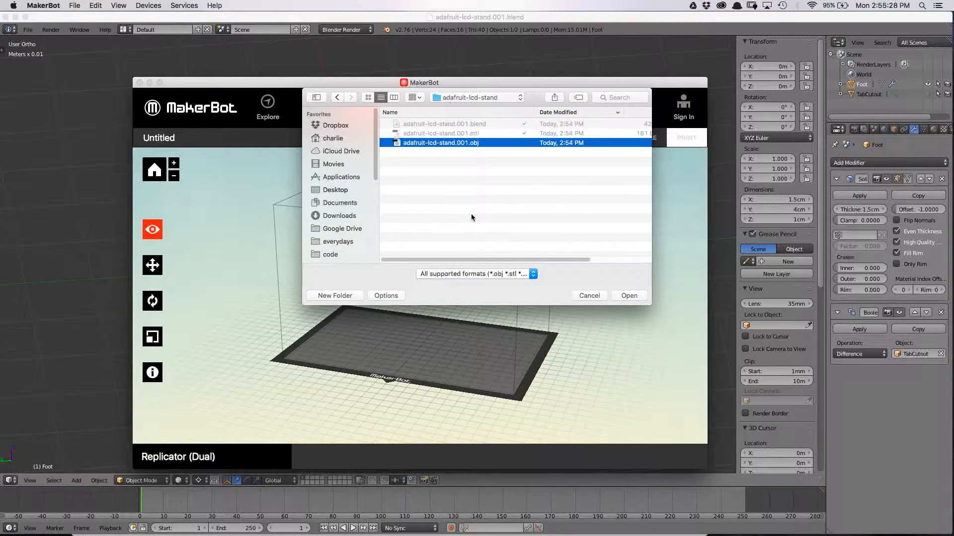
{"action": "left_click", "coordinate": [629, 295]}
- Inspect the foot on the build plate from several angles and review the custom device settings of the selected Flimshaw PLA Glow preset
{"action": "left_click_drag", "start_coordinate": [347, 294], "coordinate": [598, 293]}
{"action": "left_click_drag", "start_coordinate": [391, 325], "coordinate": [526, 322]}
{"action": "left_click_drag", "start_coordinate": [433, 331], "coordinate": [437, 357]}
{"action": "left_click_drag", "start_coordinate": [355, 366], "coordinate": [396, 323]}
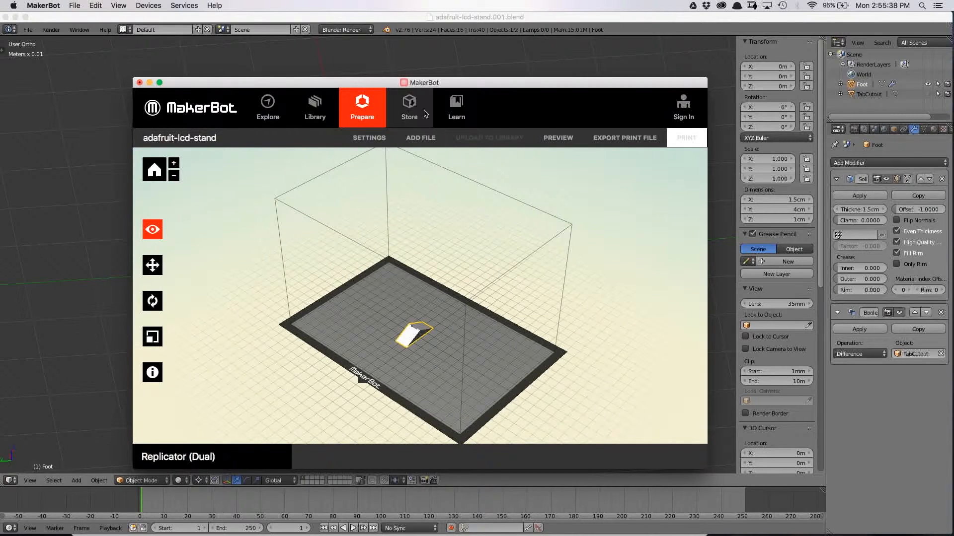
{"action": "left_click", "coordinate": [369, 138]}
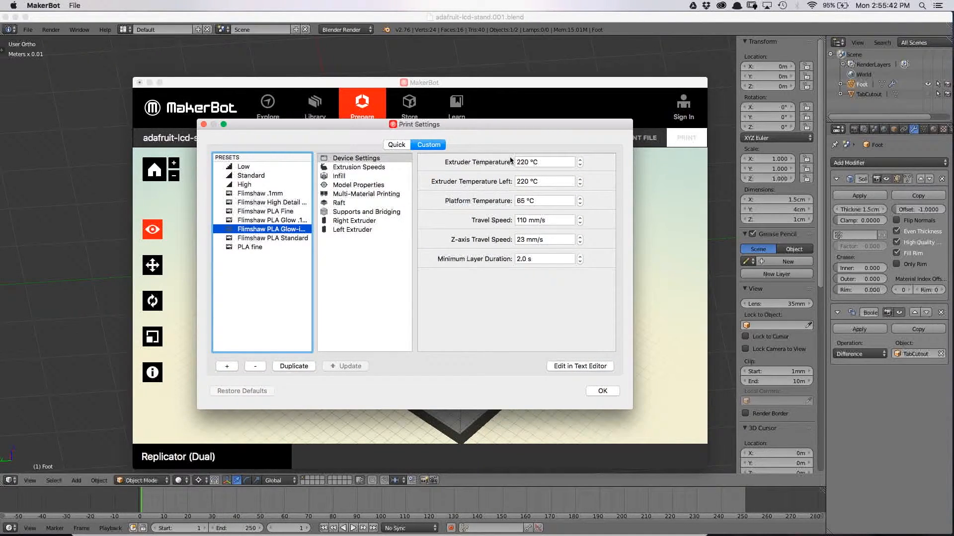
{"action": "left_click", "coordinate": [602, 391]}
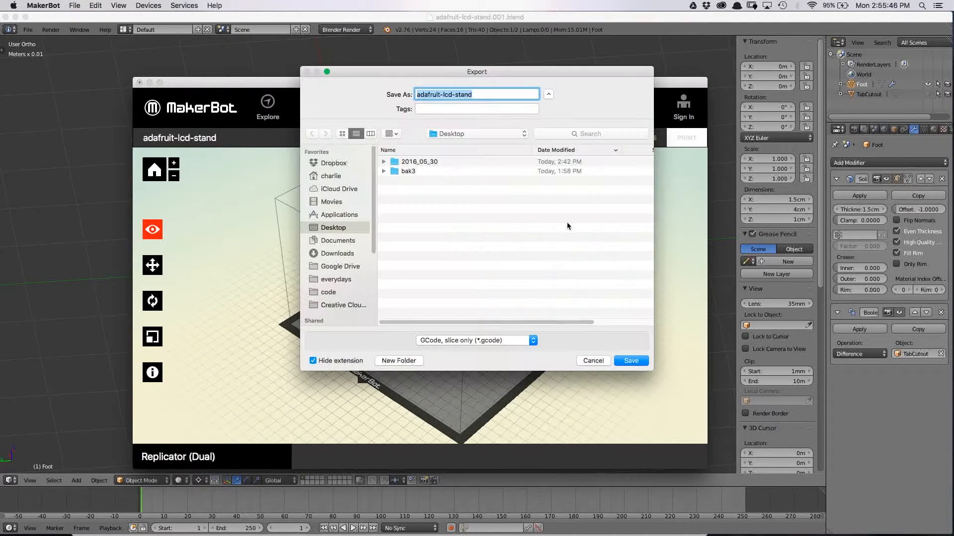
- Export the print file as slice-only GCode named adafruit-lcd-stand into the adafruit-lcd-stand folder inside everydays/5.2016
{"action": "scroll", "coordinate": [329, 271], "scroll_direction": "down", "scroll_amount": 1}
{"action": "left_click", "coordinate": [340, 279]}
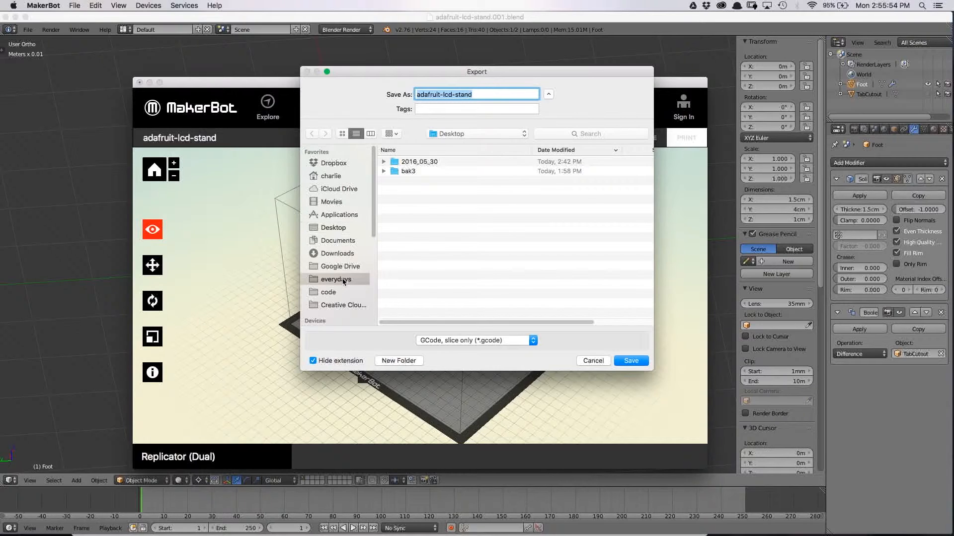
{"action": "double_click", "coordinate": [433, 161]}
{"action": "double_click", "coordinate": [432, 161]}
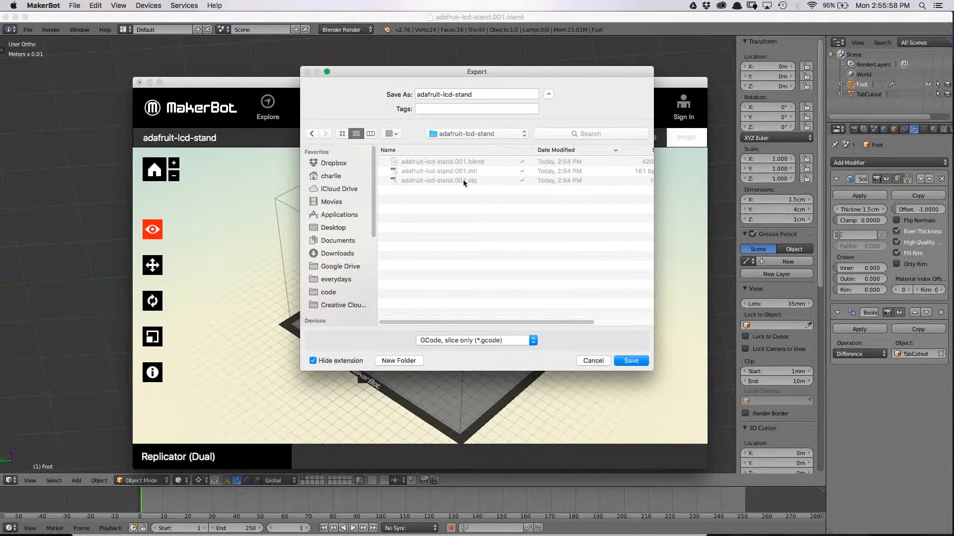
{"action": "left_click", "coordinate": [631, 360]}
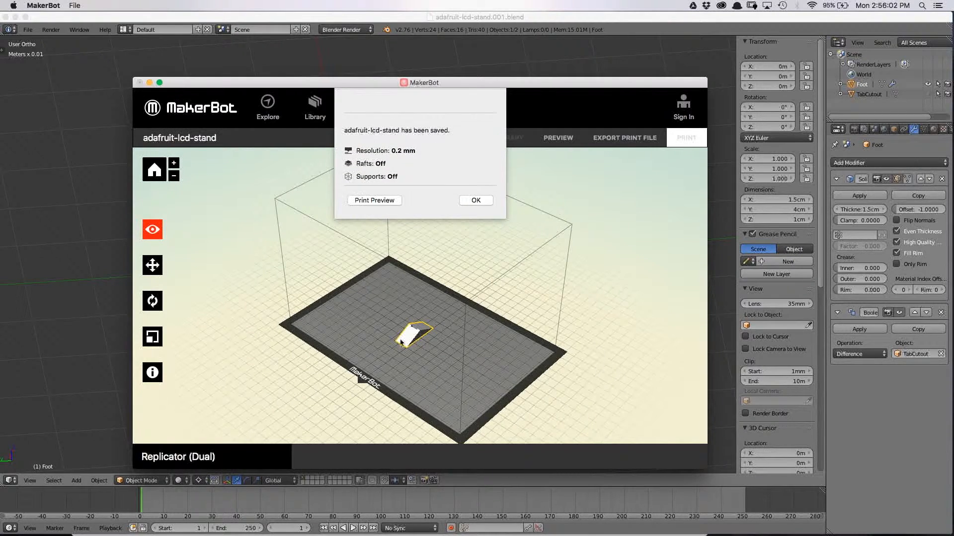
{"action": "left_click", "coordinate": [473, 200]}
- Switch to Finder and open the adafruit-lcd-stand folder inside everydays/5.2016 in a new window
{"action": "key", "text": "super+Tab"}
{"action": "key", "text": "super+Tab"}
{"action": "key", "text": "super+Tab"}
{"action": "key", "text": "super+Tab"}
{"action": "key", "text": "super+Tab"}
{"action": "key", "text": "super+shift+Tab"}
{"action": "key", "text": "super+shift+Tab"}
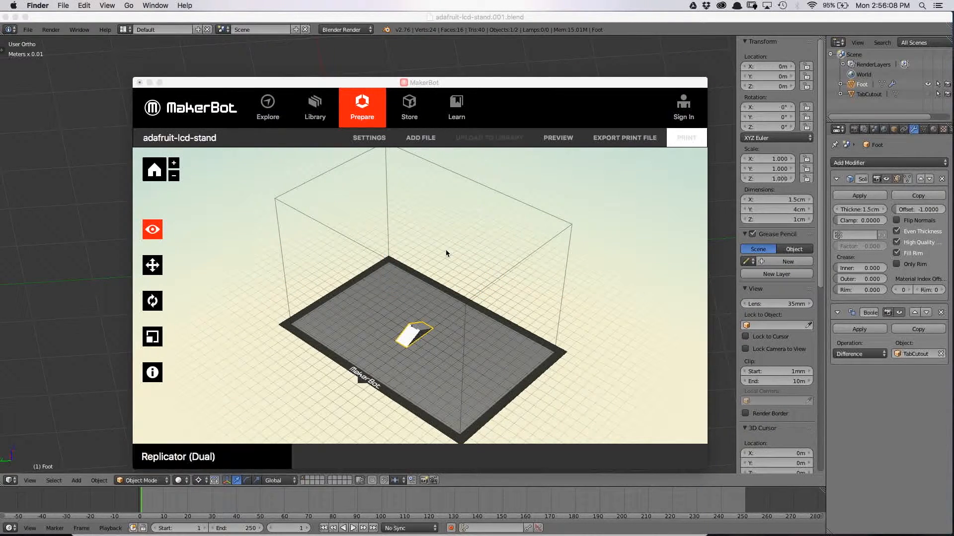
{"action": "key", "text": "super+n"}
{"action": "left_click", "coordinate": [236, 309]}
{"action": "left_click", "coordinate": [328, 203]}
{"action": "left_click", "coordinate": [422, 167]}
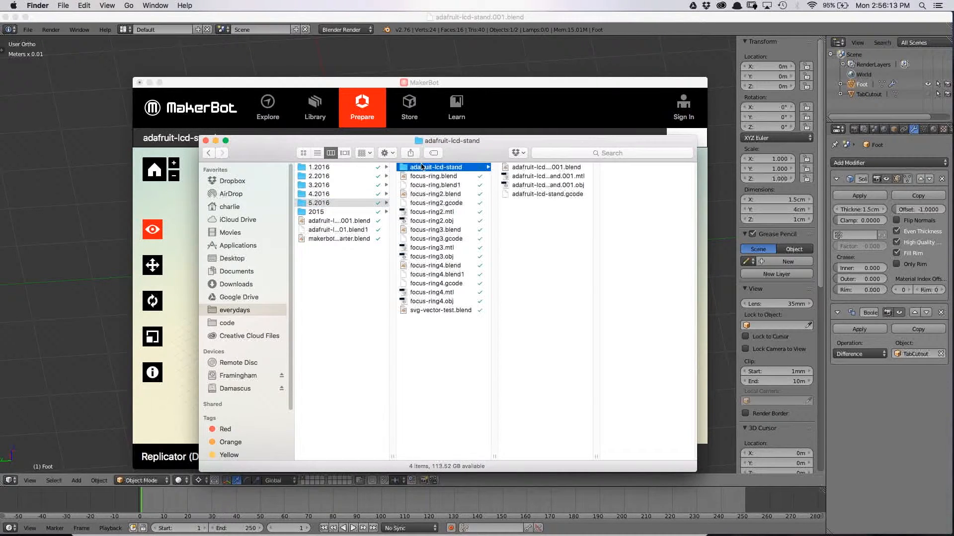
- Delete adafruit-lcd-stand.001.mtl and preview the remaining blend, OBJ and GCode files one after another
{"action": "left_click", "coordinate": [560, 177]}
{"action": "key", "text": "super+BackSpace"}
{"action": "left_click", "coordinate": [552, 169]}
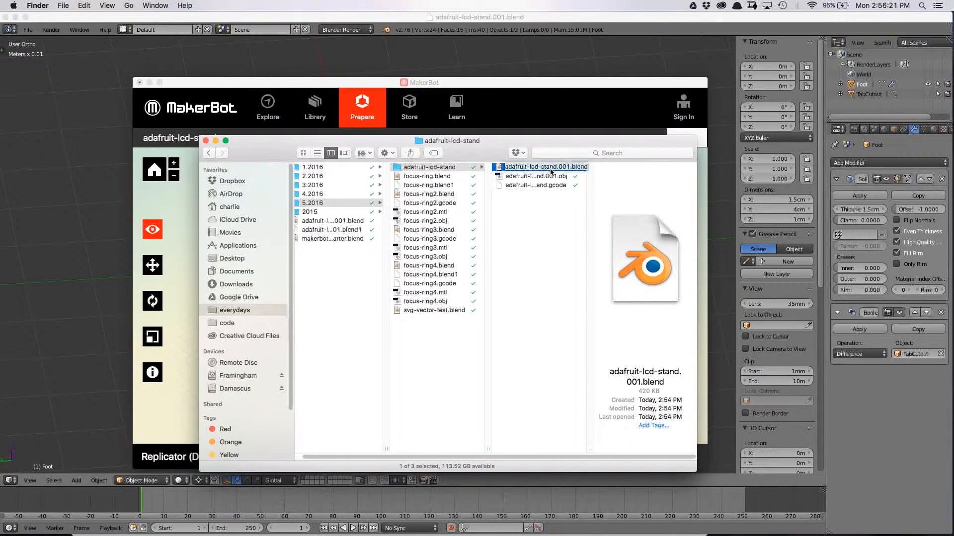
{"action": "key", "text": "Down"}
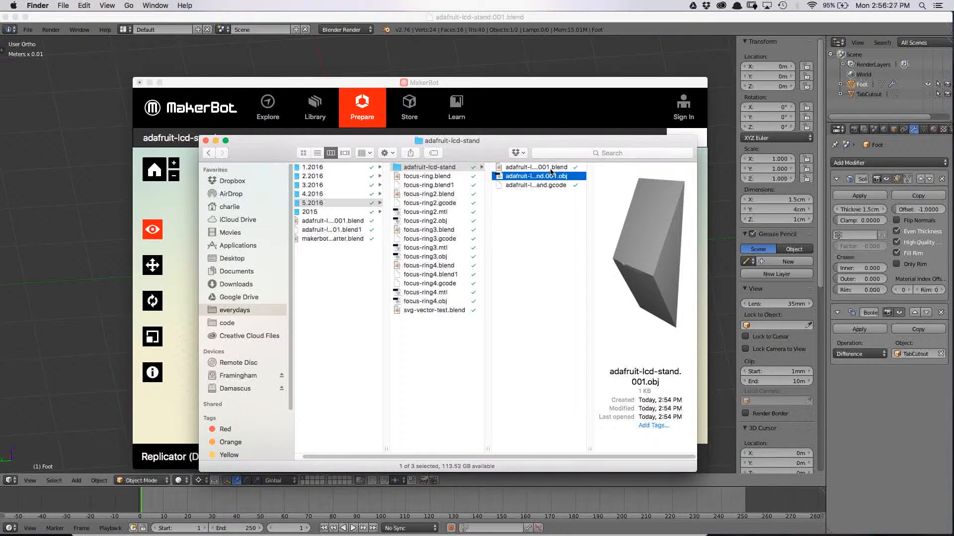
{"action": "key", "text": "Down"}
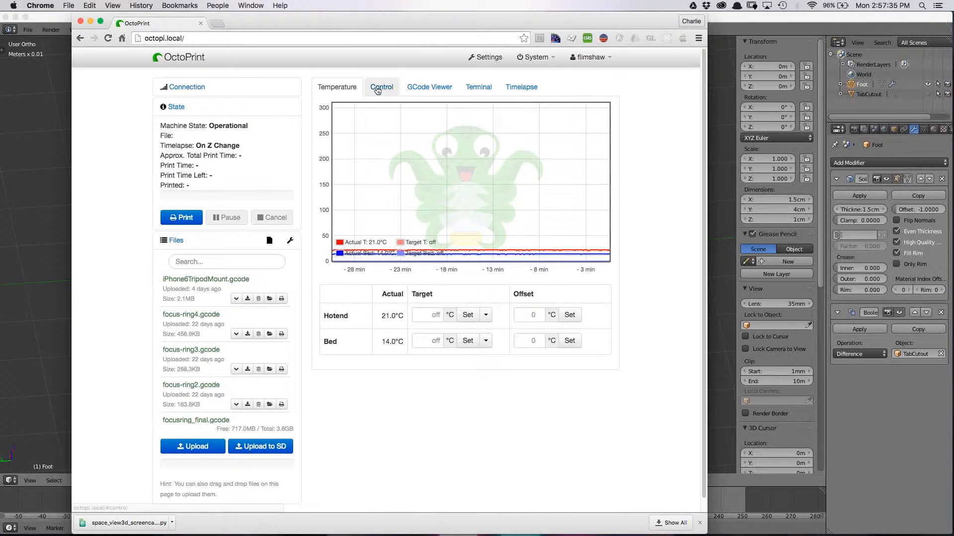
- In OctoPrint in Chrome, upload adafruit-lcd-stand.gcode from the adafruit-lcd-stand folder inside everydays/5.2016
{"action": "left_click", "coordinate": [377, 90]}
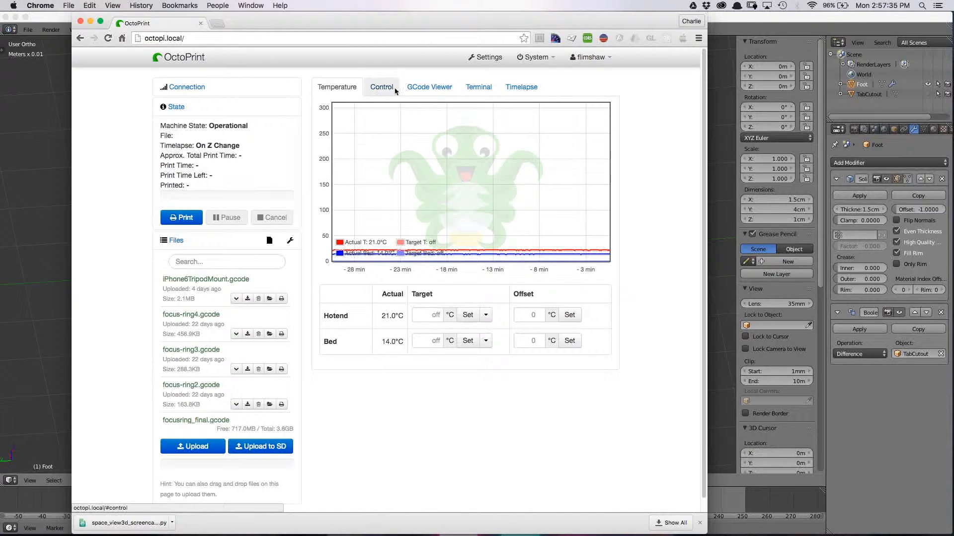
{"action": "left_click", "coordinate": [337, 88]}
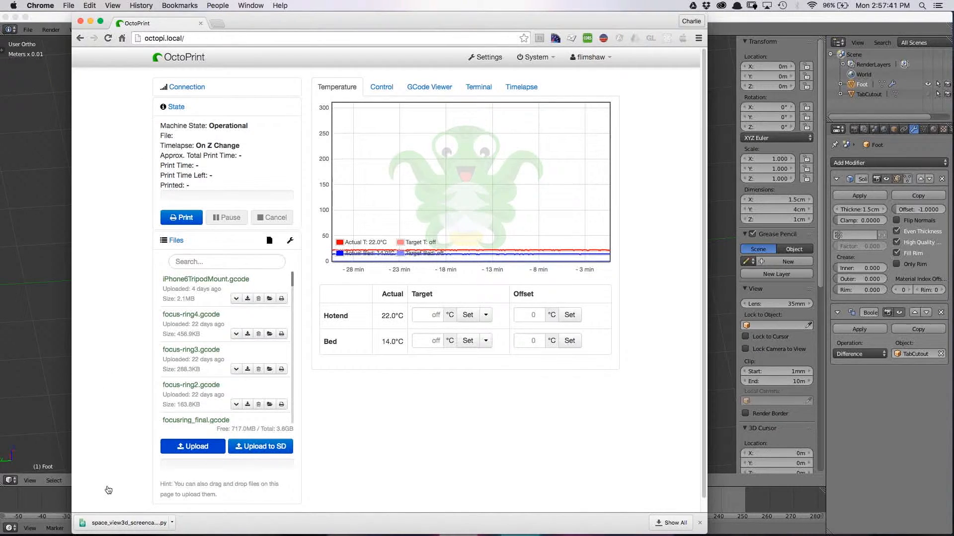
{"action": "left_click", "coordinate": [193, 446]}
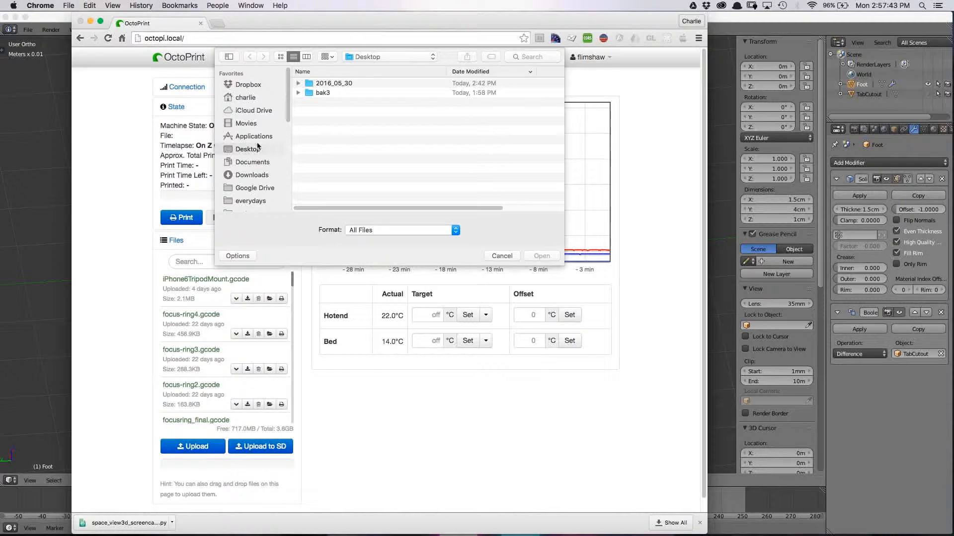
{"action": "left_click", "coordinate": [258, 175]}
{"action": "left_click", "coordinate": [264, 199]}
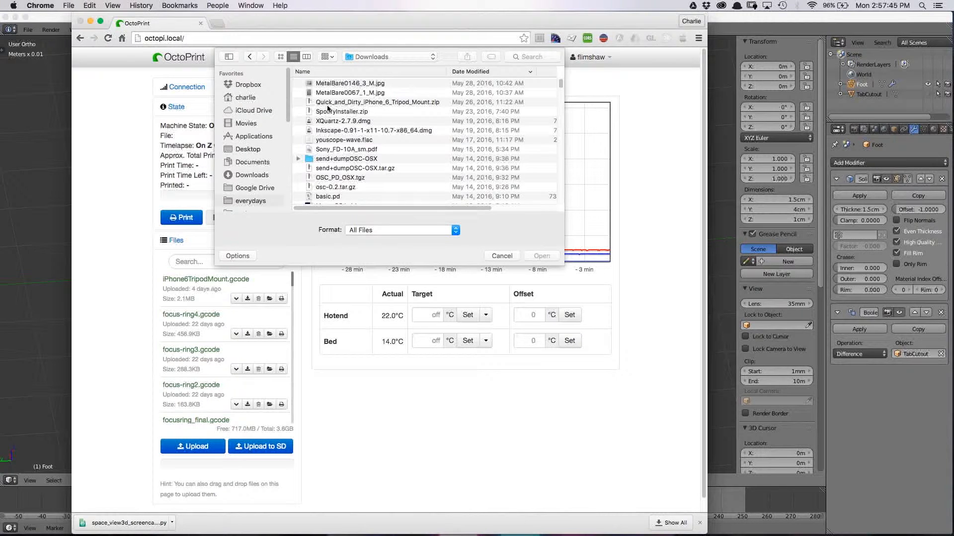
{"action": "double_click", "coordinate": [329, 83]}
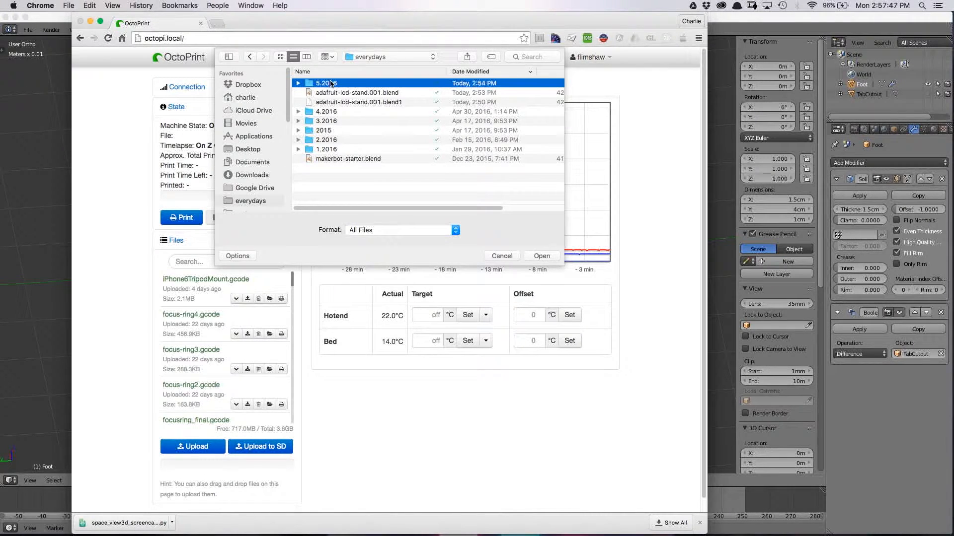
{"action": "double_click", "coordinate": [330, 83]}
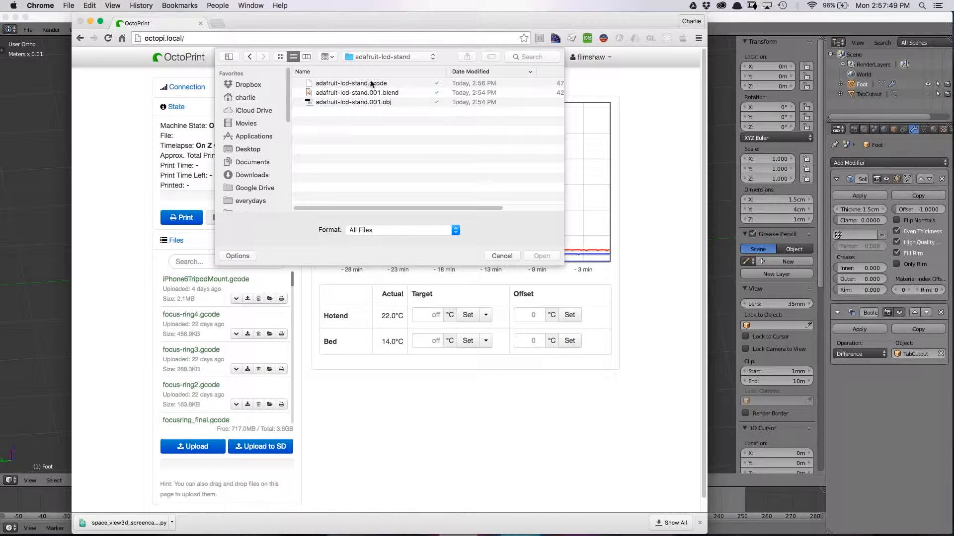
{"action": "left_click", "coordinate": [375, 84]}
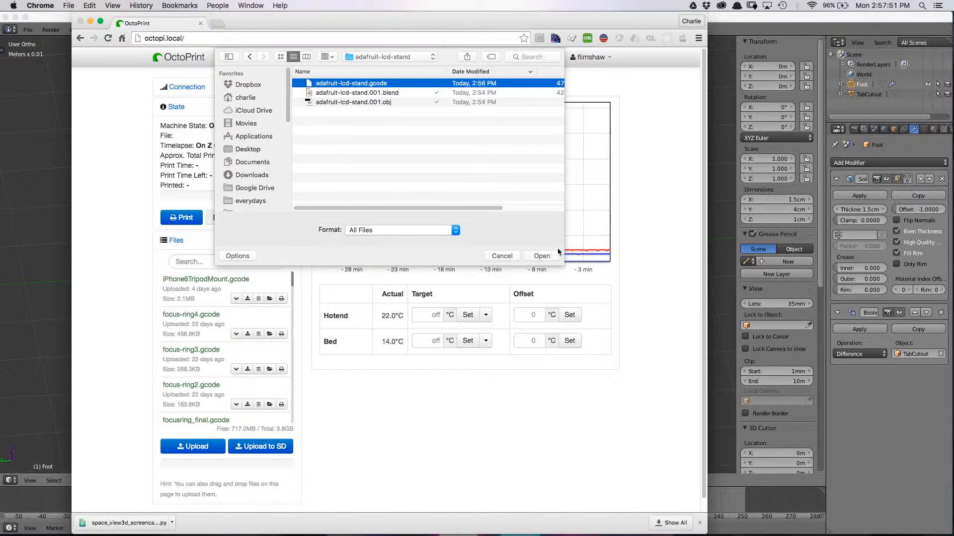
{"action": "left_click", "coordinate": [541, 255]}
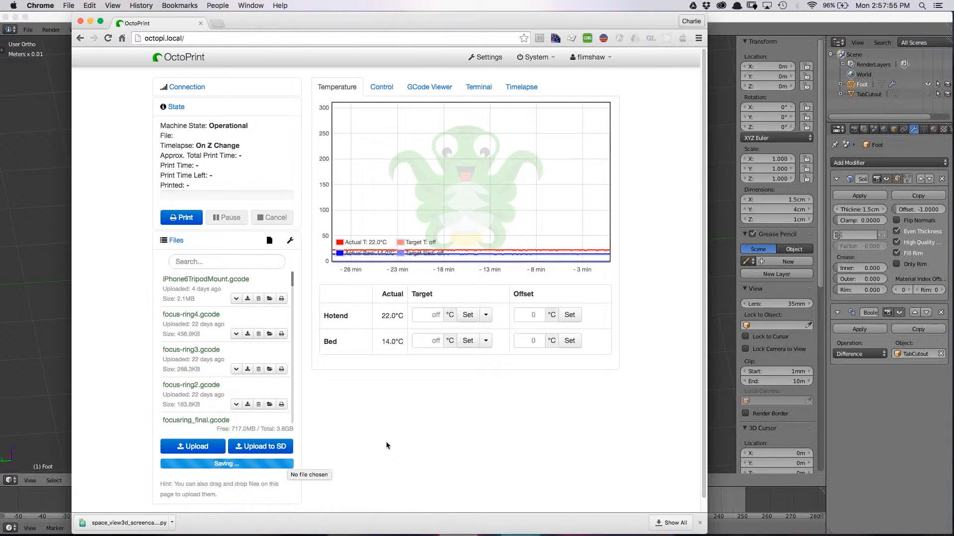
- Load and print the uploaded adafruit-lcd-stand.gcode and check the print time left
{"action": "left_click", "coordinate": [248, 262]}
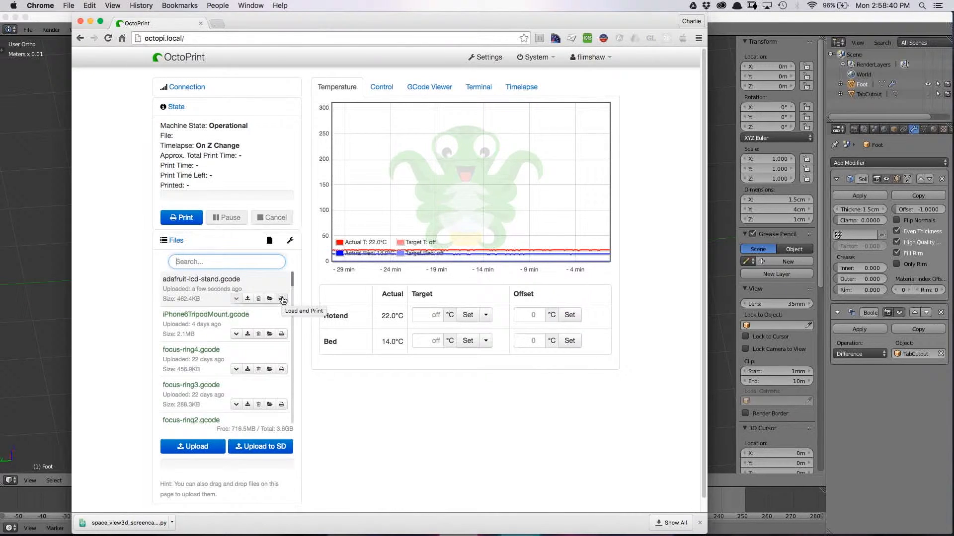
{"action": "left_click", "coordinate": [282, 299]}
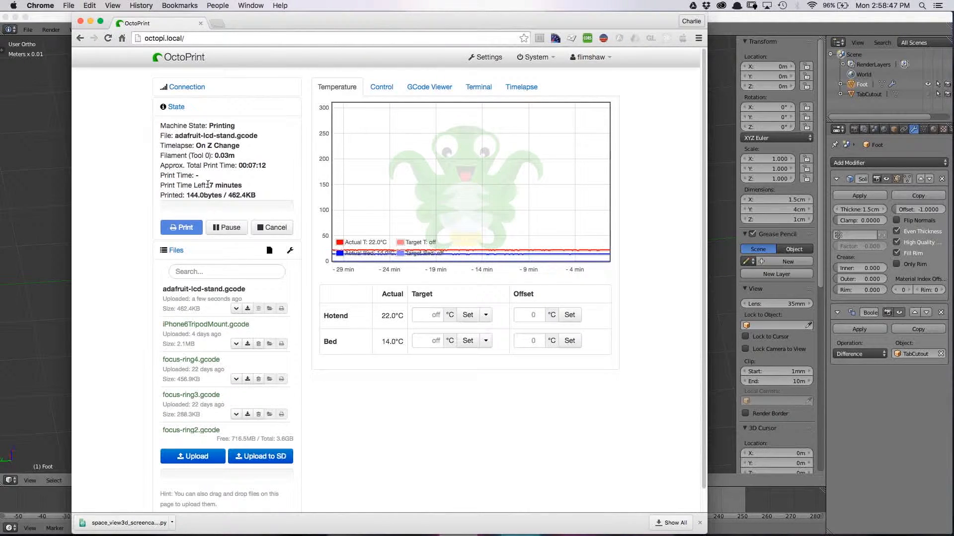
{"action": "left_click_drag", "start_coordinate": [210, 185], "coordinate": [262, 187]}
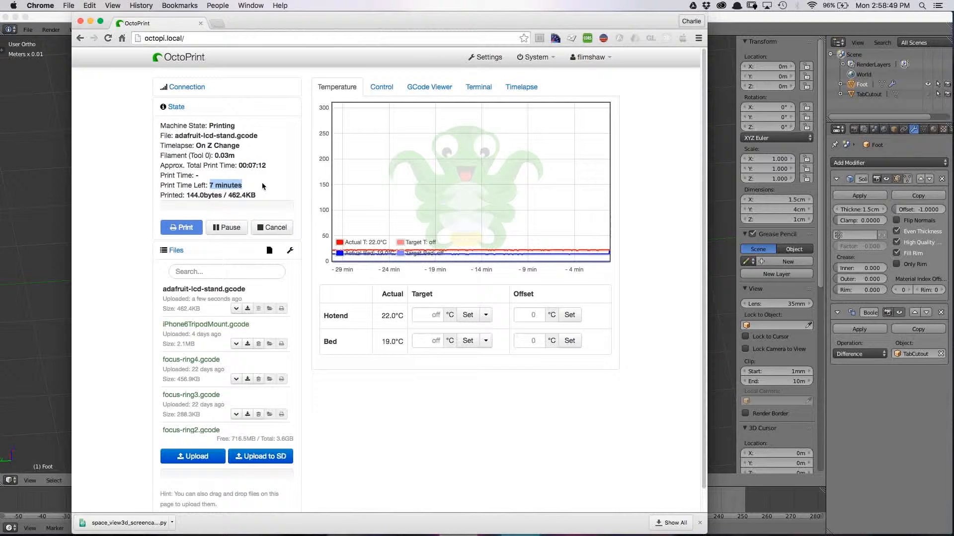
{"action": "left_click", "coordinate": [264, 192]}
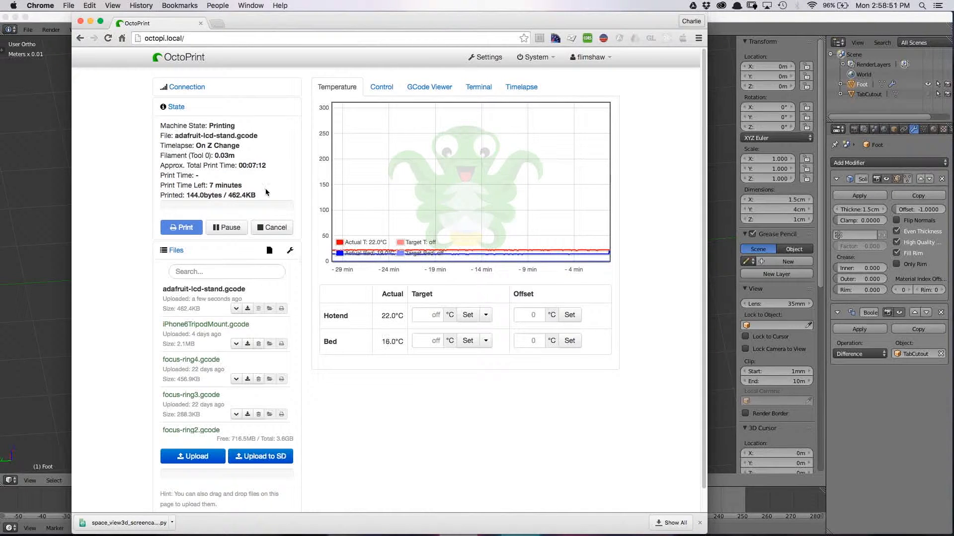
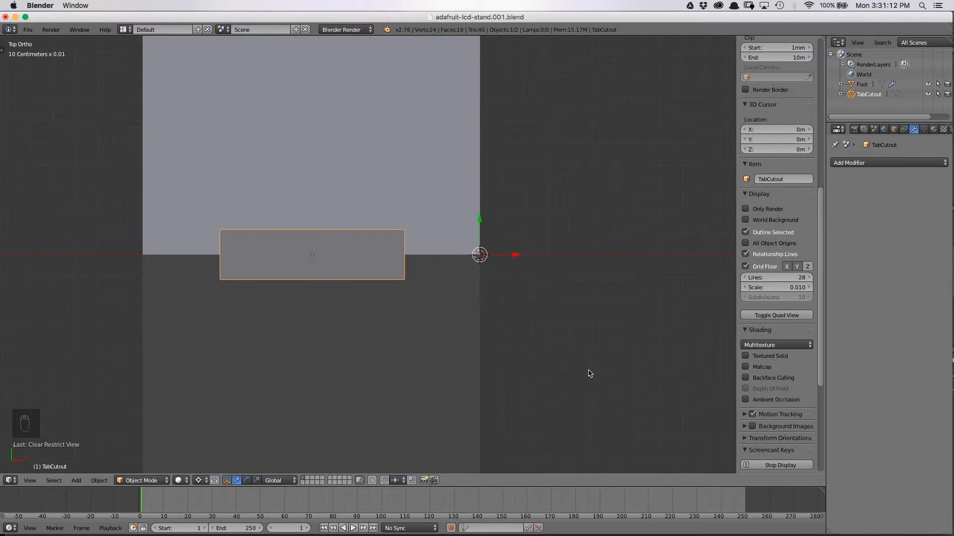
- In Blender, set the pivot point to Median Point and scale the TabCutout mesh up slightly in Edit Mode
{"action": "key", "text": "period"}
{"action": "key", "text": "period"}
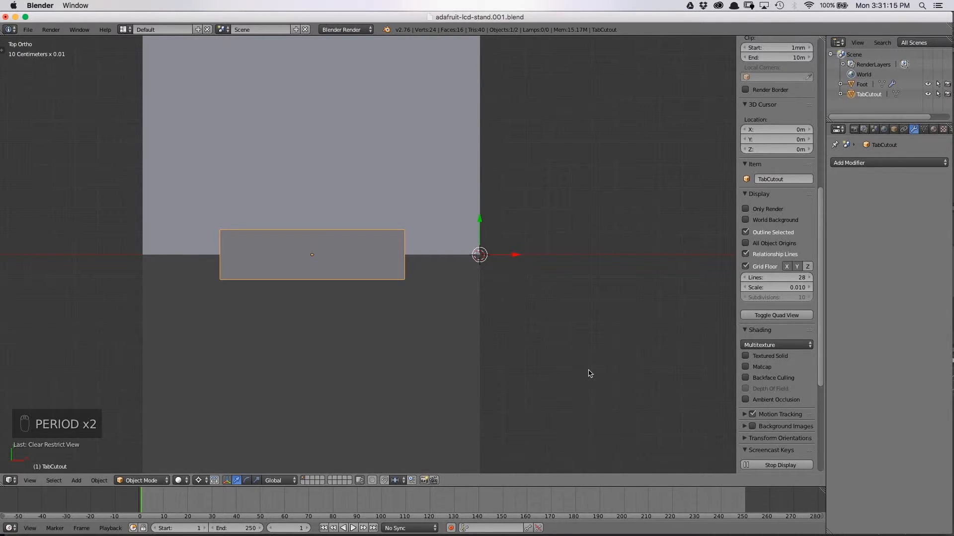
{"action": "left_click", "coordinate": [202, 480]}
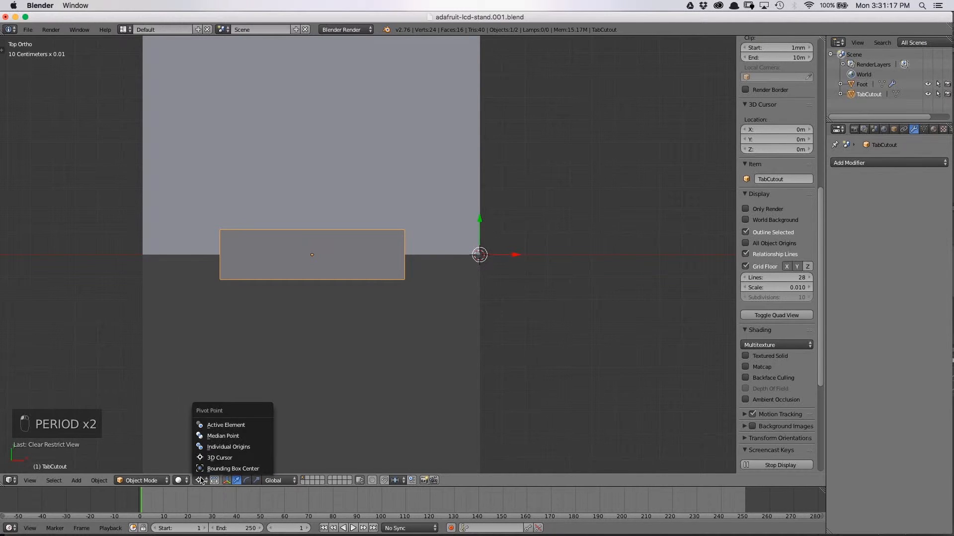
{"action": "left_click", "coordinate": [229, 437]}
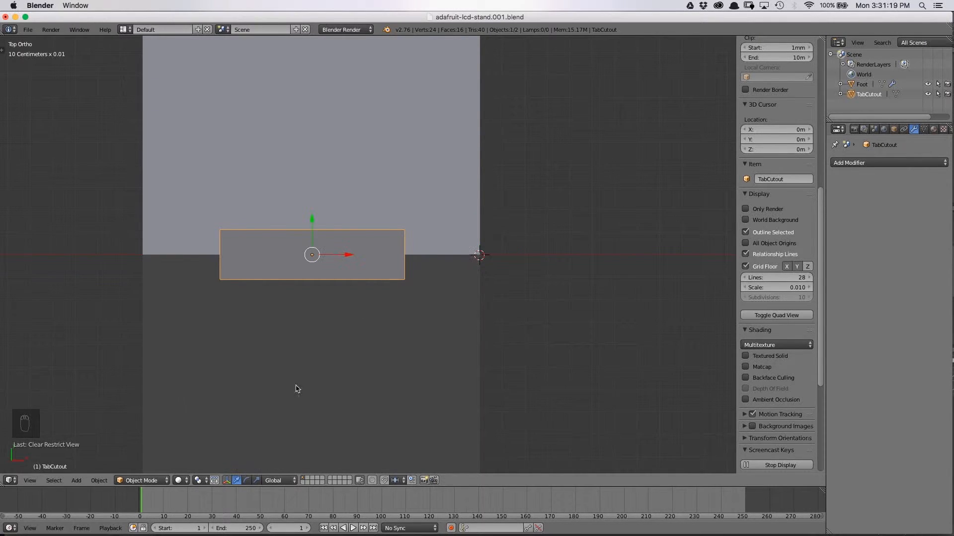
{"action": "key", "text": "Tab"}
{"action": "key", "text": "s"}
{"action": "left_click", "coordinate": [352, 284]}
{"action": "key", "text": "Tab"}
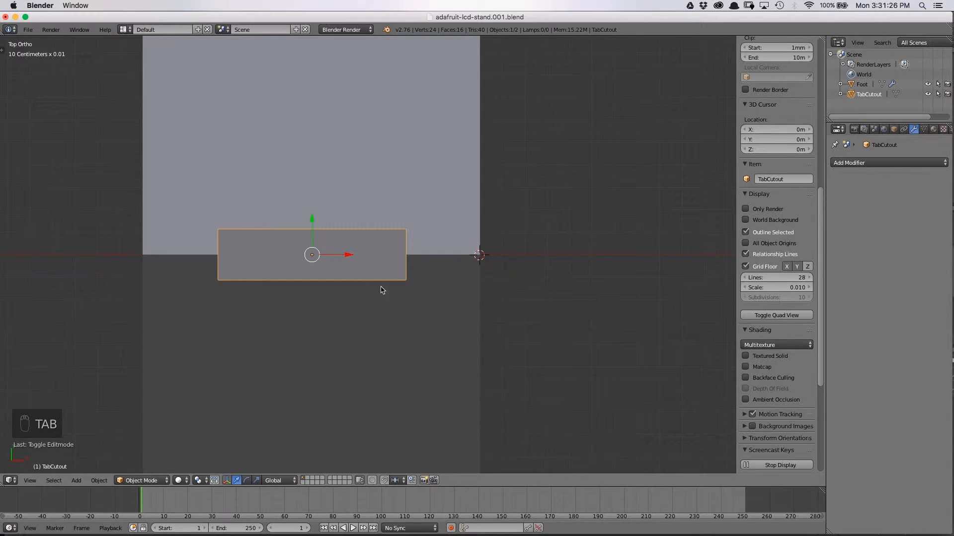
- Hide the TabCutout object and display the foot's slot profile as a wireframe in the right orthographic view
{"action": "middle_click_drag", "start_coordinate": [386, 318], "coordinate": [323, 262]}
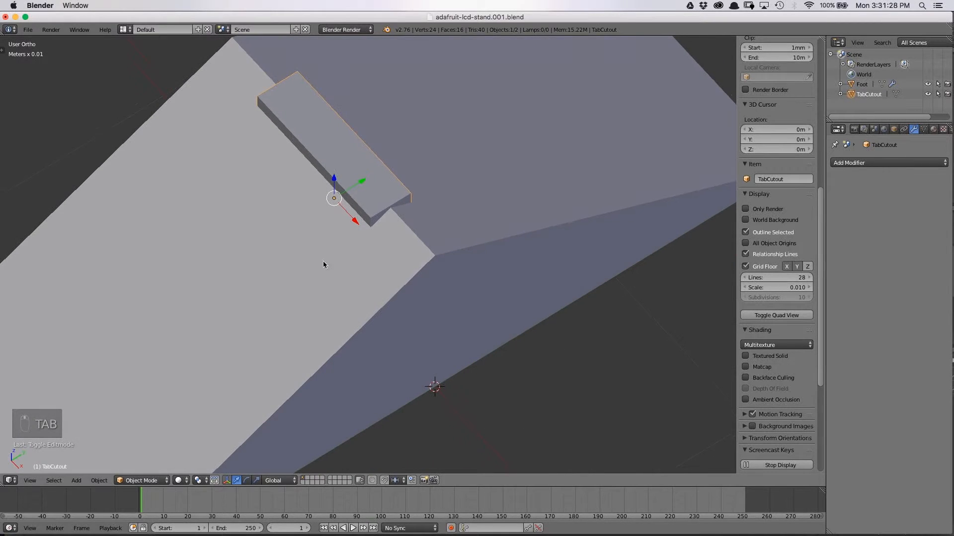
{"action": "key", "text": "h"}
{"action": "middle_click_drag", "start_coordinate": [400, 179], "coordinate": [339, 161]}
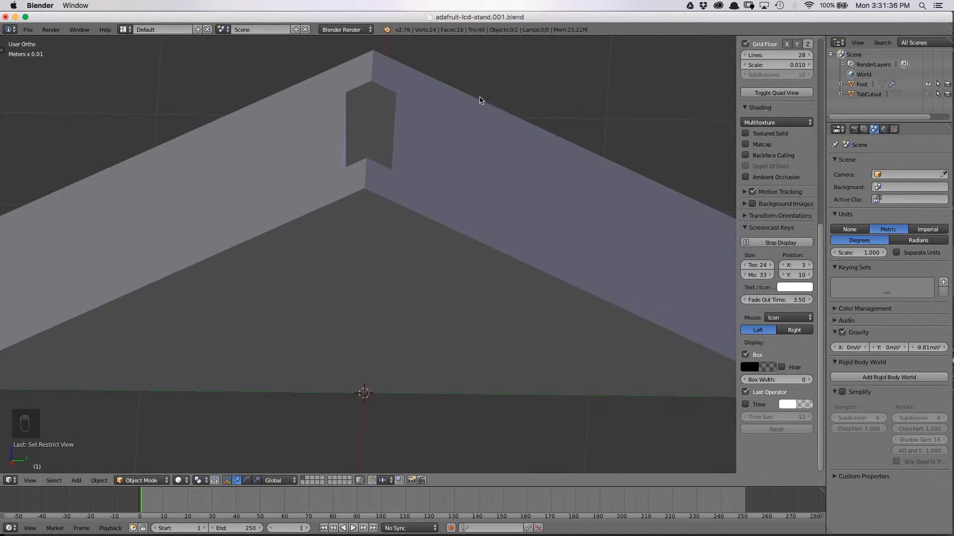
{"action": "key", "text": "KP_1"}
{"action": "key", "text": "KP_3"}
{"action": "scroll", "coordinate": [390, 245], "scroll_direction": "down", "scroll_amount": 4}
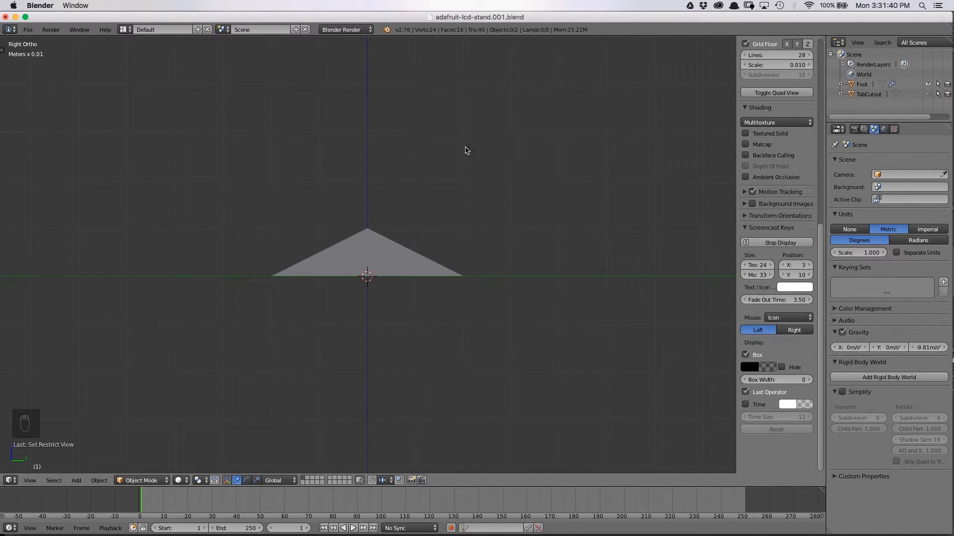
{"action": "key", "text": "z"}
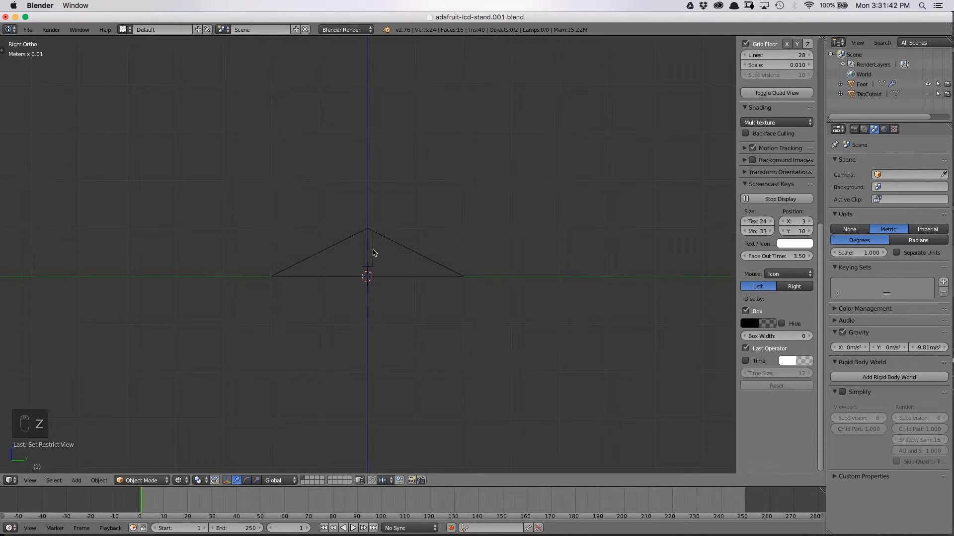
- Unhide the TabCutout and save the file as a new version named adafruit-lcd-stand.002.blend
{"action": "key", "text": "alt+h"}
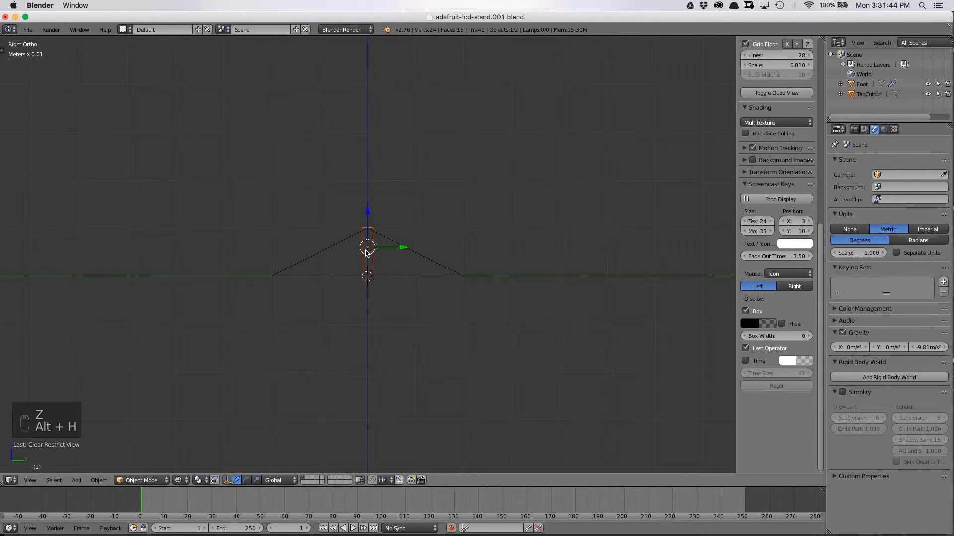
{"action": "key", "text": "super+s"}
{"action": "left_click", "coordinate": [410, 197]}
{"action": "scroll", "coordinate": [420, 235], "scroll_direction": "up", "scroll_amount": 7}
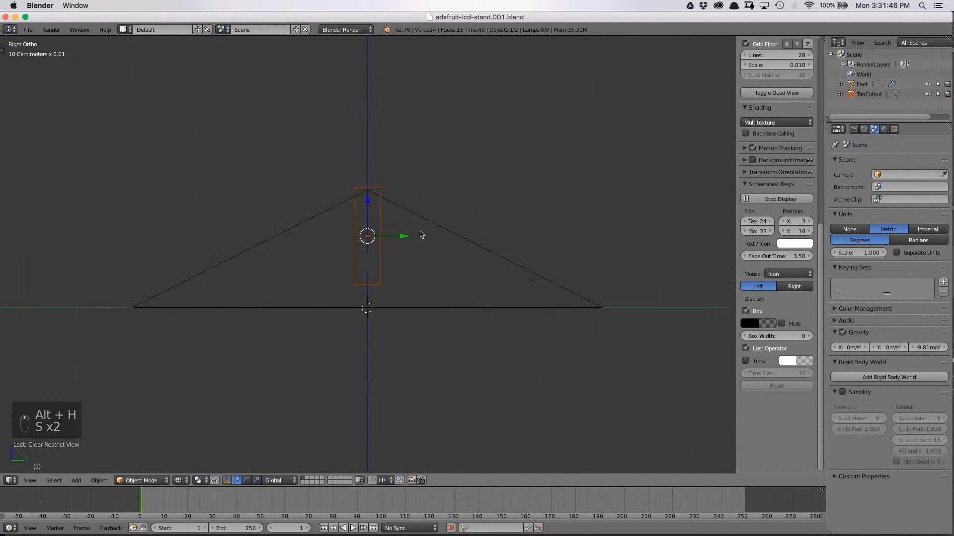
{"action": "left_click", "coordinate": [28, 29]}
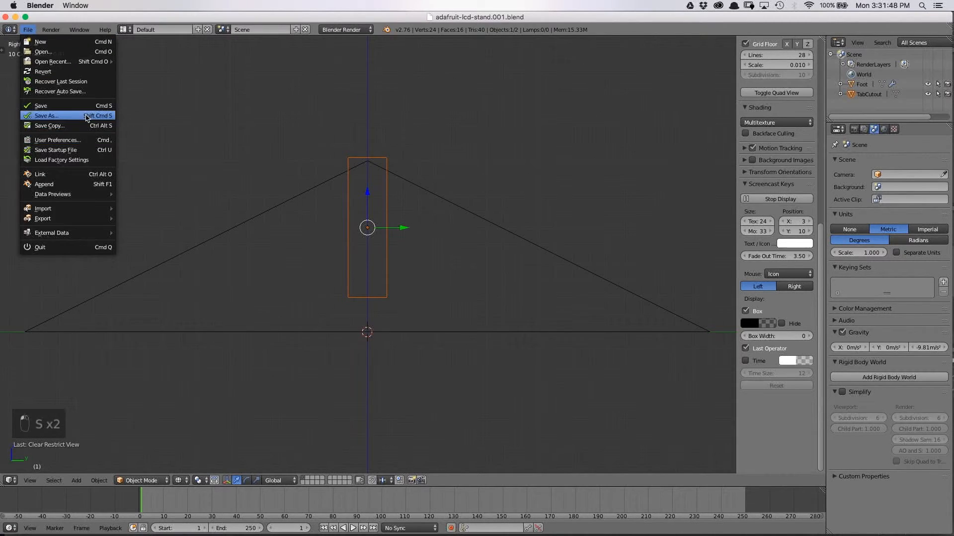
{"action": "left_click", "coordinate": [39, 118]}
{"action": "key", "text": "KP_Add"}
{"action": "key", "text": "Return"}
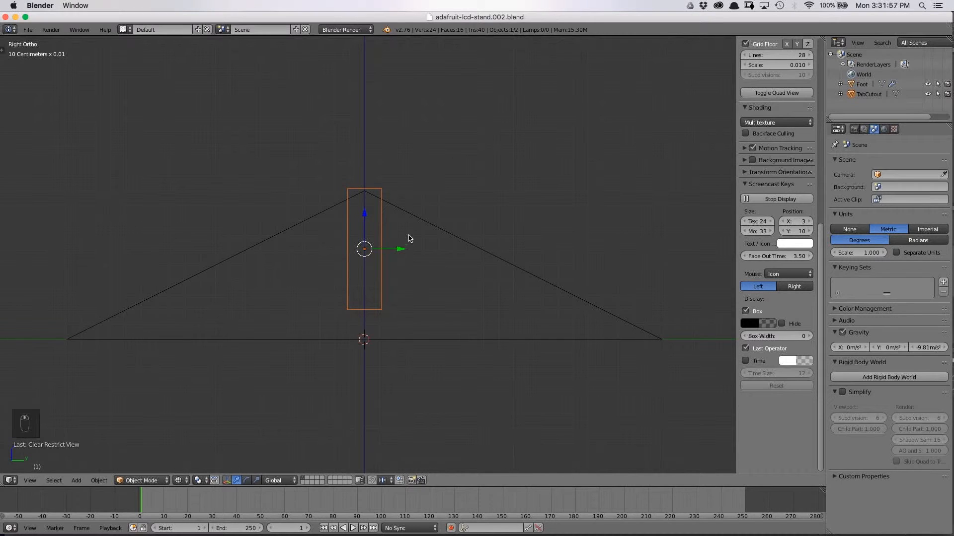
{"action": "key", "text": "r"}
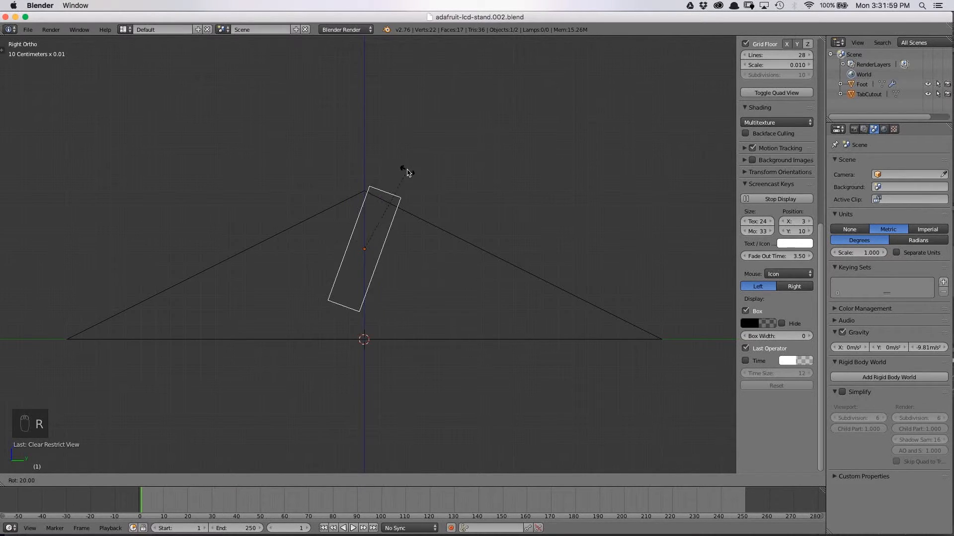
{"action": "right_click", "coordinate": [445, 180]}
{"action": "scroll", "coordinate": [792, 312], "scroll_direction": "up", "scroll_amount": 5}
{"action": "scroll", "coordinate": [778, 298], "scroll_direction": "up", "scroll_amount": 8}
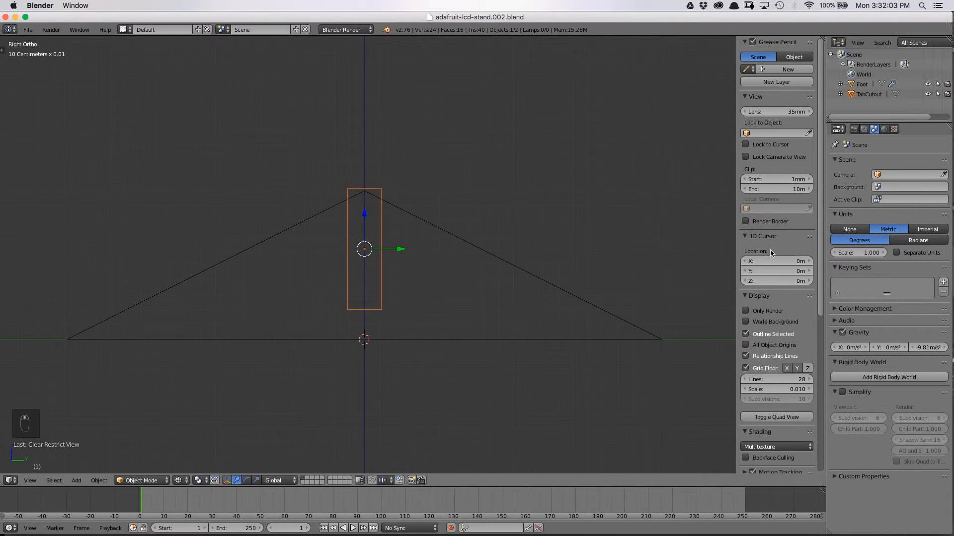
{"action": "key", "text": "g"}
{"action": "right_click", "coordinate": [390, 132]}
{"action": "key", "text": "g"}
{"action": "right_click", "coordinate": [428, 145]}
- Rotate the TabCutout 15 degrees in the right view, then hide it with solid shading on
{"action": "key", "text": "r"}
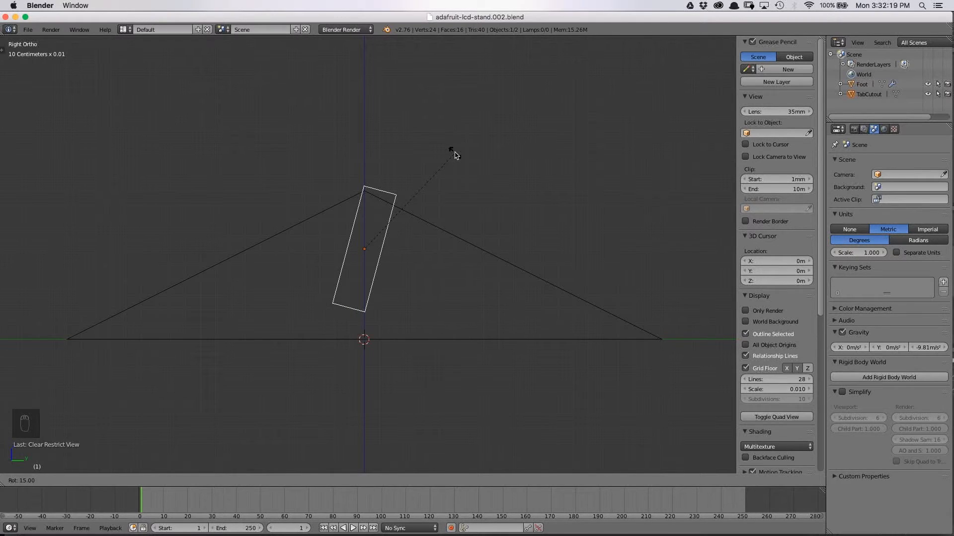
{"action": "left_click", "coordinate": [454, 152]}
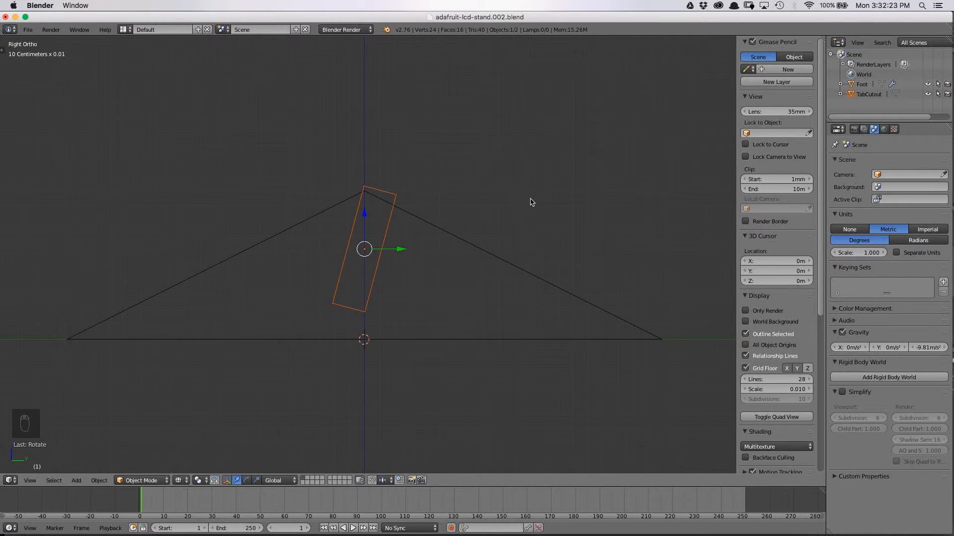
{"action": "key", "text": "z"}
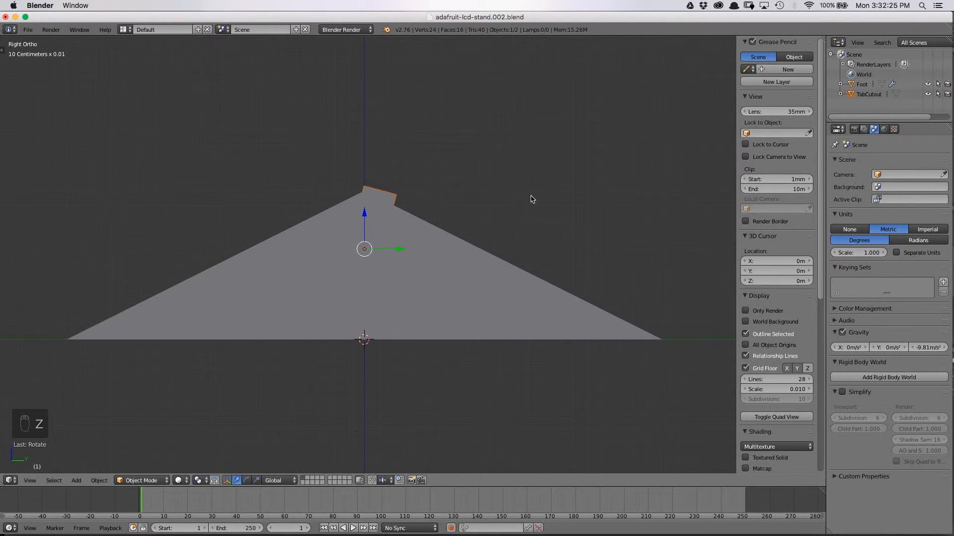
{"action": "right_click", "coordinate": [392, 192]}
{"action": "key", "text": "h"}
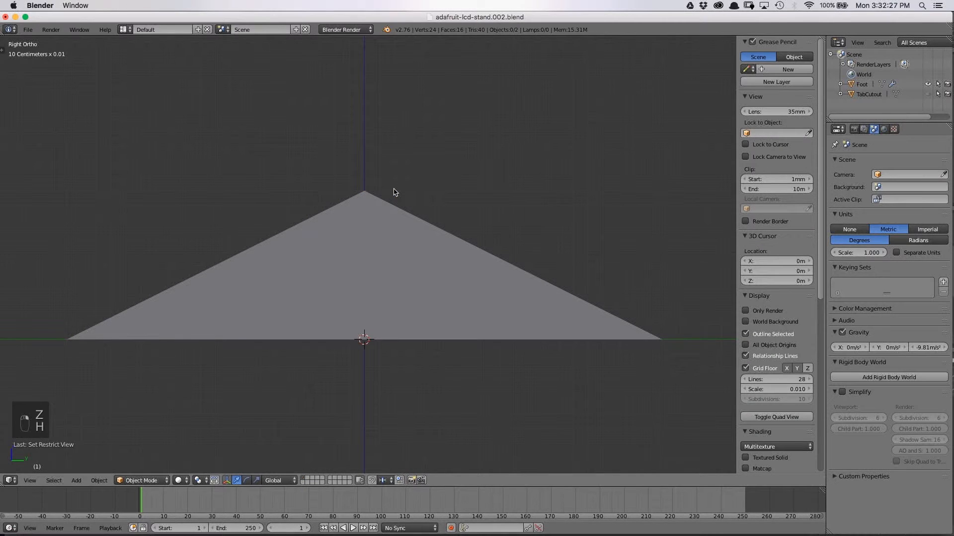
- Unhide the TabCutout in the wireframe right view and move it about 2.9 mm in the negative Y direction
{"action": "middle_click_drag", "start_coordinate": [528, 134], "coordinate": [479, 207]}
{"action": "key", "text": "z"}
{"action": "key", "text": "z"}
{"action": "key", "text": "z"}
{"action": "middle_click_drag", "start_coordinate": [429, 230], "coordinate": [406, 217]}
{"action": "key", "text": "KP_3"}
{"action": "key", "text": "alt+h"}
{"action": "key", "text": "g"}
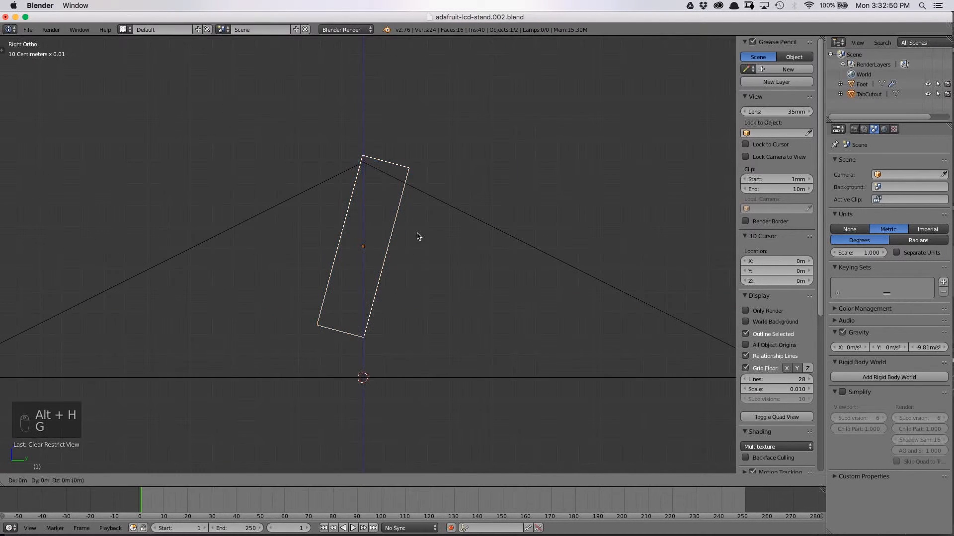
{"action": "key", "text": "y"}
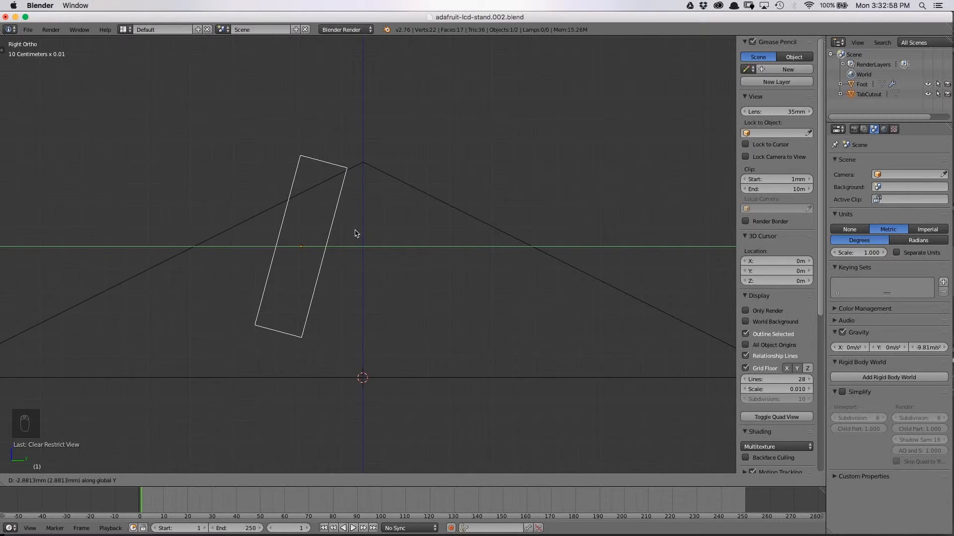
{"action": "left_click", "coordinate": [355, 232]}
- Return to solid shading and hide the TabCutout to inspect the slanted slot in the foot
{"action": "mouse_move", "coordinate": [356, 226]}
{"action": "middle_mouse_down"}
{"action": "mouse_move", "coordinate": [322, 228]}
{"action": "mouse_move", "coordinate": [371, 236]}
{"action": "middle_mouse_up"}
{"action": "key", "text": "z"}
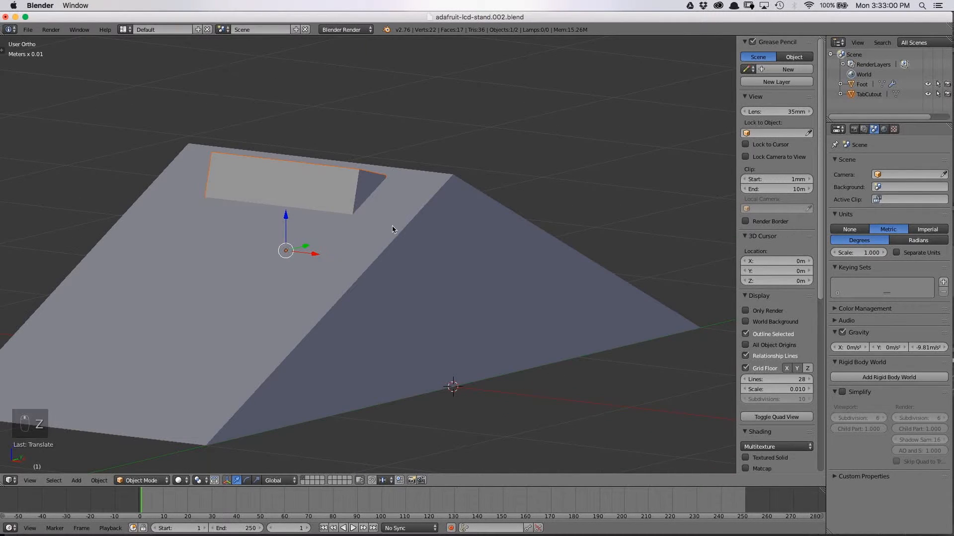
{"action": "key", "text": "h"}
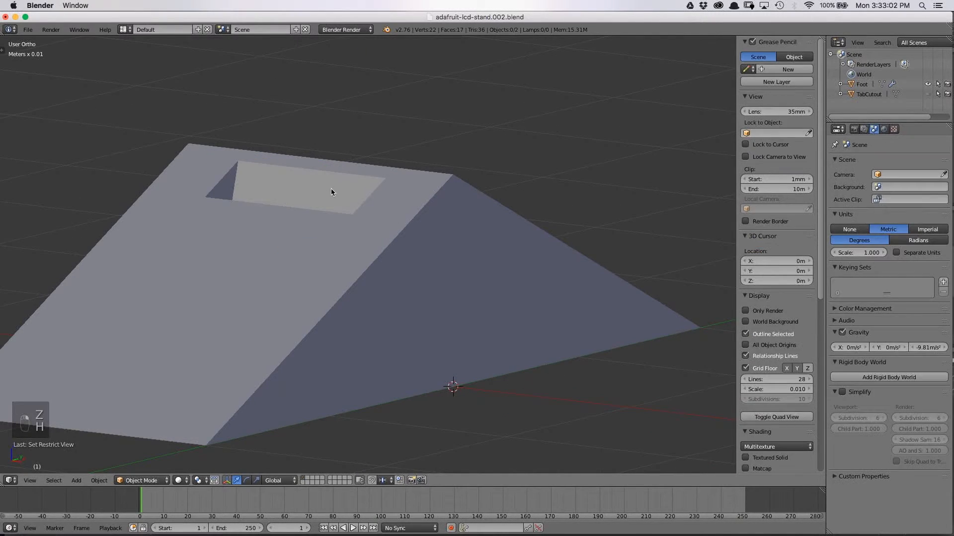
{"action": "middle_click_drag", "start_coordinate": [360, 127], "coordinate": [303, 170]}
{"action": "scroll", "coordinate": [302, 171], "scroll_direction": "down", "scroll_amount": 5}
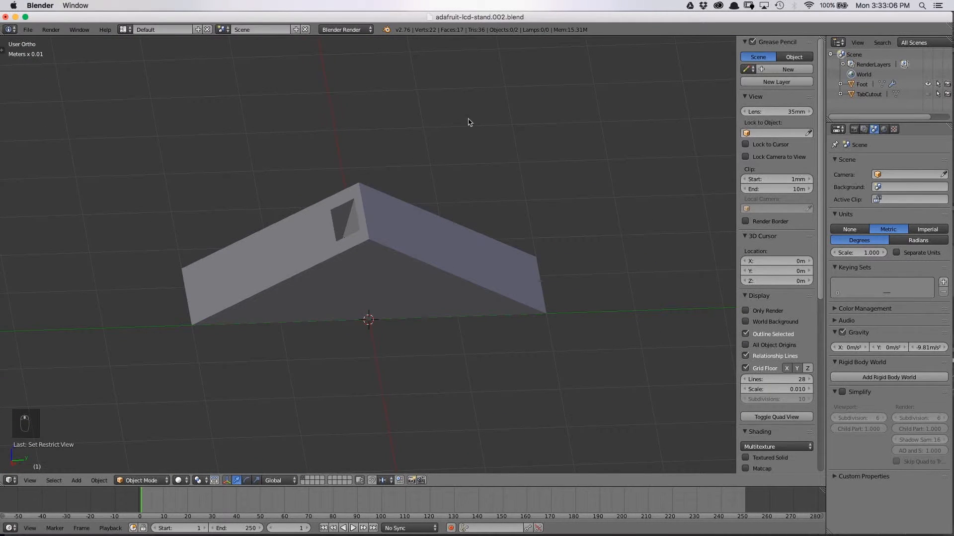
{"action": "middle_click_drag", "start_coordinate": [456, 205], "coordinate": [408, 258]}
- Try lengthening the Foot by moving its positive-Y base vertex to Y 3 cm in Edit Mode
{"action": "right_click", "coordinate": [417, 257]}
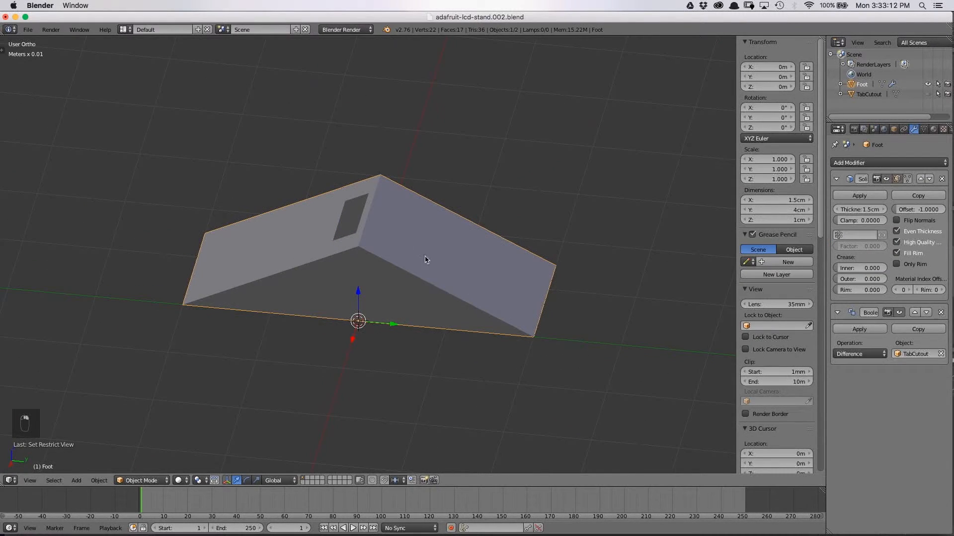
{"action": "key", "text": "Tab"}
{"action": "right_click", "coordinate": [551, 331]}
{"action": "key", "text": "g"}
{"action": "key", "text": "y"}
{"action": "left_click", "coordinate": [641, 334]}
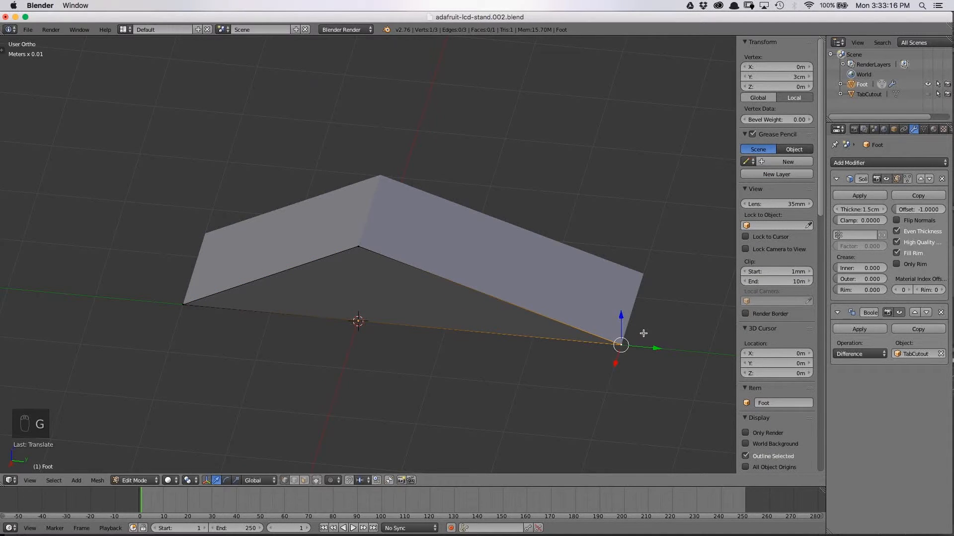
{"action": "key", "text": "Tab"}
{"action": "middle_click_drag", "start_coordinate": [566, 353], "coordinate": [598, 326]}
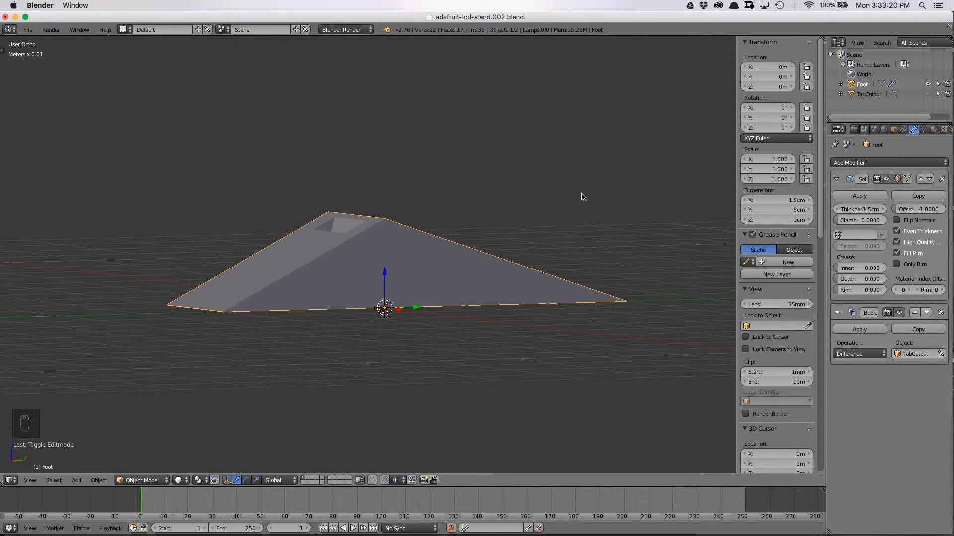
{"action": "key", "text": "super+z"}
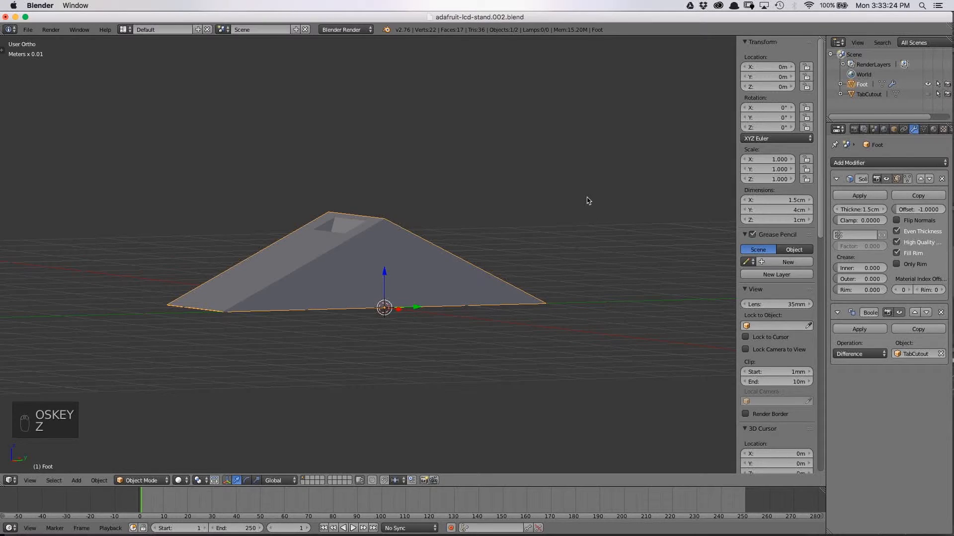
{"action": "key", "text": "ctrl+z"}
- Lengthen the Foot in Edit Mode by moving its base vertex on the positive Y side to Y 3 cm
{"action": "middle_click_drag", "start_coordinate": [581, 213], "coordinate": [447, 230]}
{"action": "right_click", "coordinate": [463, 277]}
{"action": "key", "text": "Tab"}
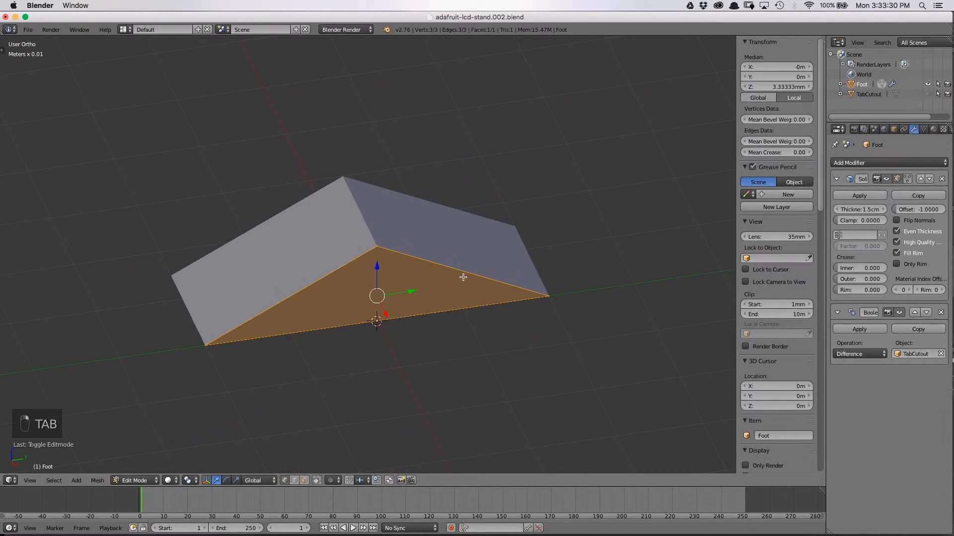
{"action": "right_click", "coordinate": [558, 297]}
{"action": "key", "text": "g"}
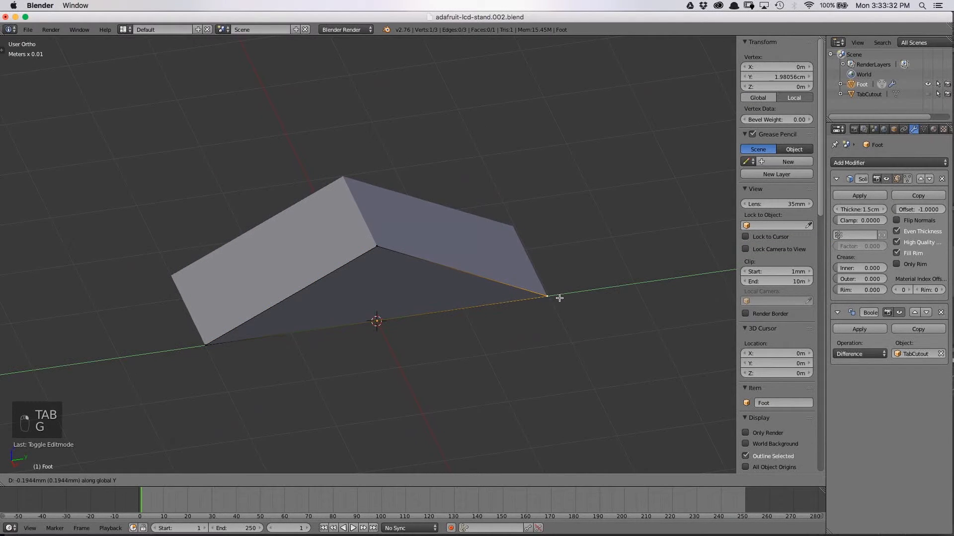
{"action": "left_click", "coordinate": [674, 274]}
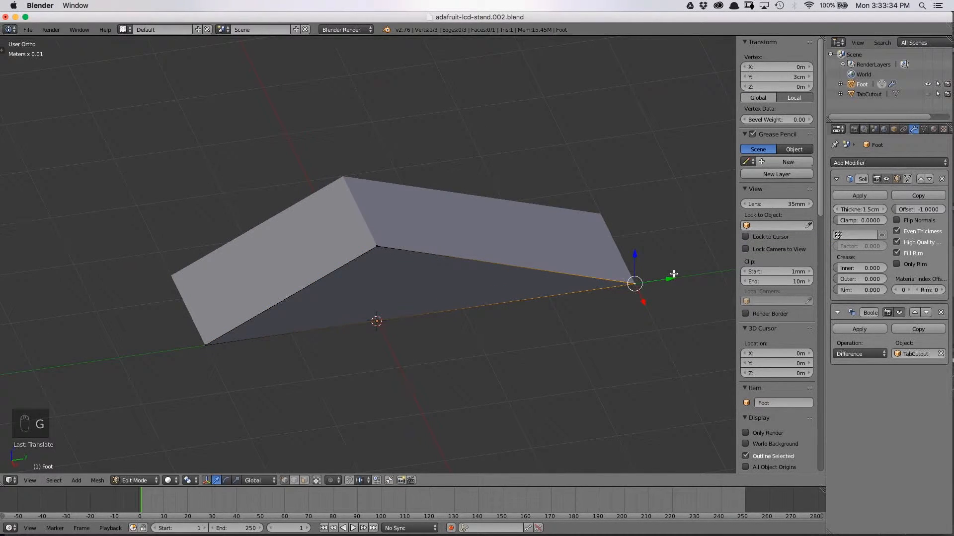
{"action": "key", "text": "Tab"}
{"action": "middle_click_drag", "start_coordinate": [639, 294], "coordinate": [517, 298]}
- Clear the selection in Object Mode and select only the Foot
{"action": "key", "text": "Tab"}
{"action": "key", "text": "Tab"}
{"action": "key", "text": "a"}
{"action": "key", "text": "a"}
{"action": "key", "text": "a"}
{"action": "middle_click_drag", "start_coordinate": [486, 218], "coordinate": [209, 94]}
{"action": "right_click", "coordinate": [381, 222]}
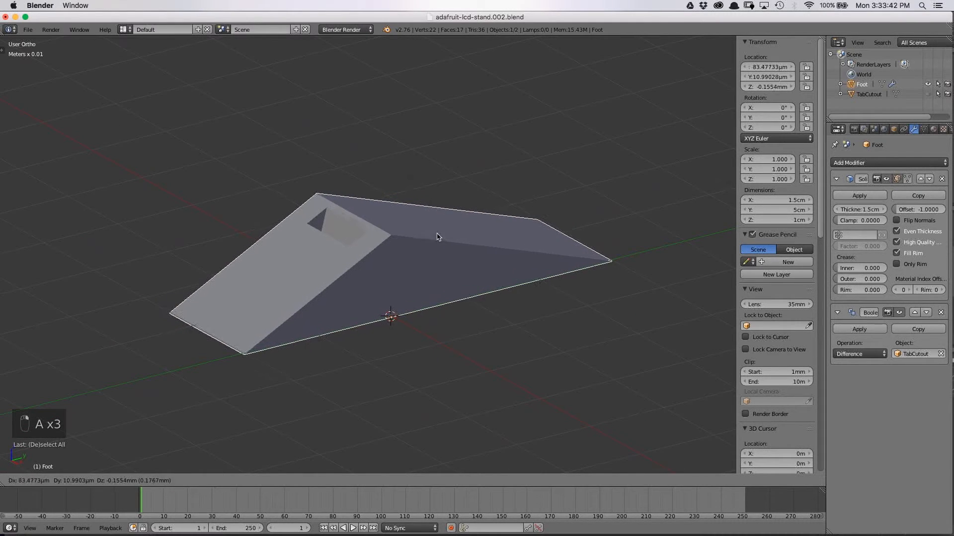
- Export the selected Foot as Wavefront OBJ with Y Forward and Z Up, named adafruit-lcd-stand.002.obj
{"action": "left_click", "coordinate": [28, 30]}
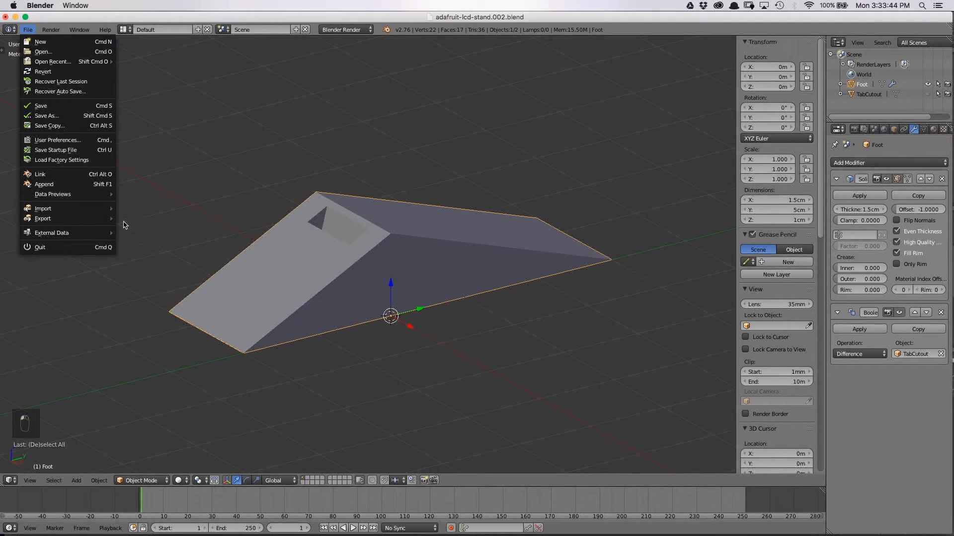
{"action": "mouse_move", "coordinate": [83, 223]}
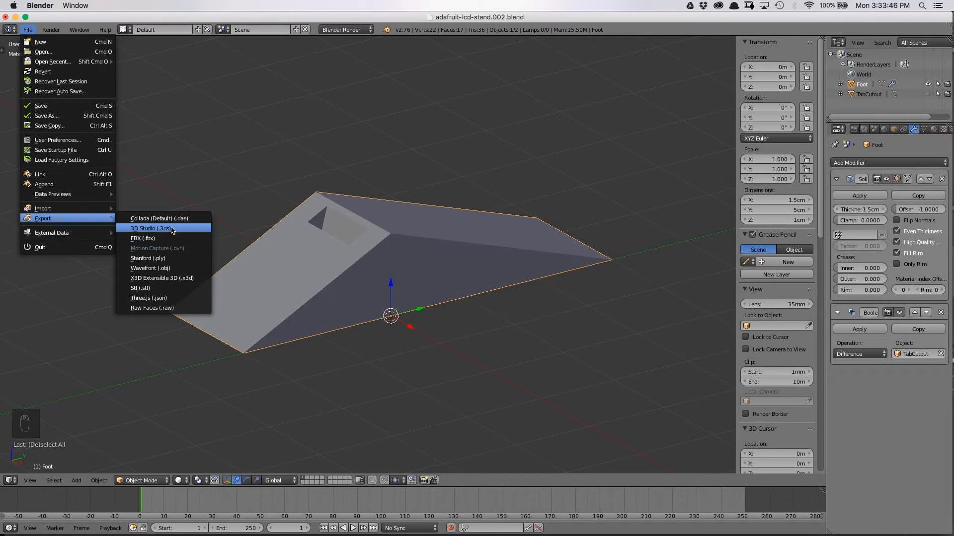
{"action": "left_click", "coordinate": [169, 269]}
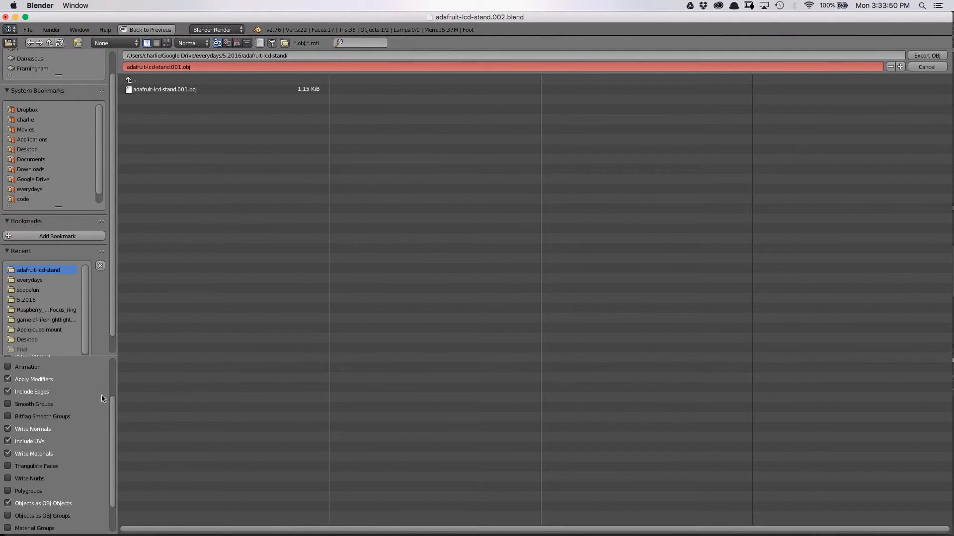
{"action": "scroll", "coordinate": [102, 398], "scroll_direction": "up", "scroll_amount": 3}
{"action": "left_click", "coordinate": [42, 370]}
{"action": "left_click", "coordinate": [43, 401]}
{"action": "left_click", "coordinate": [43, 371]}
{"action": "left_click", "coordinate": [43, 397]}
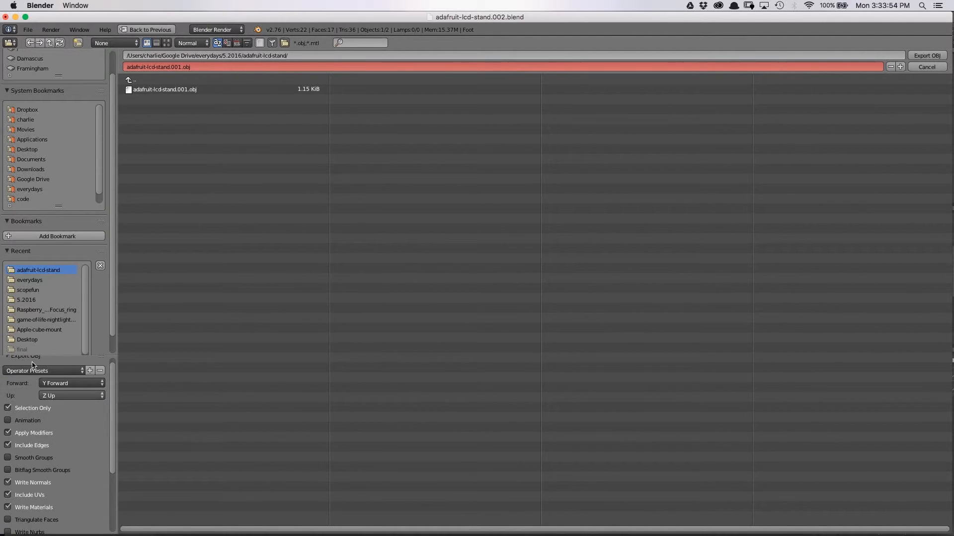
{"action": "left_click", "coordinate": [179, 68]}
{"action": "left_click", "coordinate": [179, 68]}
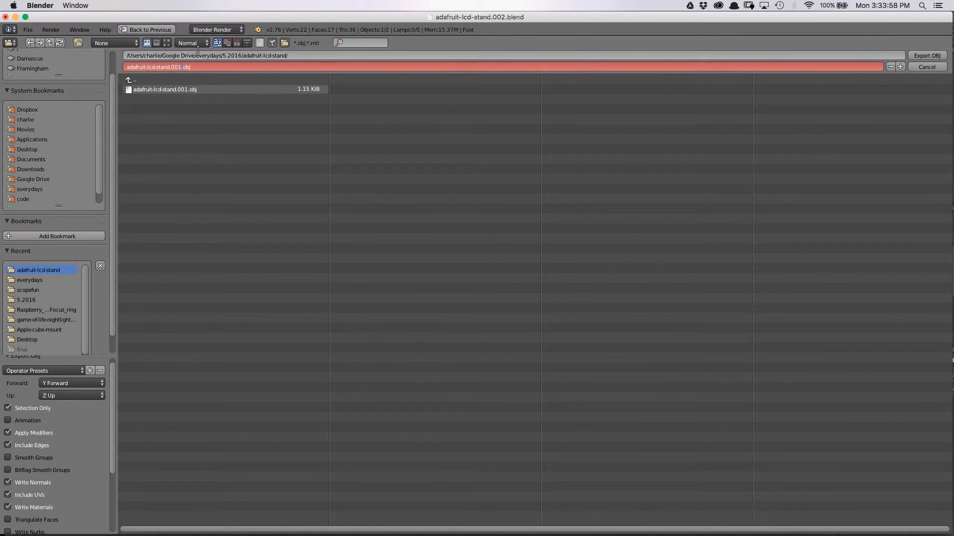
{"action": "left_click", "coordinate": [925, 56]}
- Switch to MakerBot, delete the old foot from the build plate and add adafruit-lcd-stand.002.obj
{"action": "key", "text": "super+Tab"}
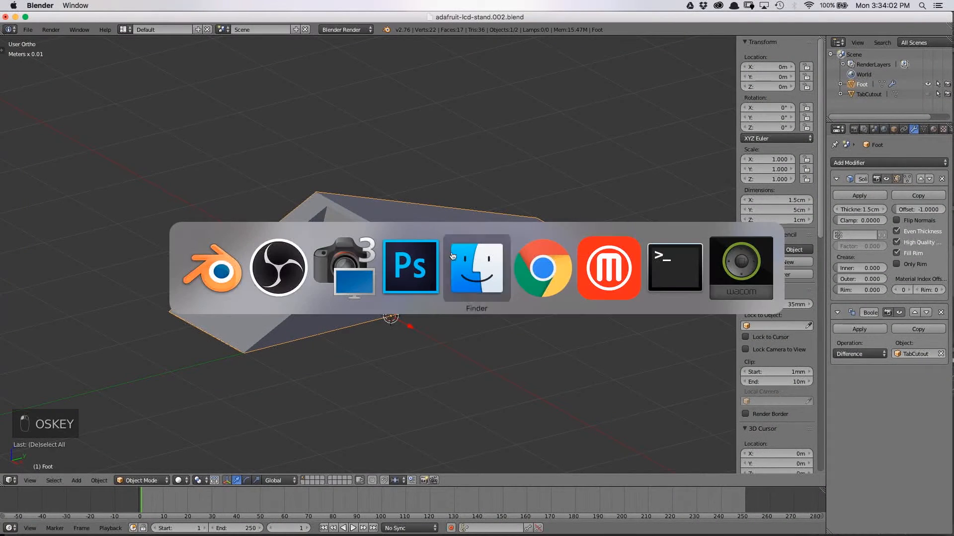
{"action": "left_click", "coordinate": [604, 269]}
{"action": "left_click_drag", "start_coordinate": [430, 313], "coordinate": [426, 316]}
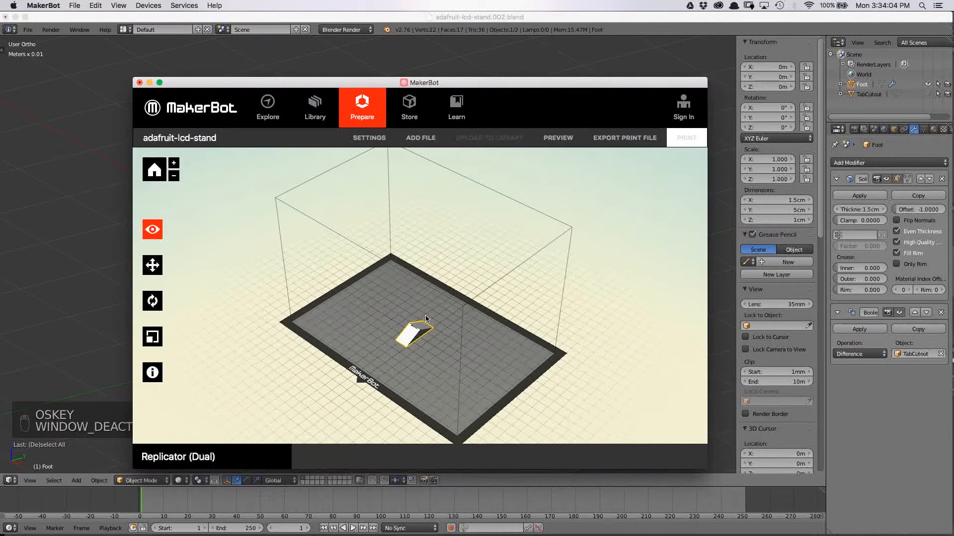
{"action": "key", "text": "BackSpace"}
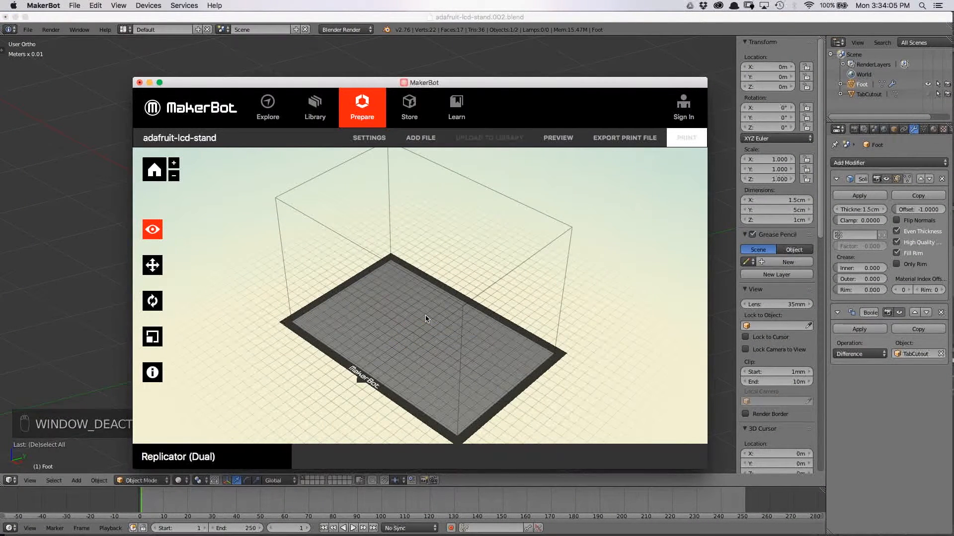
{"action": "left_click", "coordinate": [423, 139]}
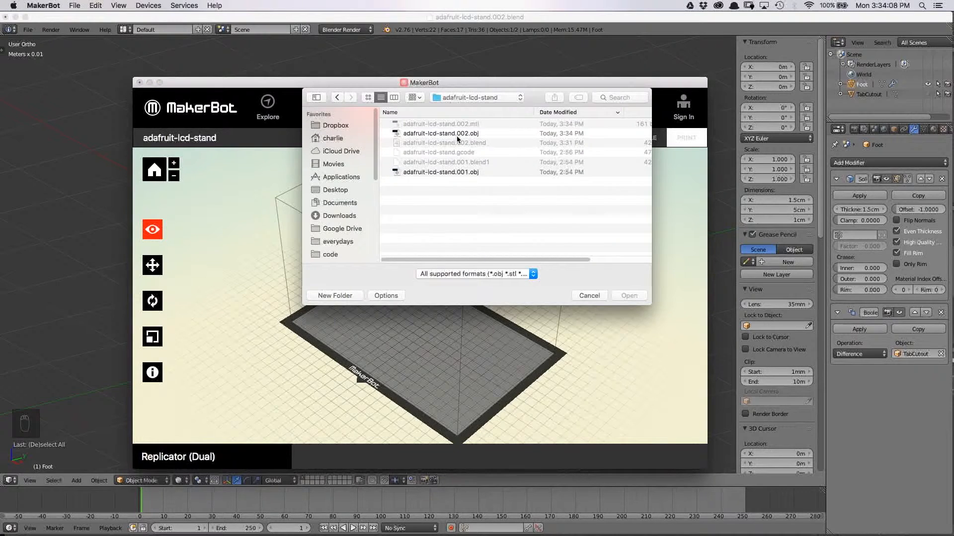
{"action": "left_click", "coordinate": [432, 133]}
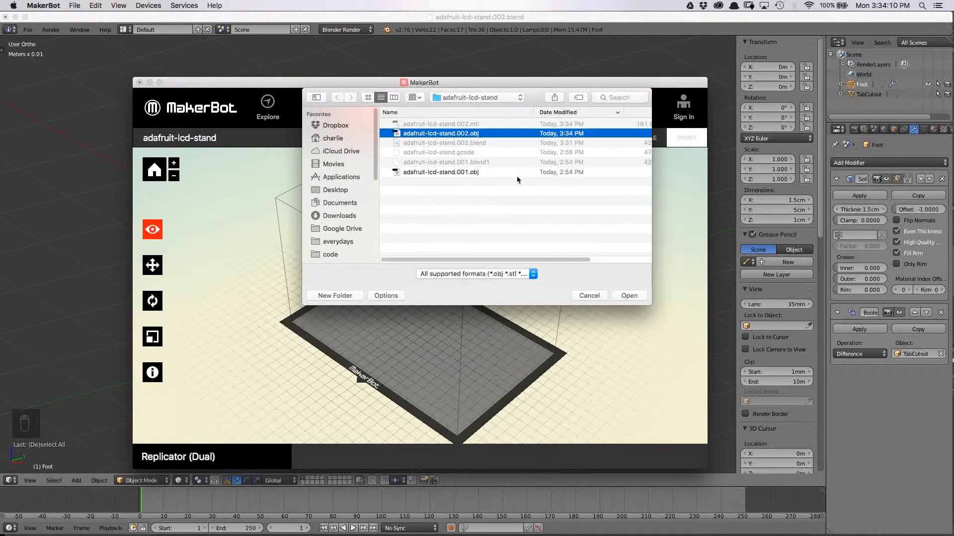
{"action": "left_click", "coordinate": [629, 295]}
- Export the sliced foot as a GCode print file named adafruit-lcd-stand.002
{"action": "left_click_drag", "start_coordinate": [352, 298], "coordinate": [403, 222]}
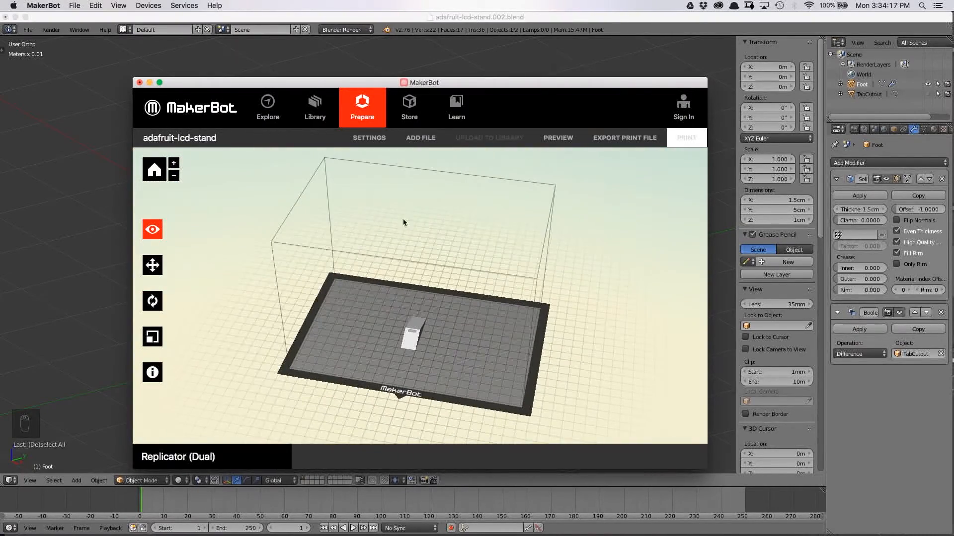
{"action": "left_click", "coordinate": [622, 144]}
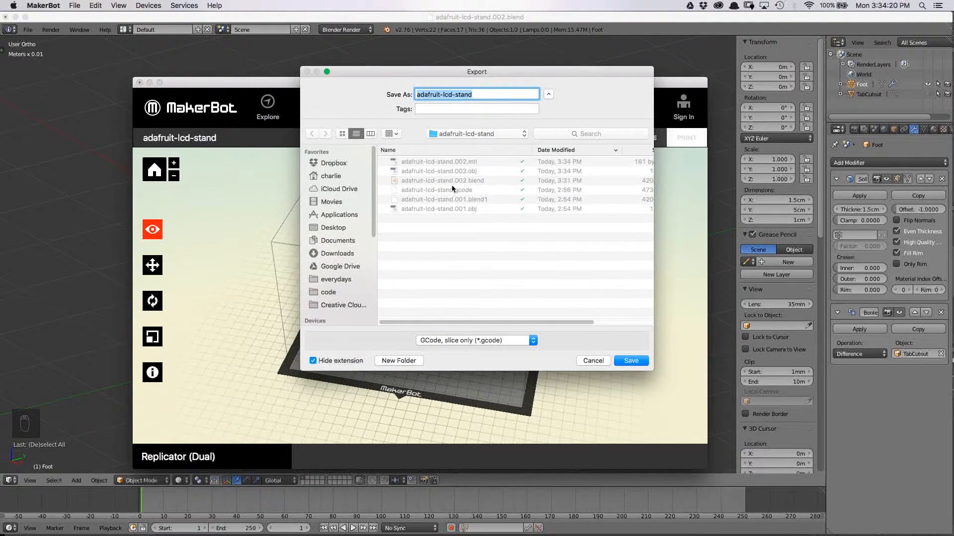
{"action": "left_click", "coordinate": [457, 173]}
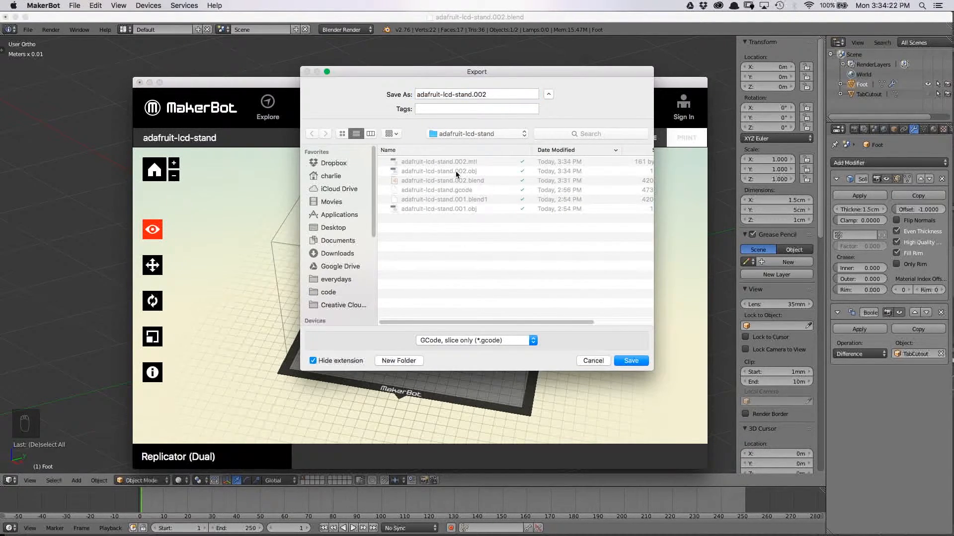
{"action": "left_click", "coordinate": [640, 361]}
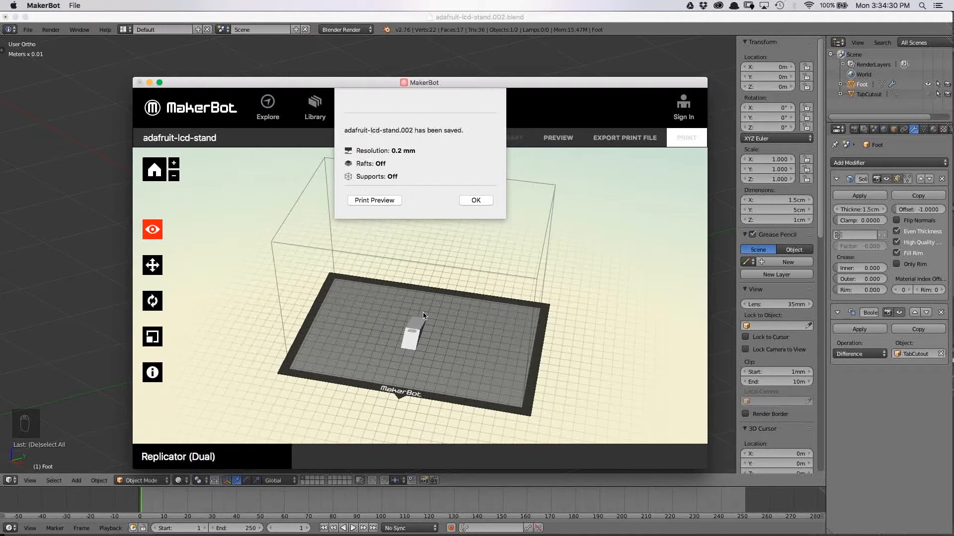
{"action": "left_click", "coordinate": [476, 200]}
- Switch to OctoPrint in Chrome, upload adafruit-lcd-stand.002.gcode and start printing it
{"action": "key", "text": "super+Tab"}
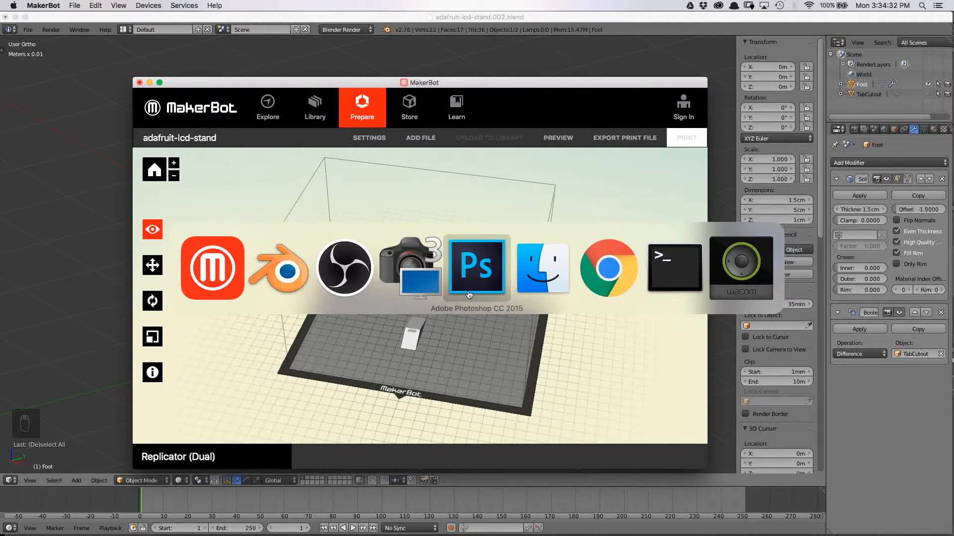
{"action": "key", "text": "super+Tab"}
{"action": "key", "text": "super+Tab"}
{"action": "key", "text": "super+Tab"}
{"action": "key", "text": "super+Tab"}
{"action": "key", "text": "super+Tab"}
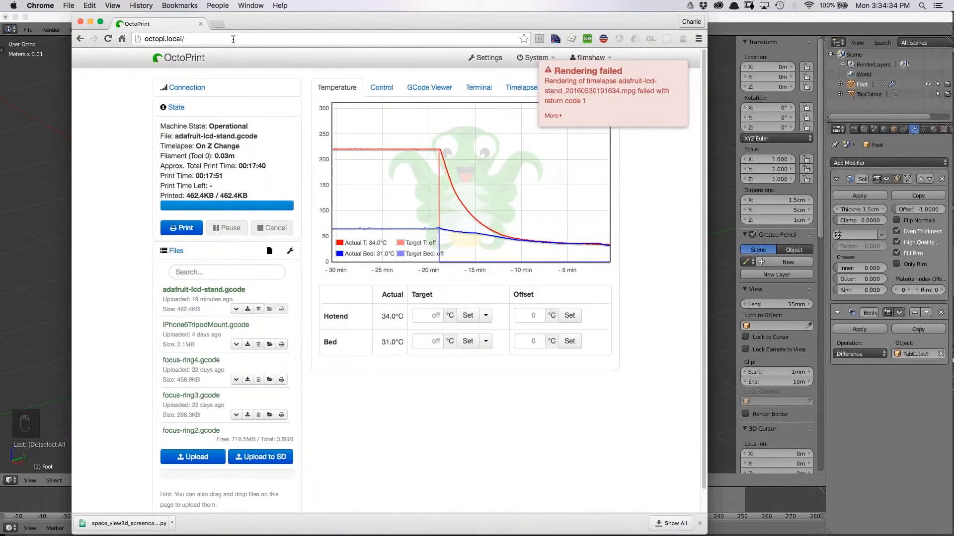
{"action": "left_click", "coordinate": [193, 457]}
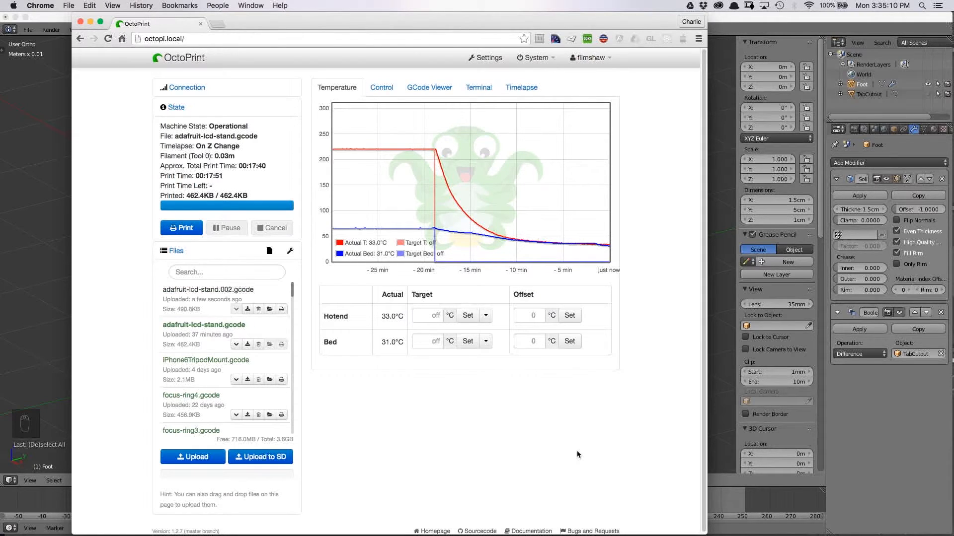
{"action": "left_click", "coordinate": [281, 309]}
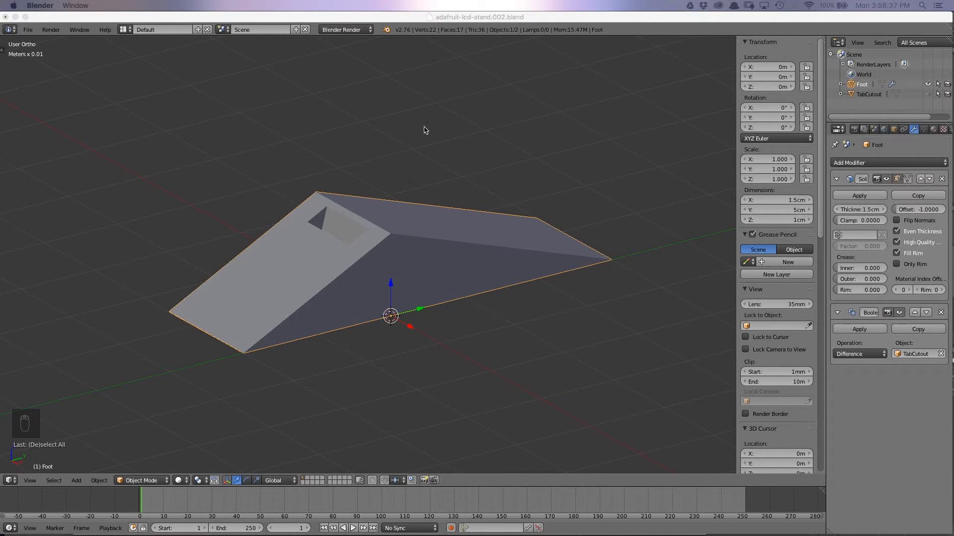
- Switch to Blender, unhide TabCutout and select it in the top view
{"action": "middle_click_drag", "start_coordinate": [491, 220], "coordinate": [364, 268]}
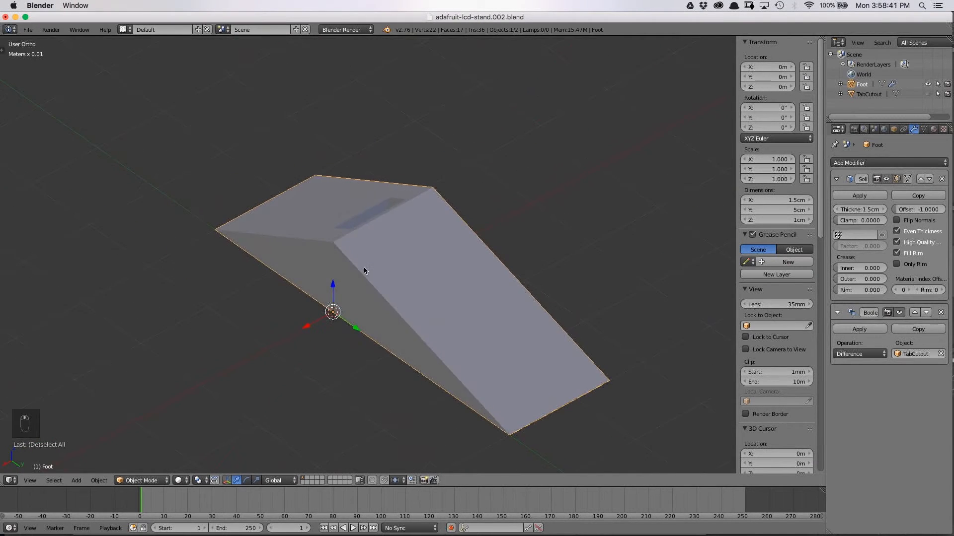
{"action": "key", "text": "KP_1"}
{"action": "key", "text": "alt+h"}
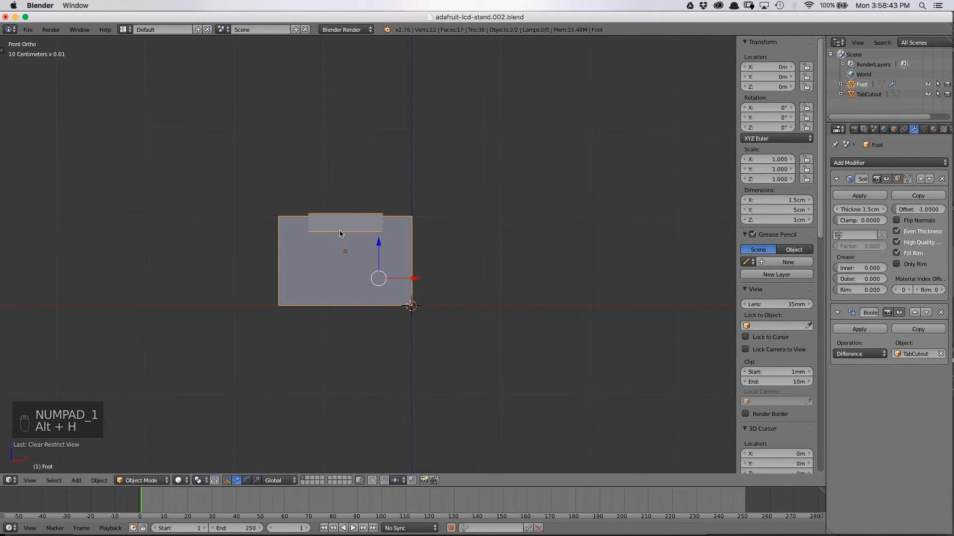
{"action": "middle_click_drag", "start_coordinate": [393, 201], "coordinate": [415, 225]}
{"action": "right_click", "coordinate": [359, 256]}
{"action": "key", "text": "KP_7"}
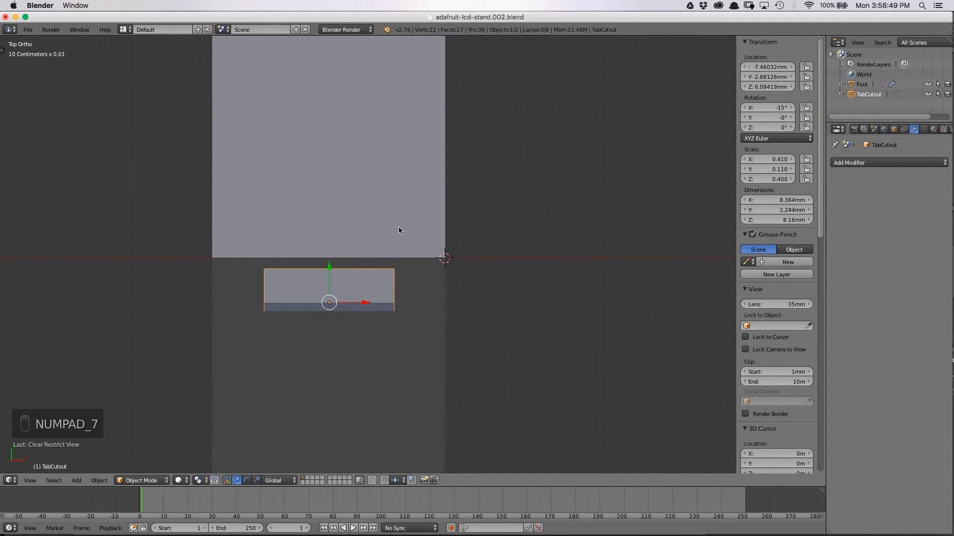
- Scale the TabCutout mesh by 1.05 along the X axis in Edit Mode
{"action": "key", "text": "s"}
{"action": "right_click", "coordinate": [438, 296]}
{"action": "key", "text": "Tab"}
{"action": "key", "text": "s"}
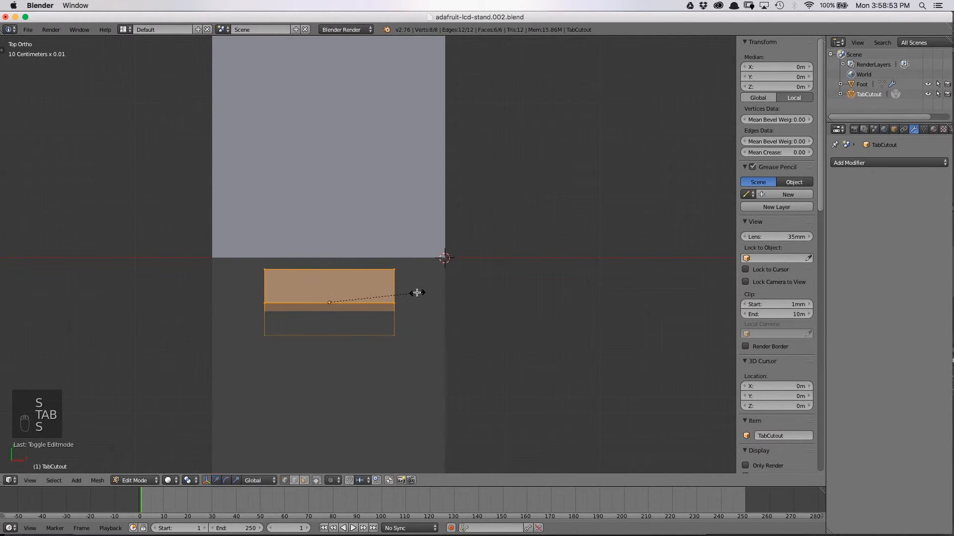
{"action": "key", "text": "x"}
{"action": "type", "text": "1.05"}
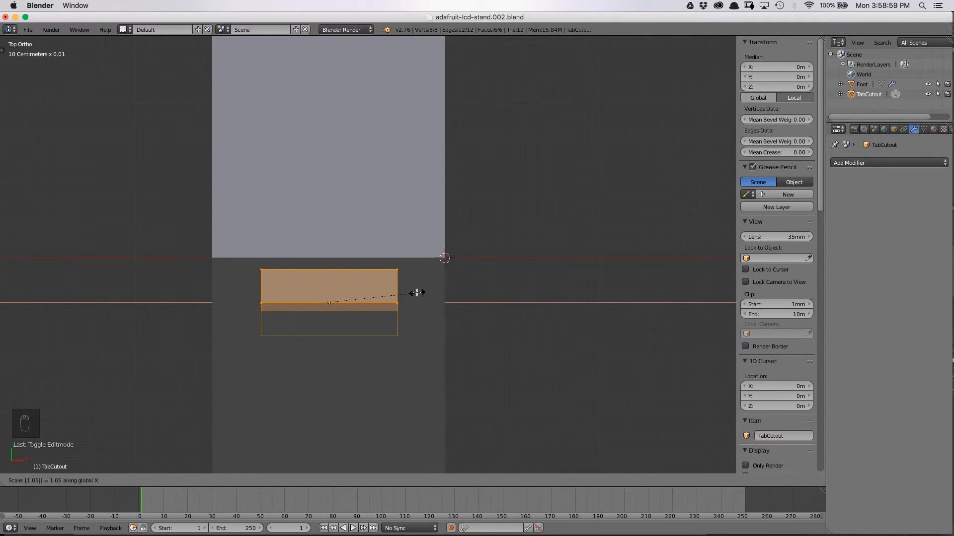
{"action": "key", "text": "Return"}
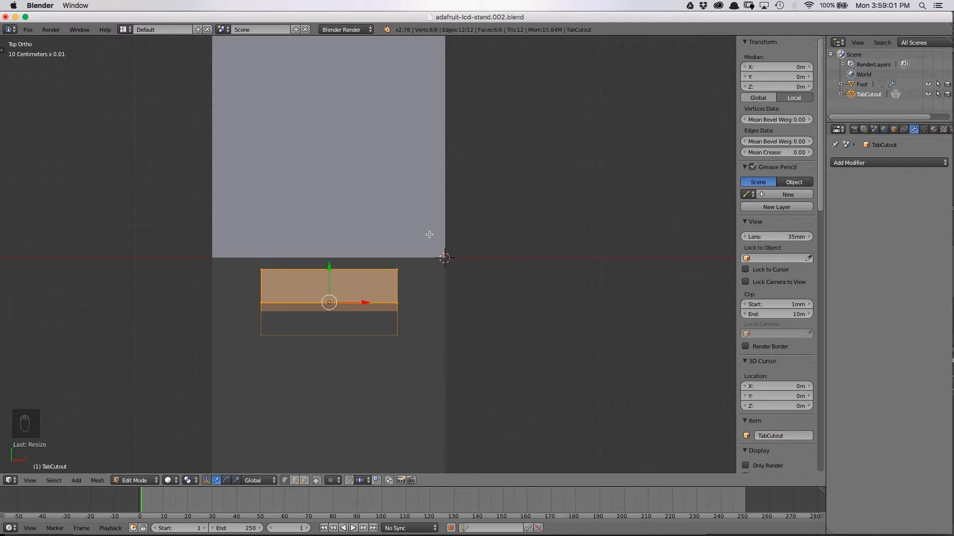
{"action": "key", "text": "KP_1"}
{"action": "key", "text": "KP_3"}
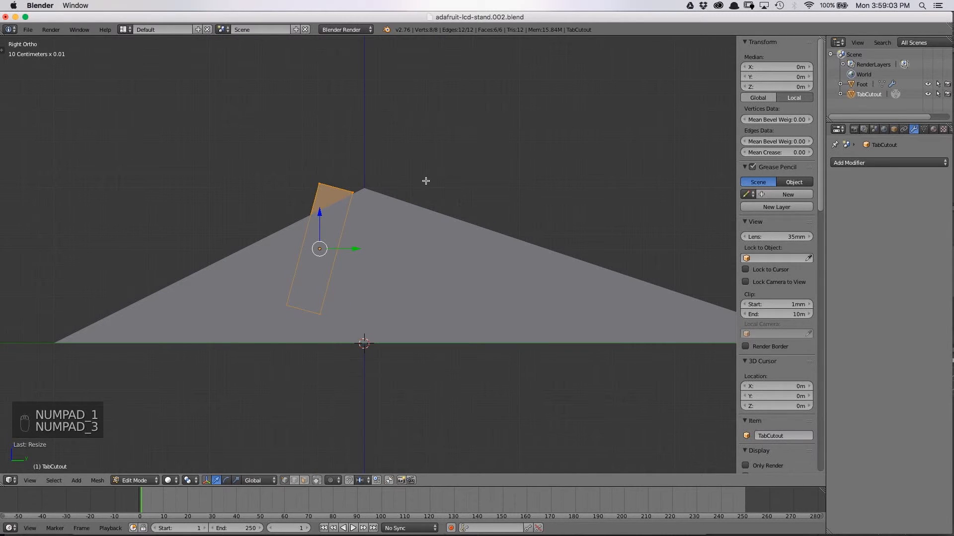
{"action": "key", "text": "s"}
{"action": "key", "text": "y"}
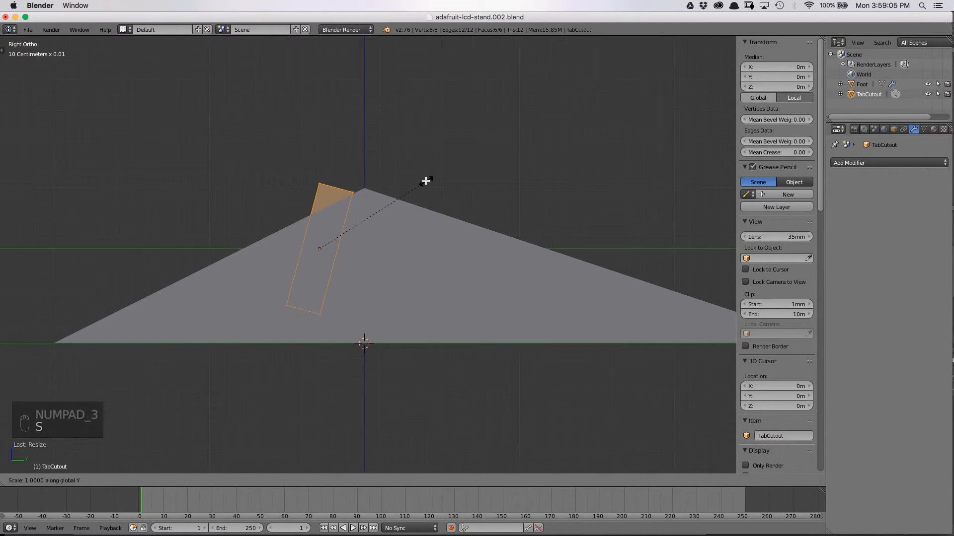
{"action": "key", "text": "y"}
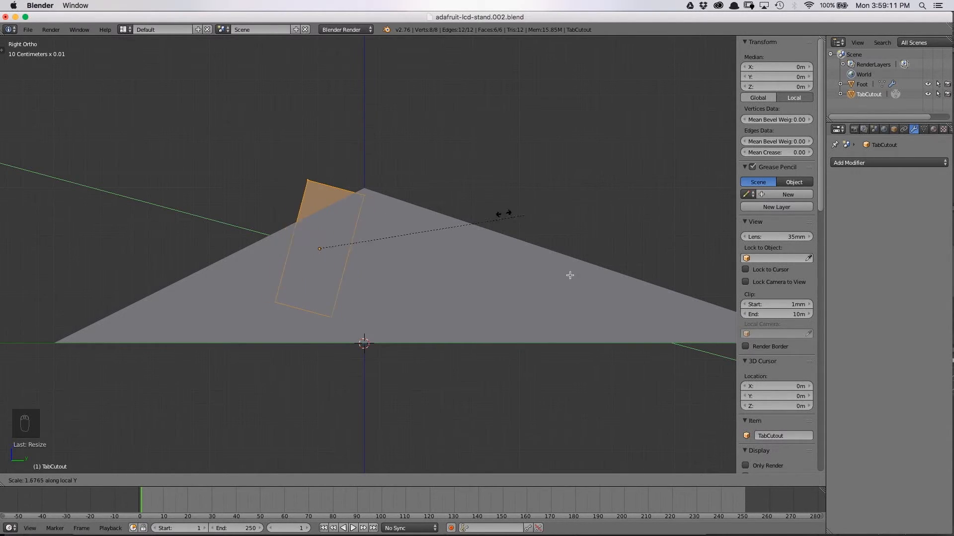
{"action": "left_click", "coordinate": [432, 271]}
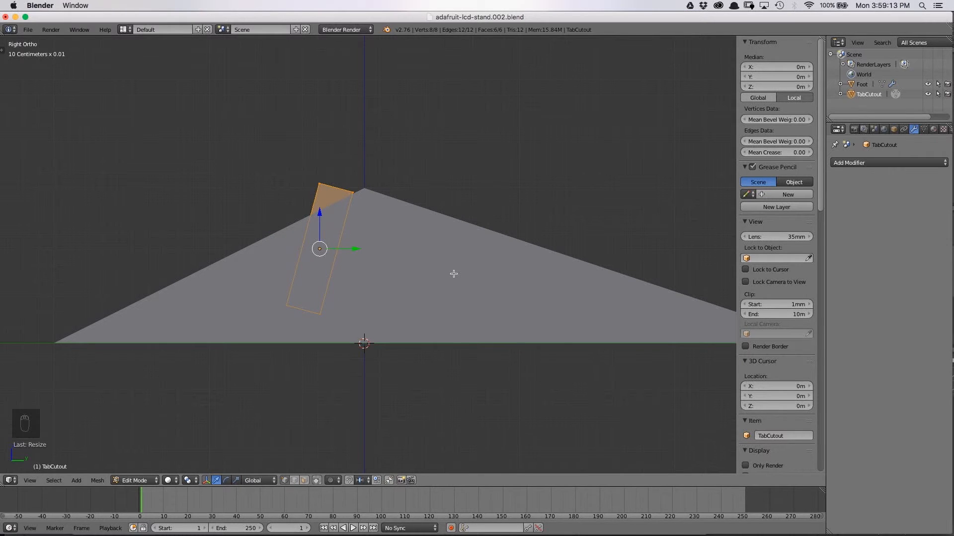
{"action": "key", "text": "s"}
{"action": "key", "text": "y"}
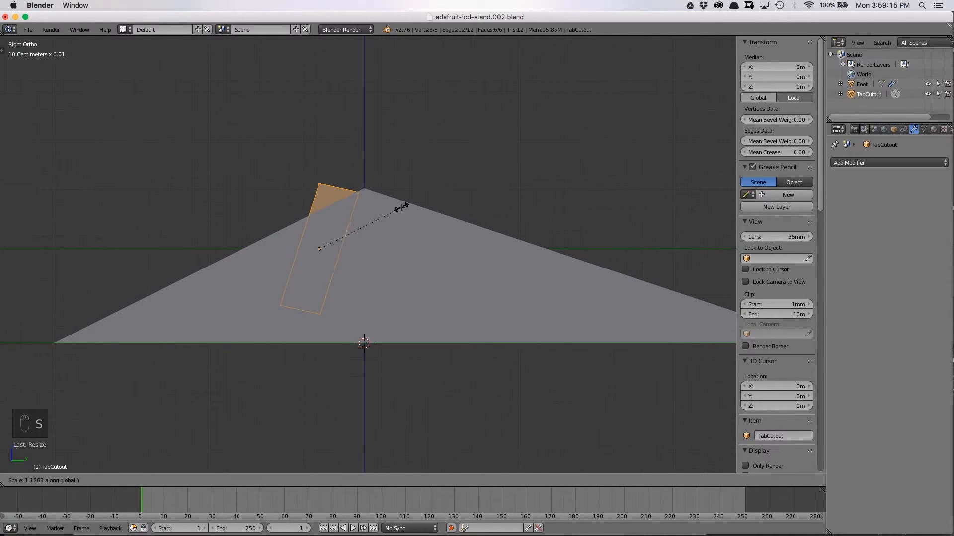
{"action": "right_click", "coordinate": [436, 190]}
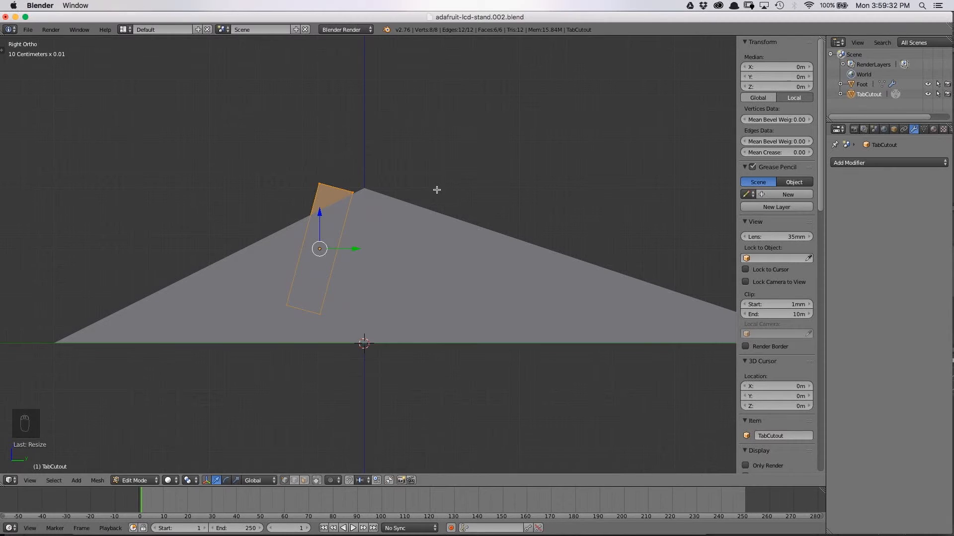
- Scale the TabCutout mesh along its local Y axis to about 2.31 mm thick and return to Object Mode
{"action": "key", "text": "s"}
{"action": "key", "text": "y"}
{"action": "key", "text": "y"}
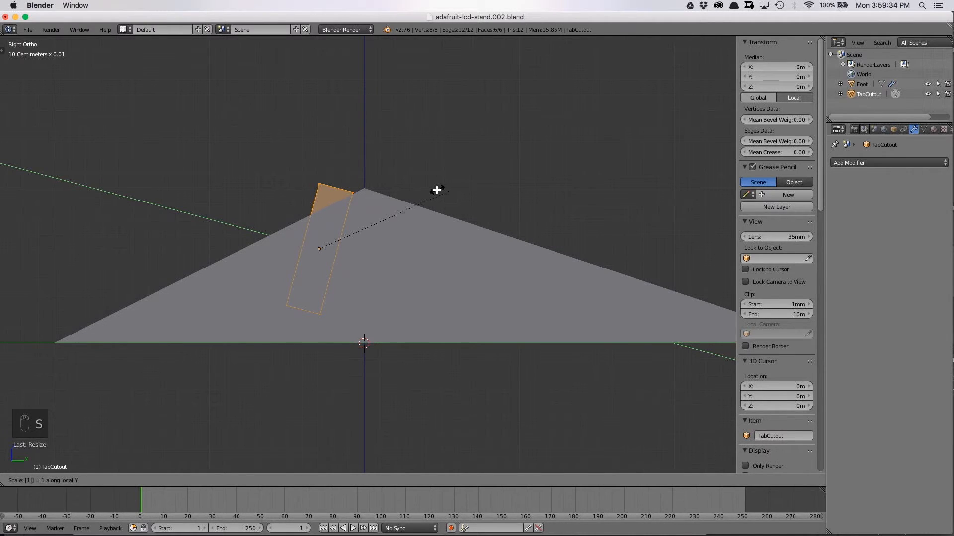
{"action": "key", "text": "Return"}
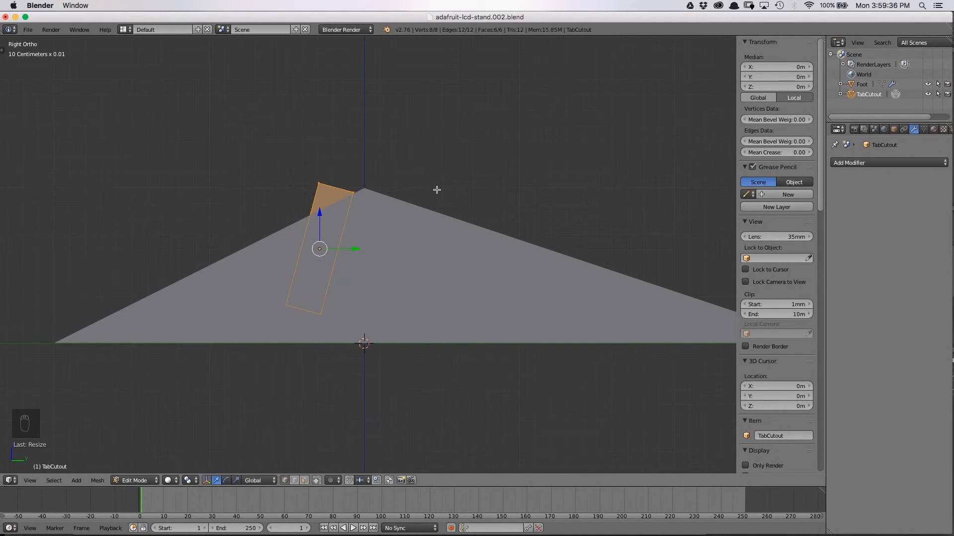
{"action": "key", "text": "Tab"}
- Move only TabCutout's bottom vertices down about 0.4 mm along global Z in Edit Mode
{"action": "middle_click_drag", "start_coordinate": [312, 177], "coordinate": [378, 249]}
{"action": "key", "text": "z"}
{"action": "key", "text": "z"}
{"action": "key", "text": "KP_1"}
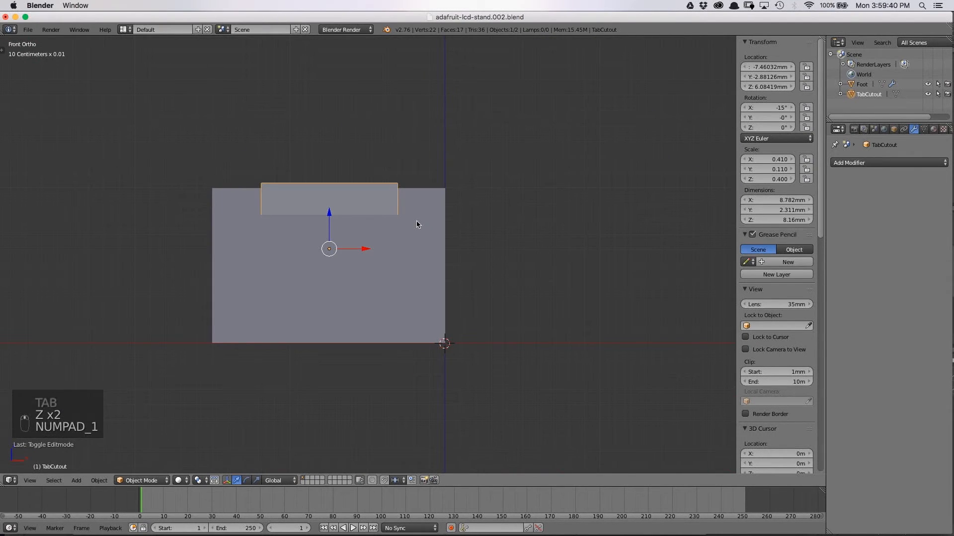
{"action": "key", "text": "z"}
{"action": "key", "text": "Tab"}
{"action": "key", "text": "a"}
{"action": "key", "text": "a"}
{"action": "key", "text": "b"}
{"action": "left_click_drag", "start_coordinate": [251, 292], "coordinate": [437, 323]}
{"action": "key", "text": "g"}
{"action": "key", "text": "z"}
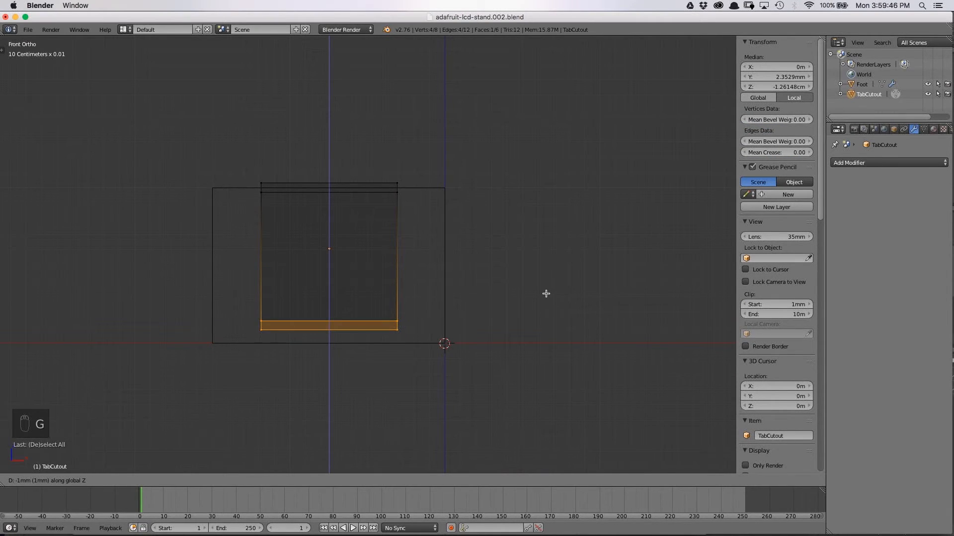
{"action": "left_click", "coordinate": [543, 227]}
- Return to Object Mode and hide TabCutout to inspect the resized slot in the Foot
{"action": "key", "text": "Tab"}
{"action": "key", "text": "a"}
{"action": "key", "text": "a"}
{"action": "mouse_move", "coordinate": [538, 240]}
{"action": "middle_mouse_down"}
{"action": "mouse_move", "coordinate": [402, 254]}
{"action": "mouse_move", "coordinate": [452, 290]}
{"action": "mouse_move", "coordinate": [445, 282]}
{"action": "middle_mouse_up"}
{"action": "key", "text": "z"}
{"action": "right_click", "coordinate": [334, 235]}
{"action": "key", "text": "h"}
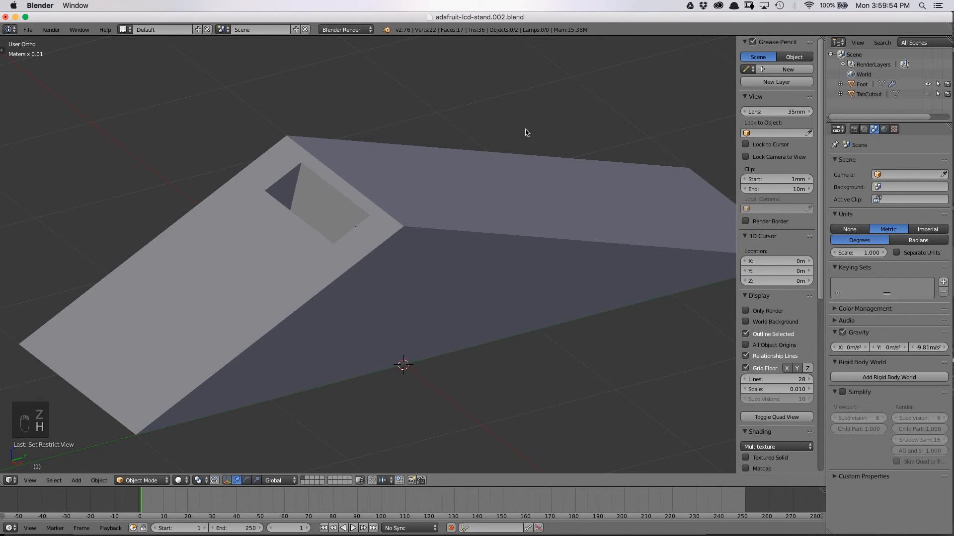
- Unhide TabCutout and rotate it by 5° in the right side view, giving an X rotation of -20°
{"action": "key", "text": "alt+h"}
{"action": "key", "text": "KP_1"}
{"action": "key", "text": "KP_3"}
{"action": "key", "text": "z"}
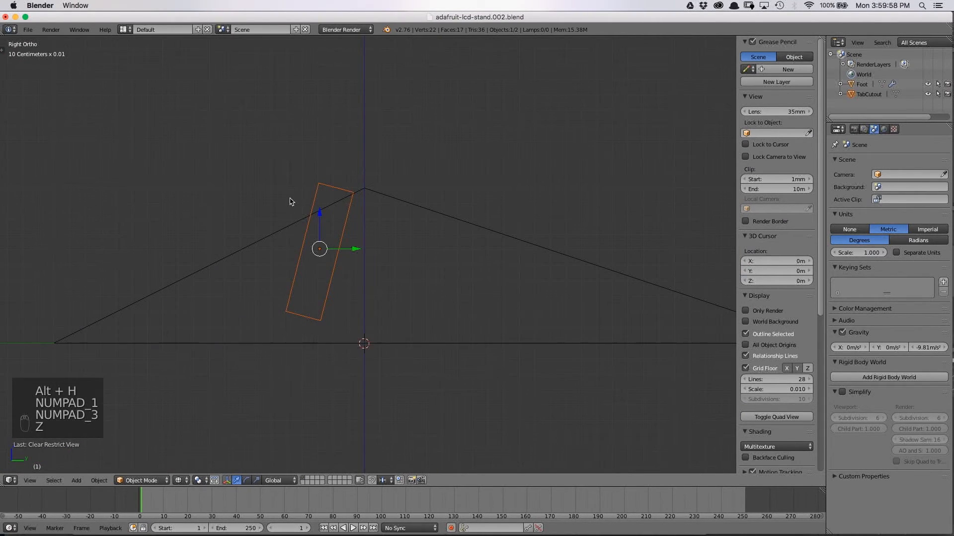
{"action": "key", "text": "Tab"}
{"action": "key", "text": "a"}
{"action": "key", "text": "a"}
{"action": "key", "text": "a"}
{"action": "key", "text": "Tab"}
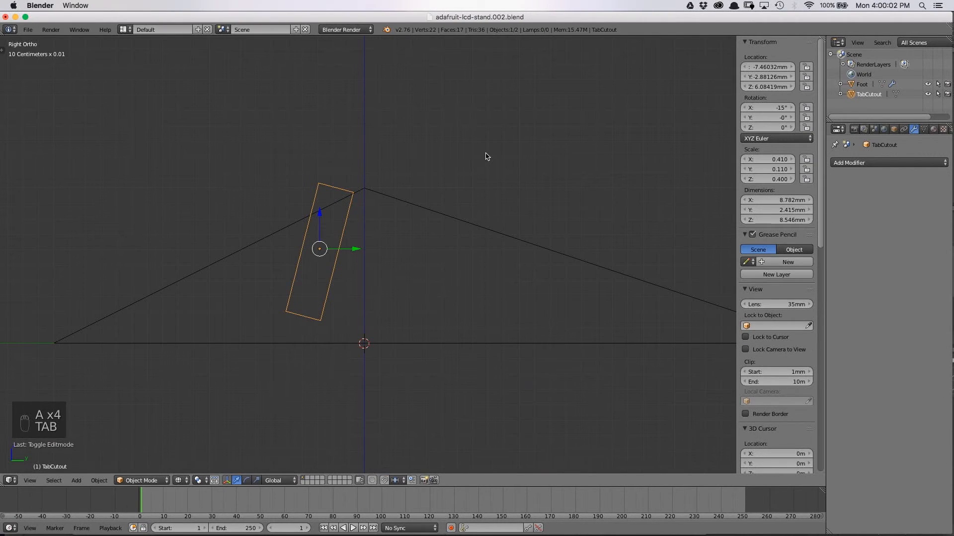
{"action": "key", "text": "r"}
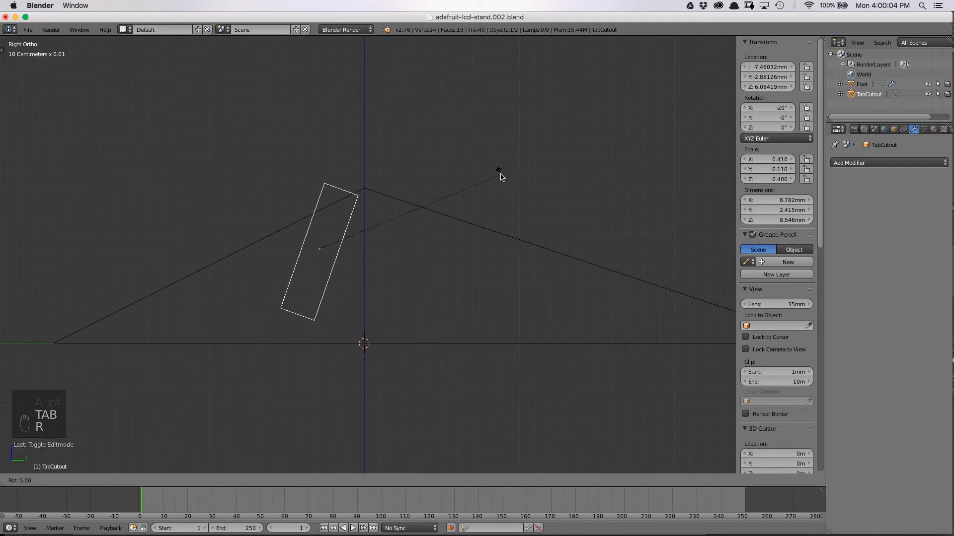
{"action": "left_click", "coordinate": [501, 174]}
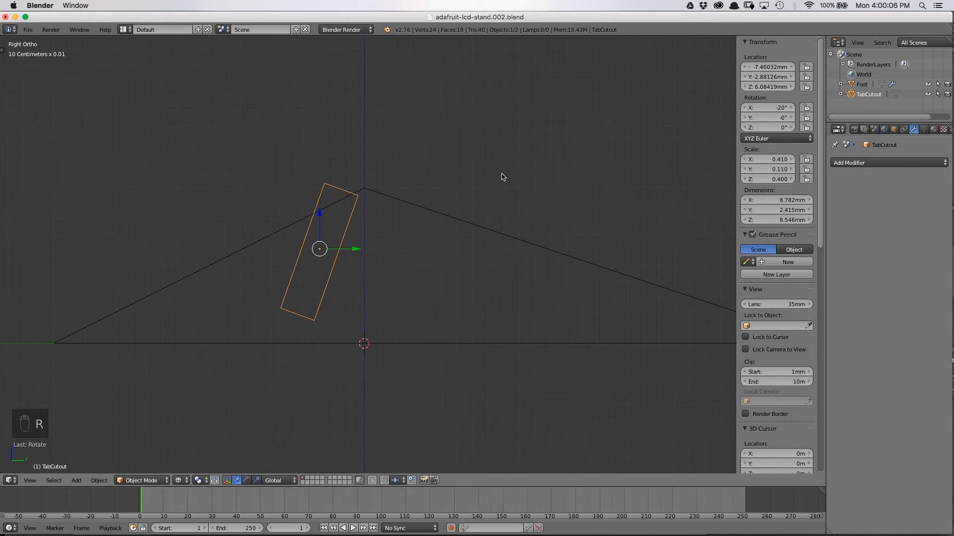
- Raise TabCutout along global Z to a Z location of about 6.58 mm
{"action": "key", "text": "g"}
{"action": "key", "text": "z"}
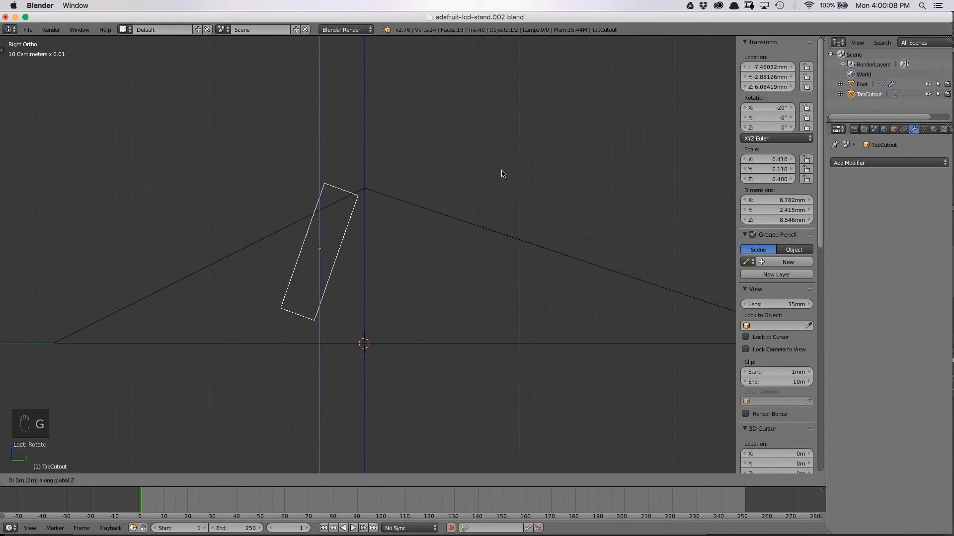
{"action": "left_click", "coordinate": [528, 127]}
{"action": "key", "text": "g"}
{"action": "key", "text": "z"}
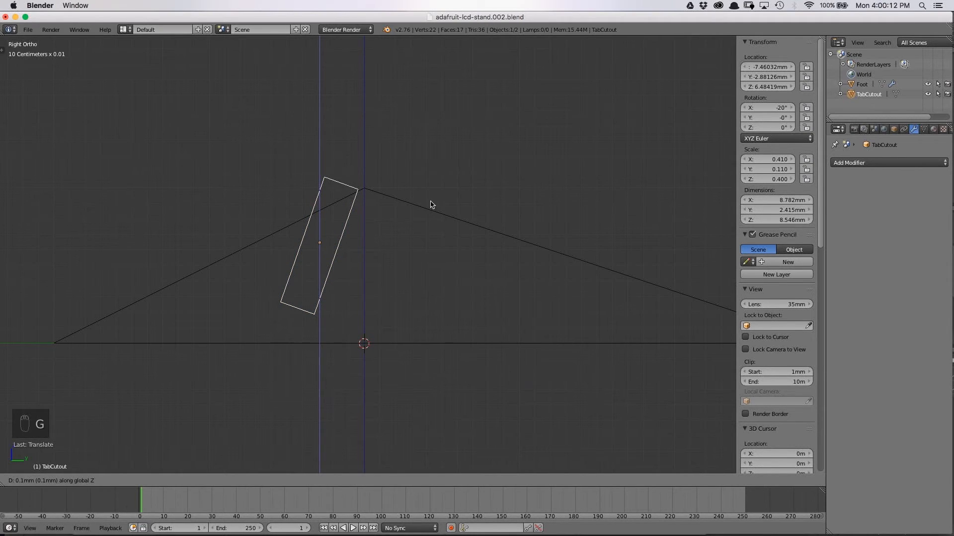
{"action": "left_click", "coordinate": [436, 198]}
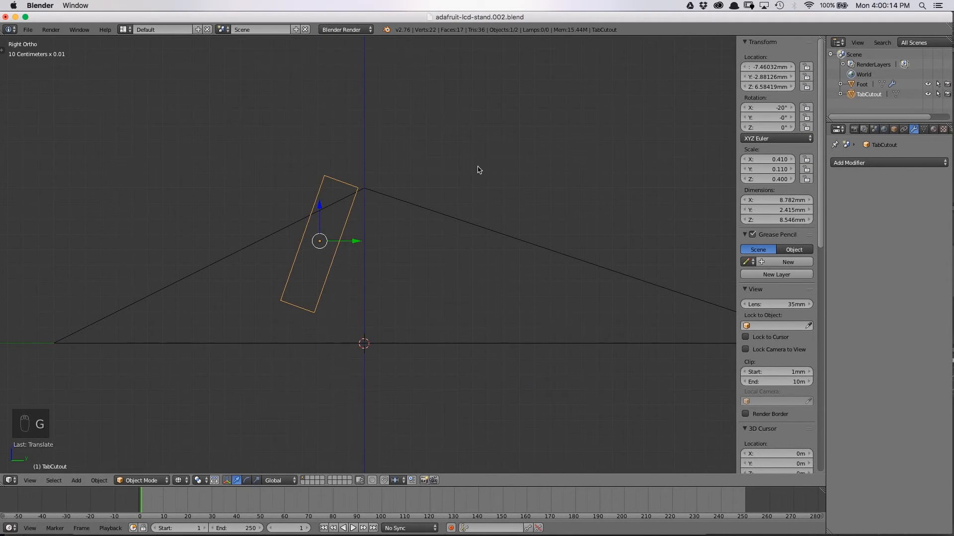
- Return to solid shading, hide TabCutout and inspect the steeper slot in the Foot
{"action": "key", "text": "z"}
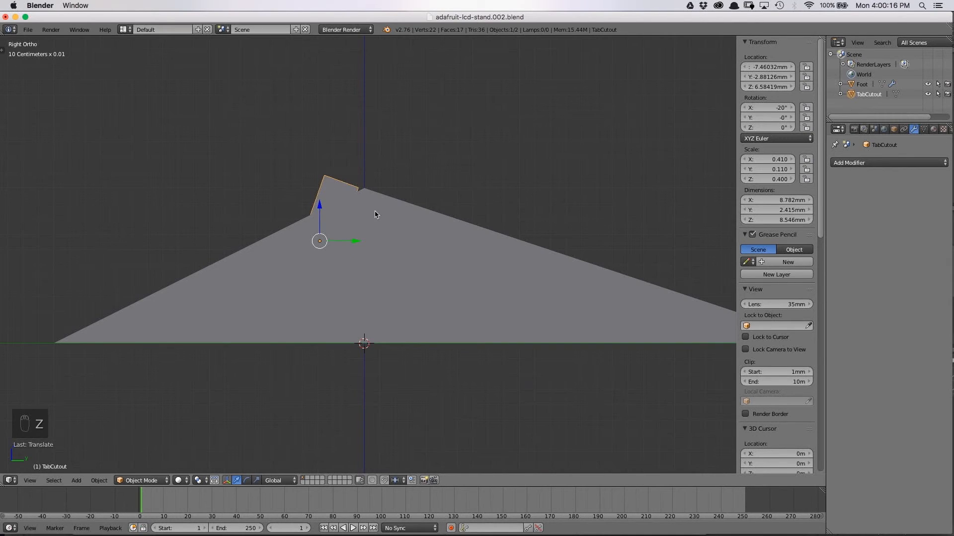
{"action": "middle_click_drag", "start_coordinate": [375, 215], "coordinate": [338, 214]}
{"action": "right_click", "coordinate": [339, 208]}
{"action": "right_click", "coordinate": [340, 208]}
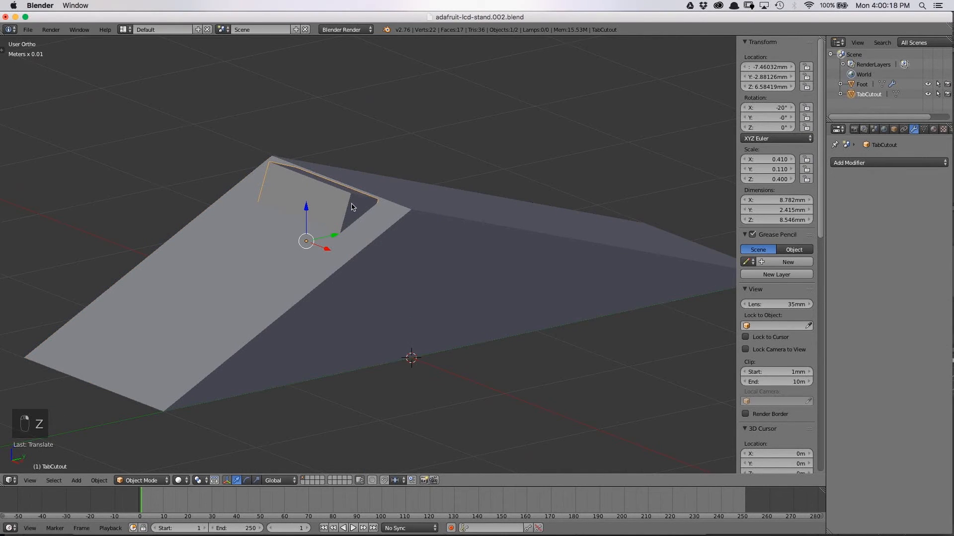
{"action": "key", "text": "h"}
{"action": "middle_click_drag", "start_coordinate": [405, 214], "coordinate": [383, 160]}
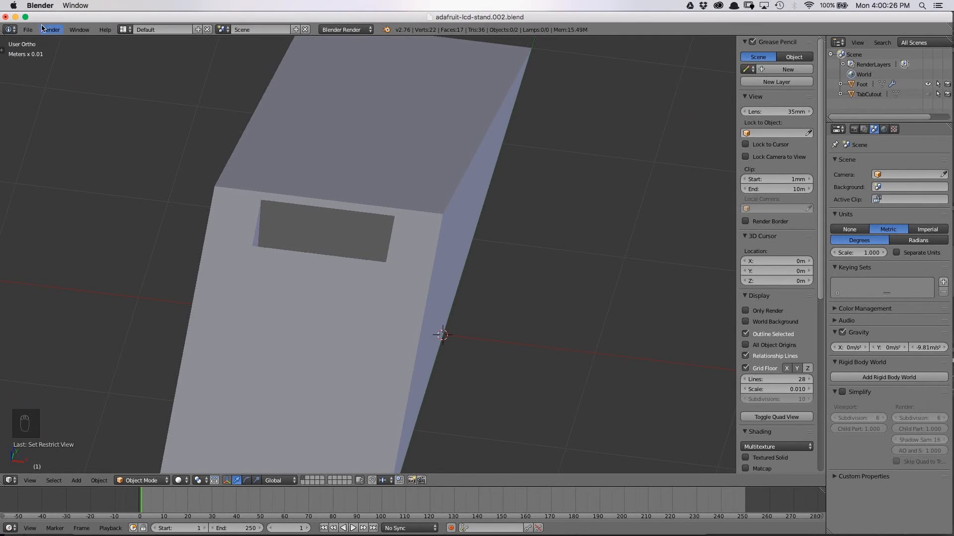
- Save the stand model as a new version named adafruit-lcd-stand.003.blend
{"action": "left_click", "coordinate": [28, 30]}
{"action": "left_click", "coordinate": [79, 115]}
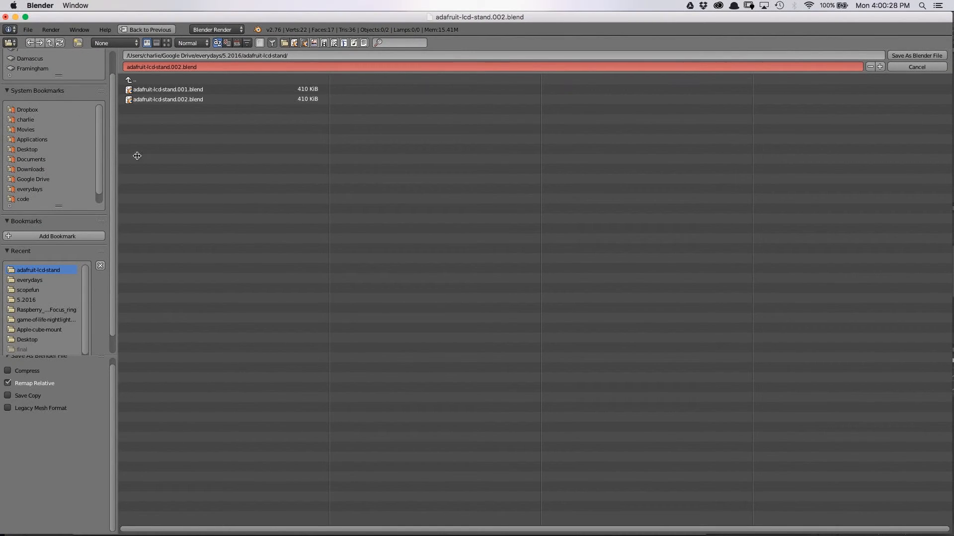
{"action": "left_click", "coordinate": [167, 67]}
- Export the selected Foot as adafruit-lcd-stand.003.obj with Y Forward, Z Up and modifiers applied
{"action": "left_click", "coordinate": [28, 29]}
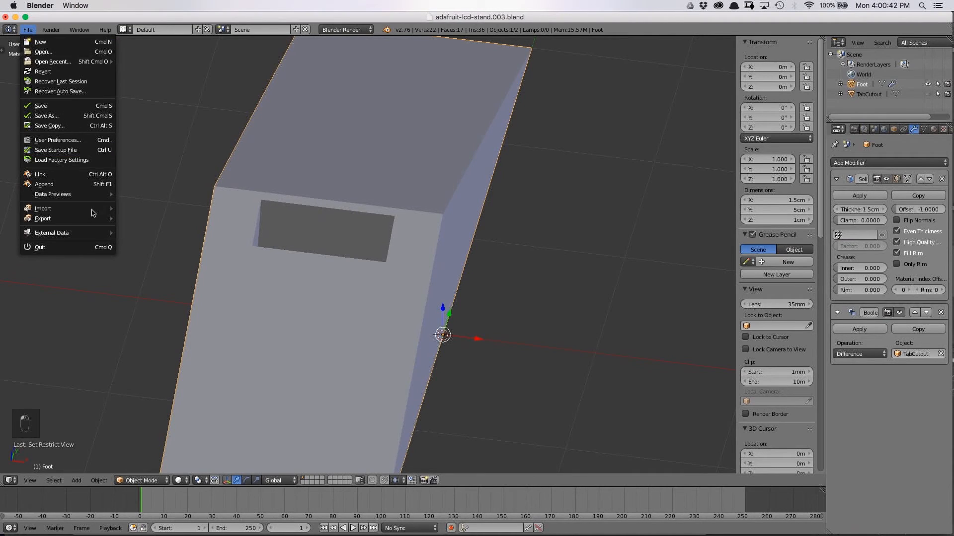
{"action": "mouse_move", "coordinate": [80, 220]}
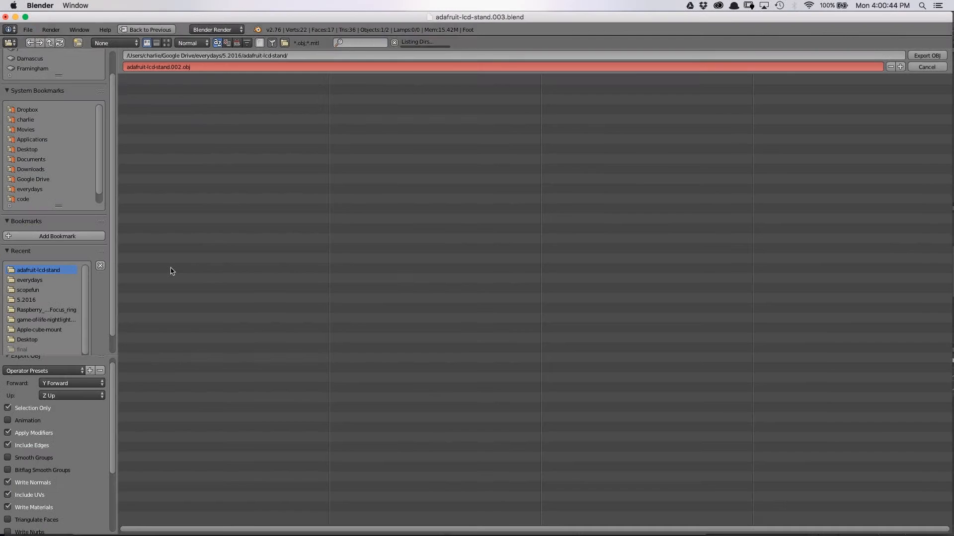
{"action": "left_click", "coordinate": [169, 269]}
{"action": "left_click", "coordinate": [43, 382]}
{"action": "left_click", "coordinate": [44, 384]}
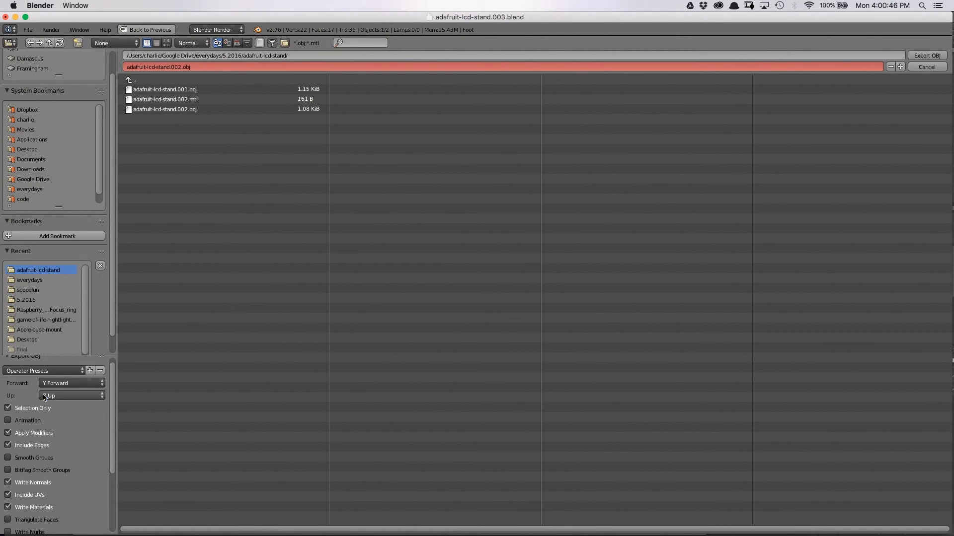
{"action": "left_click", "coordinate": [177, 109]}
{"action": "left_click", "coordinate": [177, 67]}
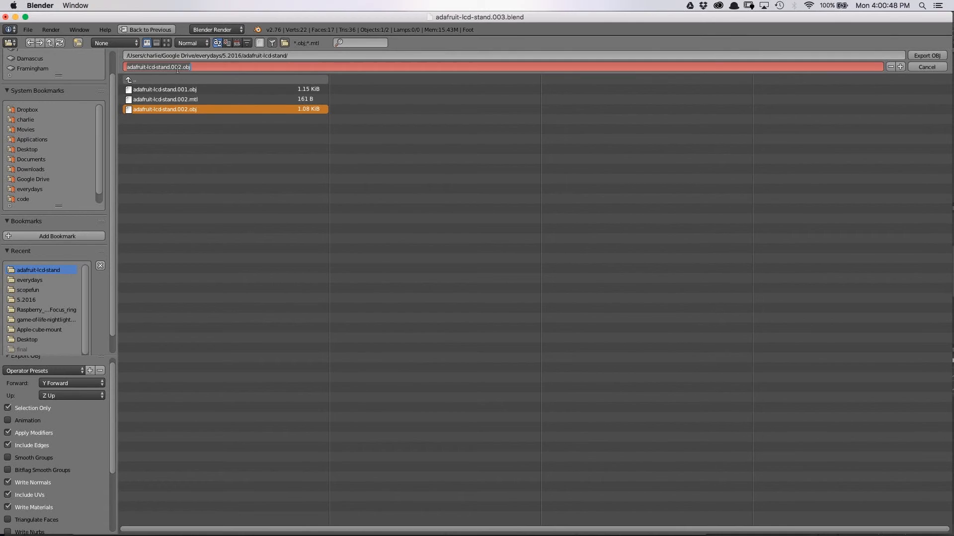
{"action": "left_click", "coordinate": [181, 68]}
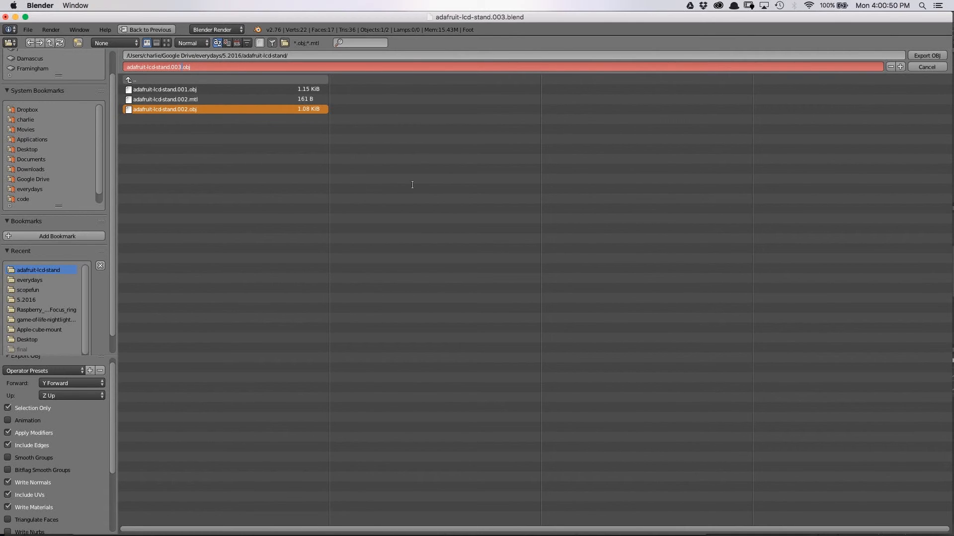
{"action": "left_click", "coordinate": [925, 55]}
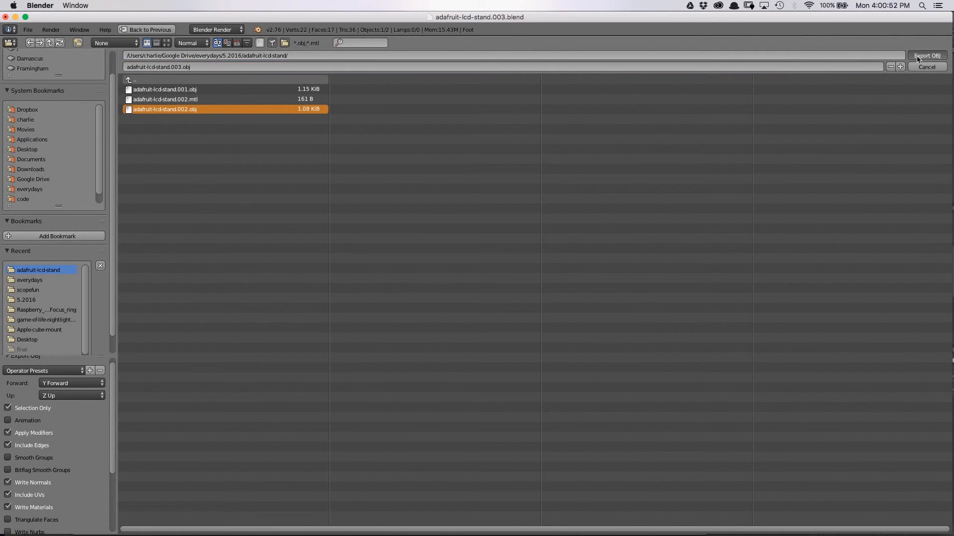
{"action": "left_click", "coordinate": [925, 55]}
- Switch to MakerBot, delete the old foot from the build plate and add adafruit-lcd-stand.003.obj
{"action": "key", "text": "super+Tab"}
{"action": "key", "text": "super+Tab"}
{"action": "key", "text": "super+Tab"}
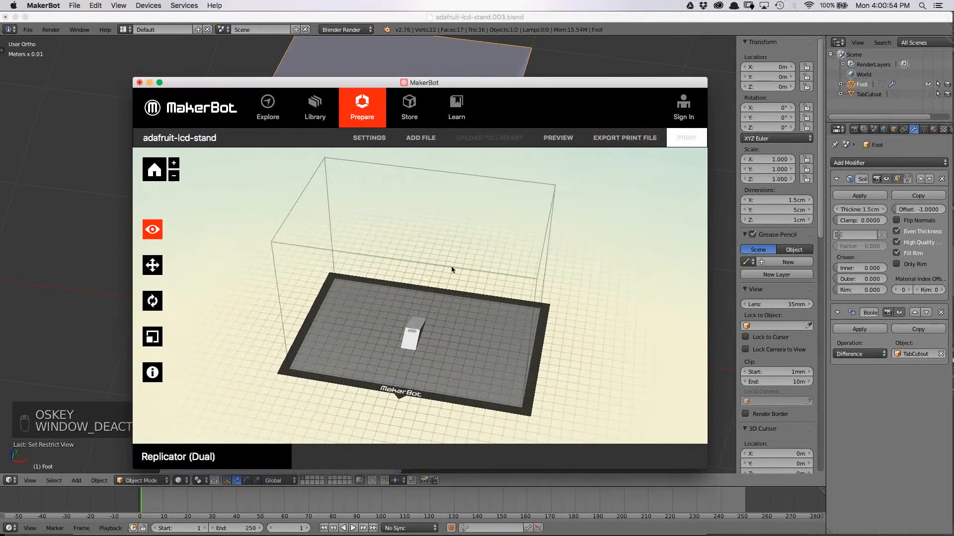
{"action": "left_click", "coordinate": [416, 321]}
{"action": "key", "text": "Delete"}
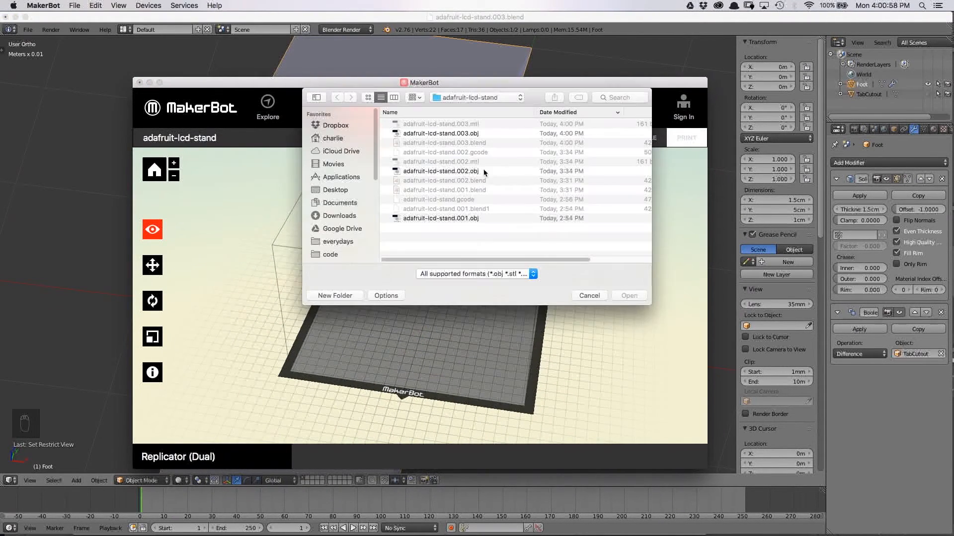
{"action": "left_click", "coordinate": [454, 134]}
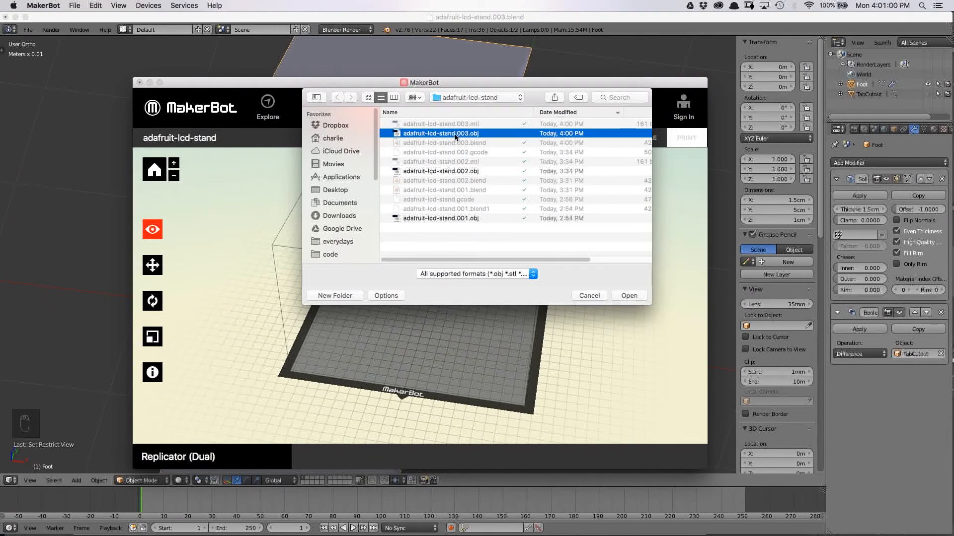
{"action": "left_click", "coordinate": [627, 296]}
- Duplicate the newly added foot and space the two copies side by side on the build plate
{"action": "left_click", "coordinate": [410, 337]}
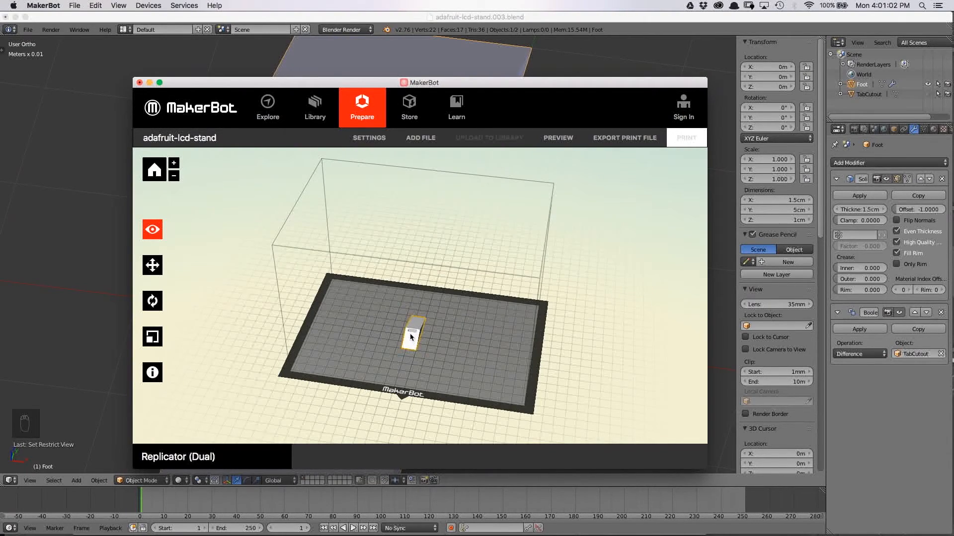
{"action": "left_click", "coordinate": [152, 265]}
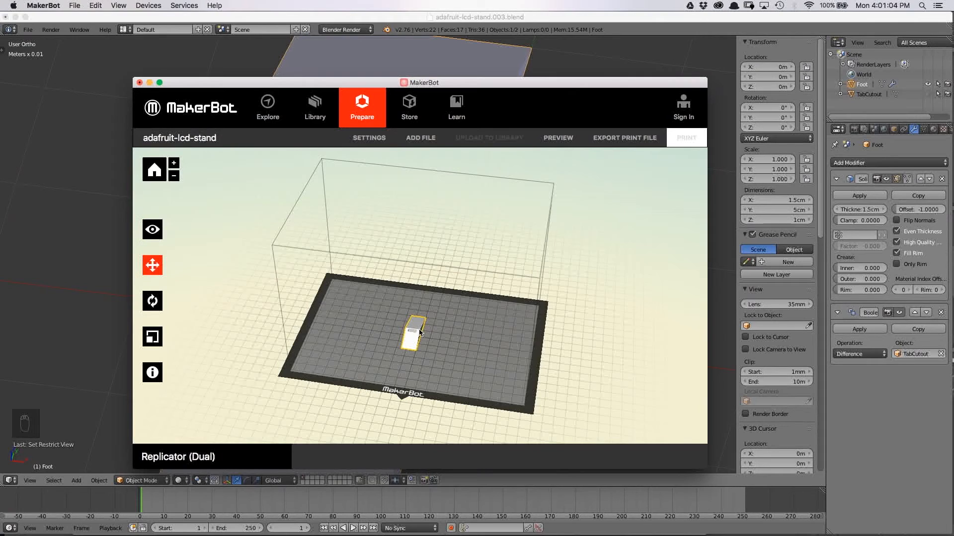
{"action": "left_click_drag", "start_coordinate": [353, 317], "coordinate": [463, 303]}
{"action": "key", "text": "super+d"}
{"action": "right_click_drag", "start_coordinate": [489, 285], "coordinate": [488, 311]}
{"action": "left_click", "coordinate": [490, 312]}
- Nudge the two feet into line with each other on the build plate and check their placement
{"action": "left_click", "coordinate": [387, 305]}
{"action": "left_click_drag", "start_coordinate": [388, 305], "coordinate": [388, 310]}
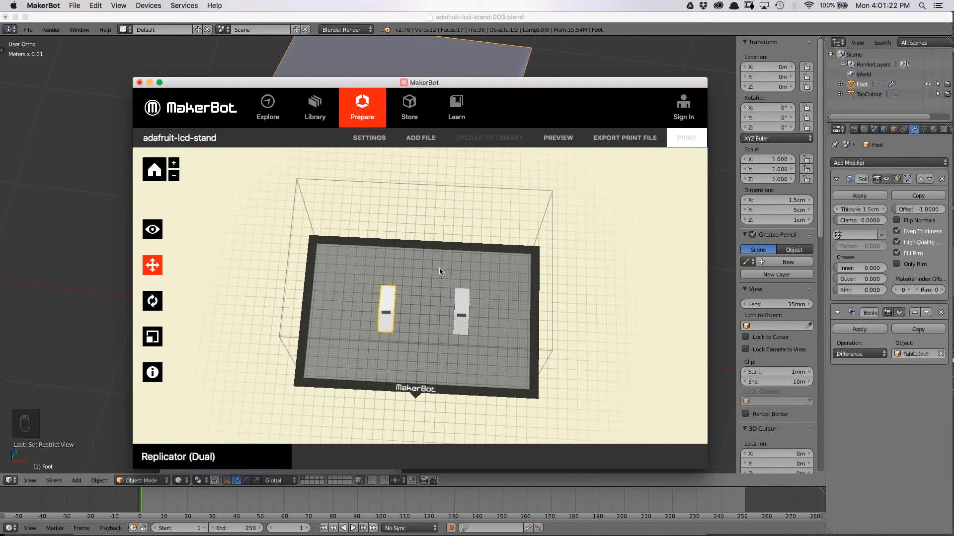
{"action": "left_click_drag", "start_coordinate": [463, 309], "coordinate": [463, 304]}
{"action": "left_click_drag", "start_coordinate": [387, 299], "coordinate": [387, 298]}
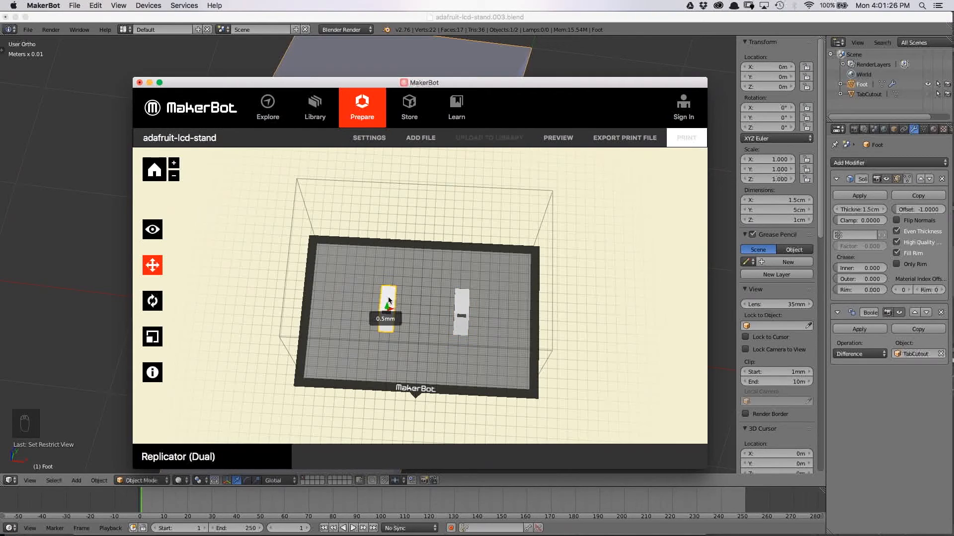
{"action": "left_click_drag", "start_coordinate": [439, 324], "coordinate": [417, 301]}
{"action": "left_click", "coordinate": [431, 302]}
{"action": "left_click", "coordinate": [457, 344]}
{"action": "left_click", "coordinate": [380, 339]}
{"action": "left_click_drag", "start_coordinate": [374, 341], "coordinate": [374, 339]}
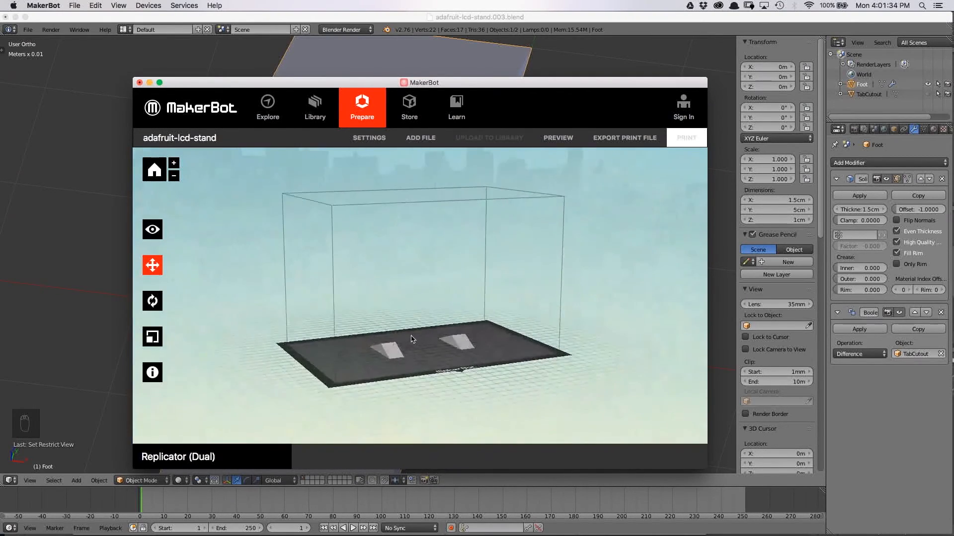
- Export the two-foot plate as a slice-only GCode file named adafruit-lcd-stand.003
{"action": "mouse_move", "coordinate": [412, 336]}
{"action": "left_mouse_down"}
{"action": "mouse_move", "coordinate": [420, 342]}
{"action": "mouse_move", "coordinate": [409, 346]}
{"action": "left_mouse_up"}
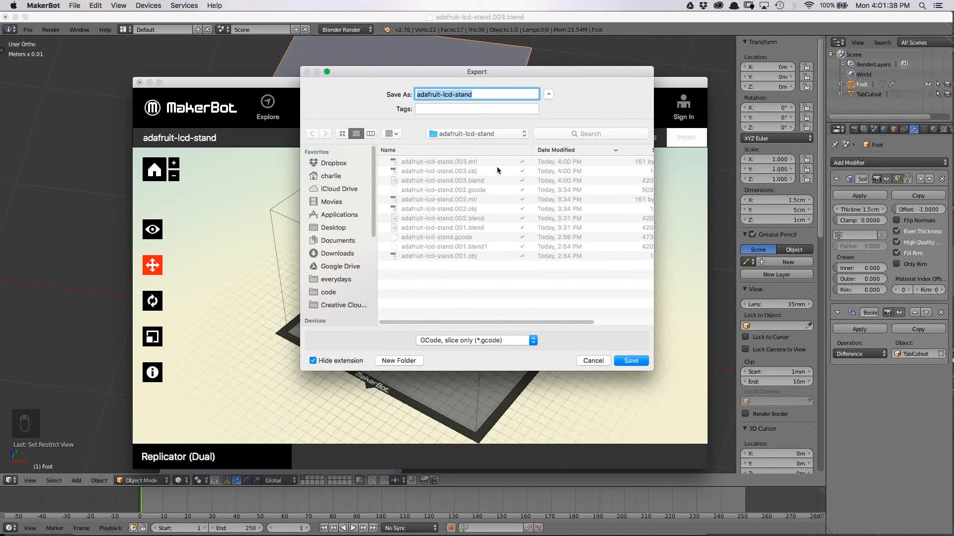
{"action": "left_click", "coordinate": [464, 183]}
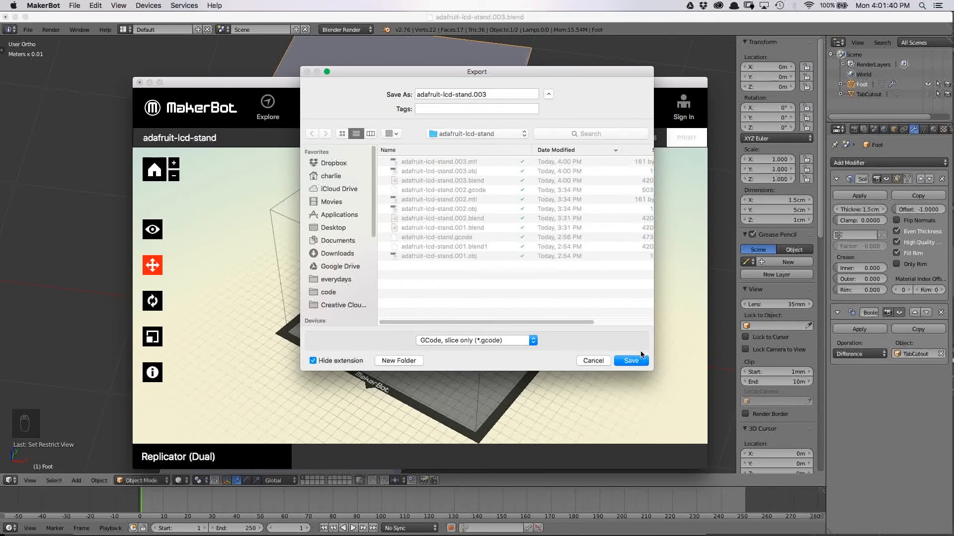